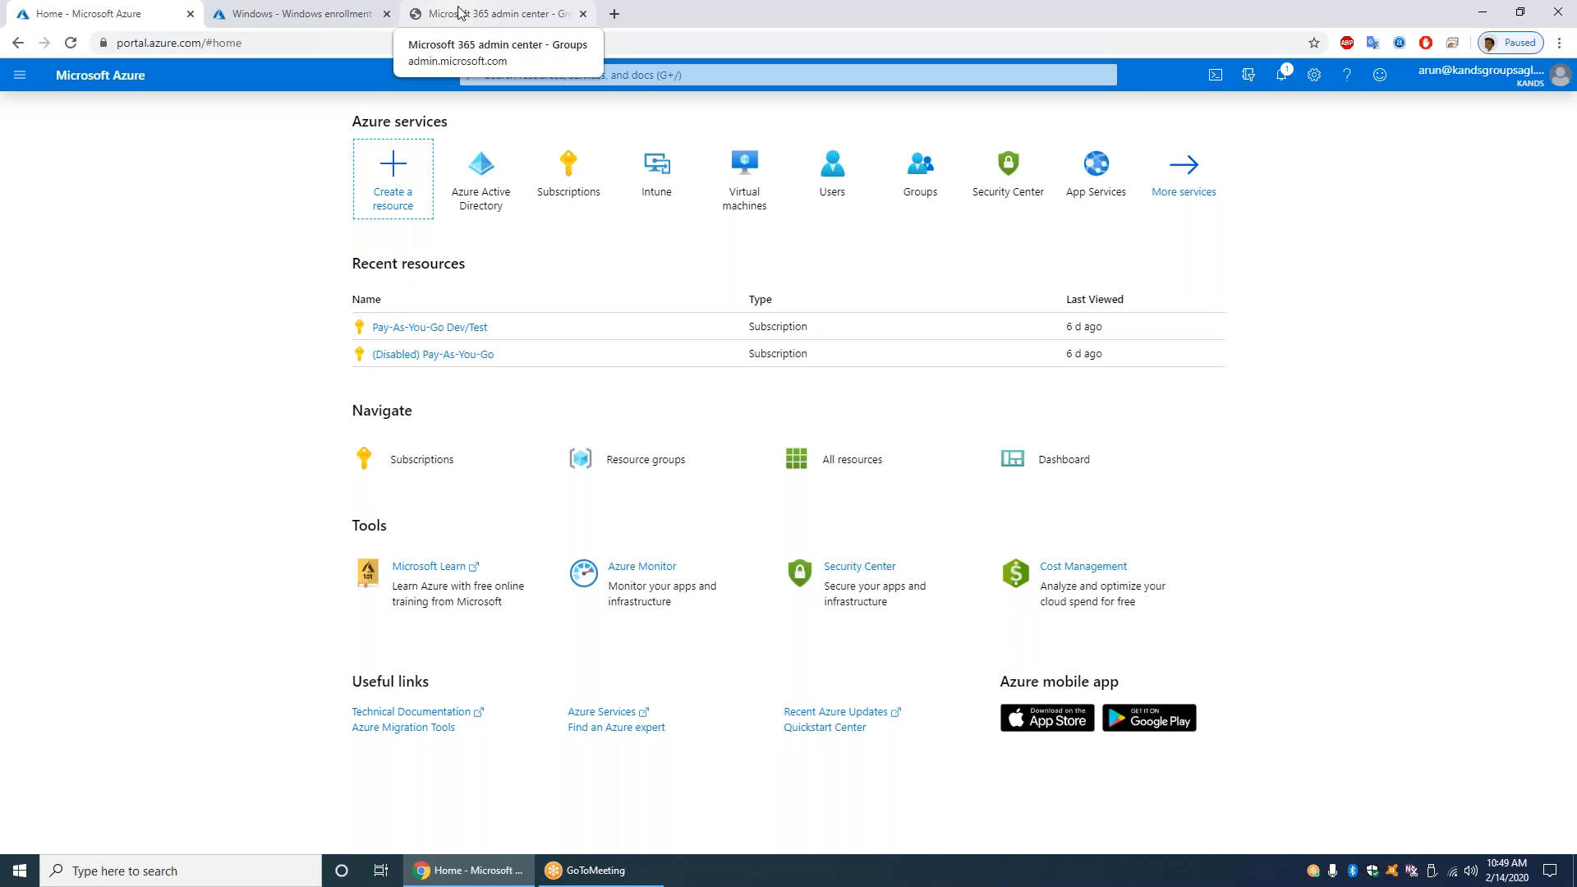
Switch to the Microsoft 365 admin center and open its home page.
left_click(459, 13)
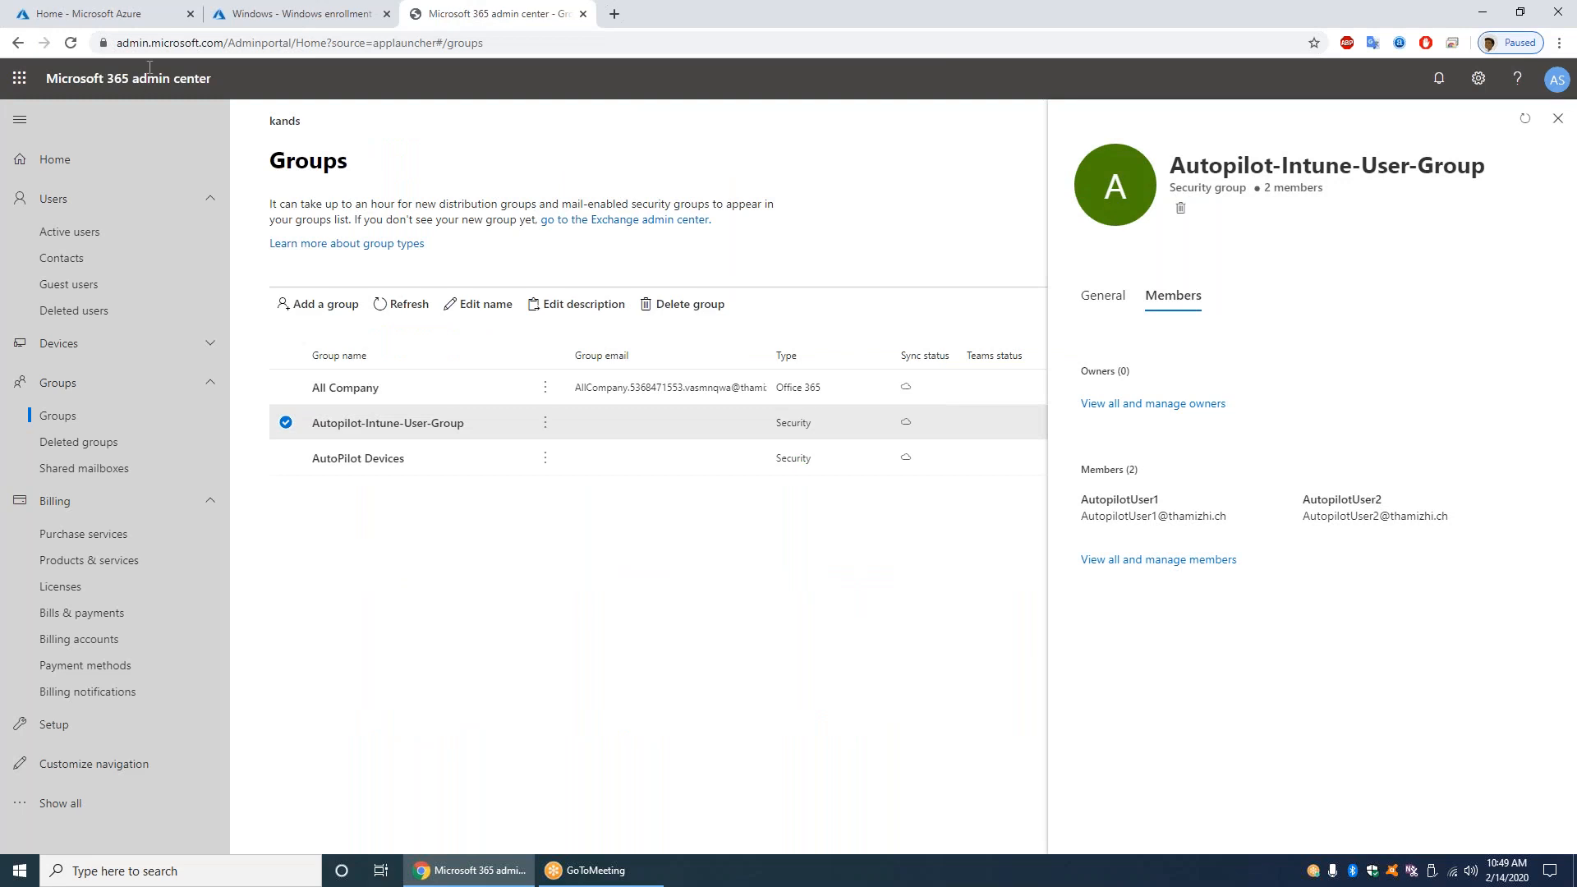
left_click_drag(117, 42, 225, 46)
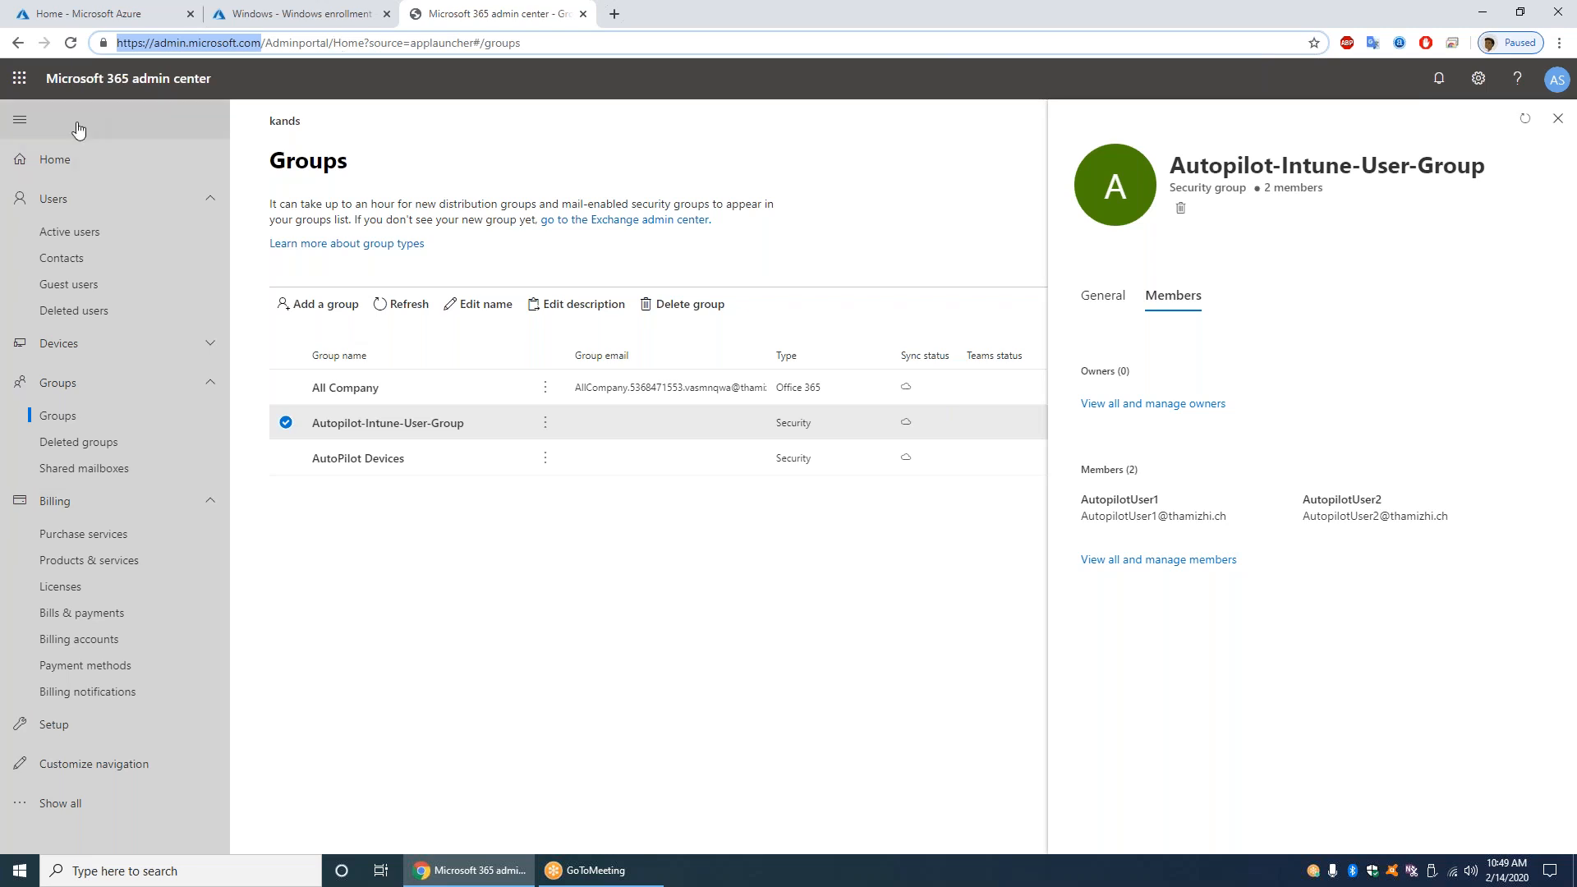
left_click(56, 161)
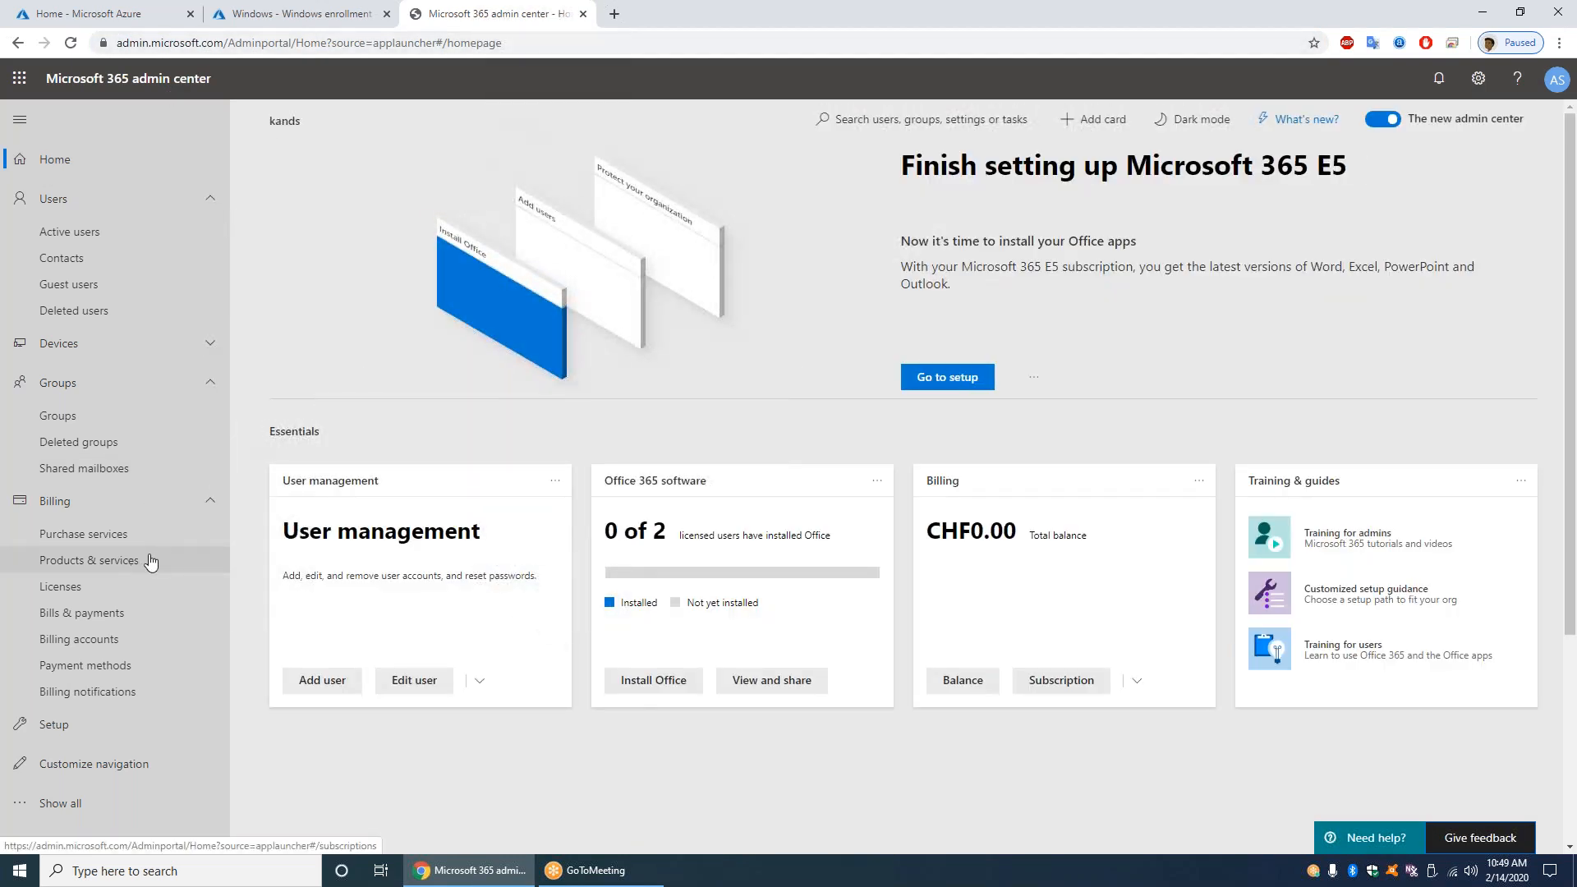
Browse the product catalog under Purchase services and search it for "azure".
left_click(139, 542)
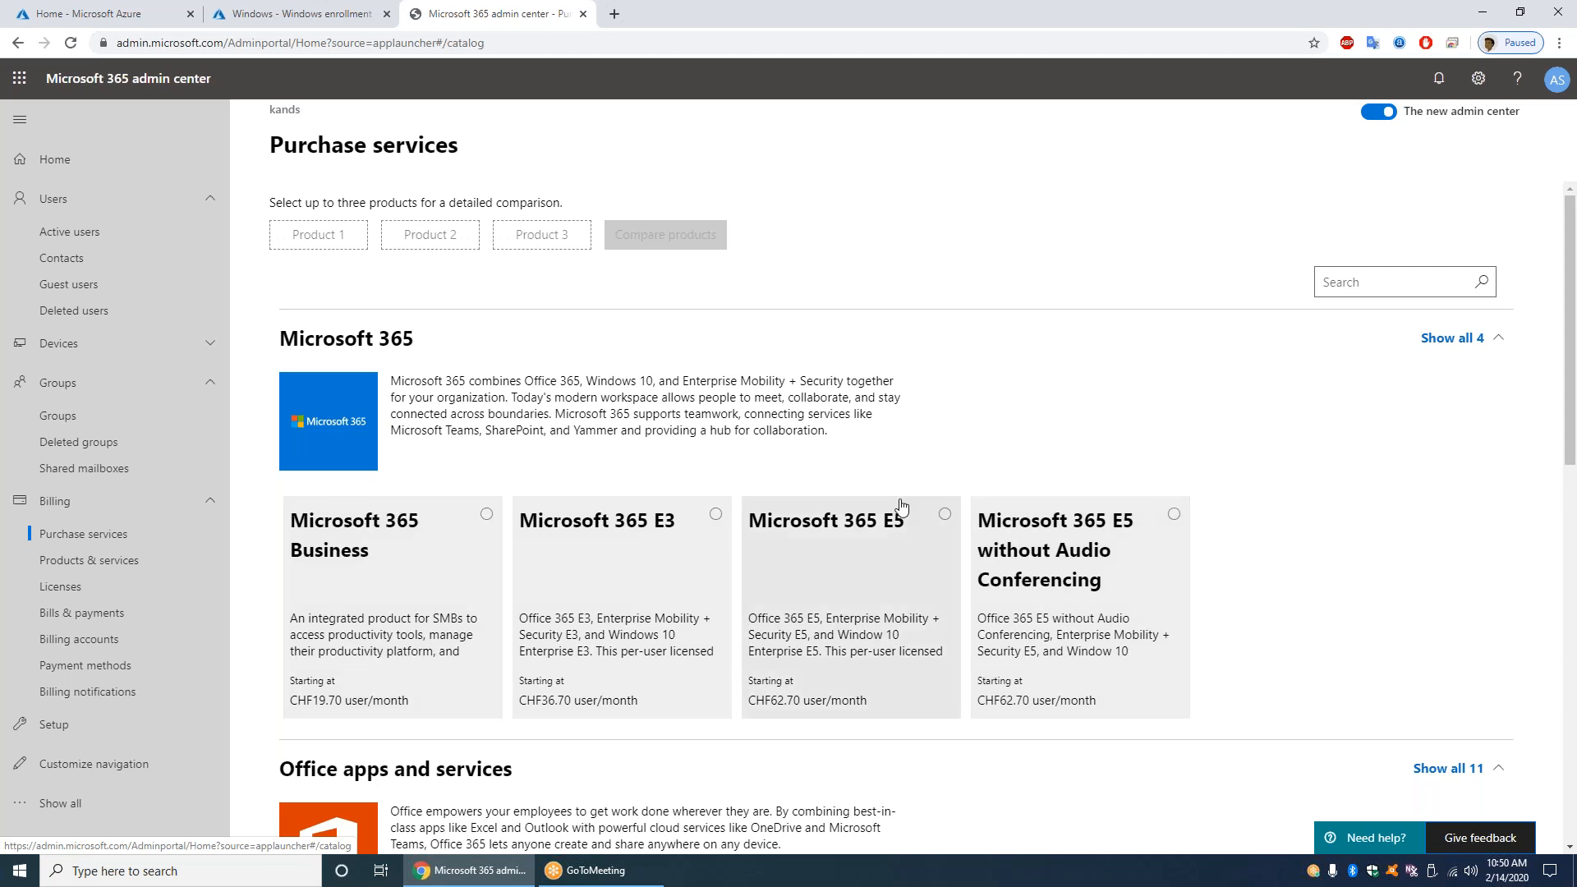
scroll(1397, 534, "down", 4)
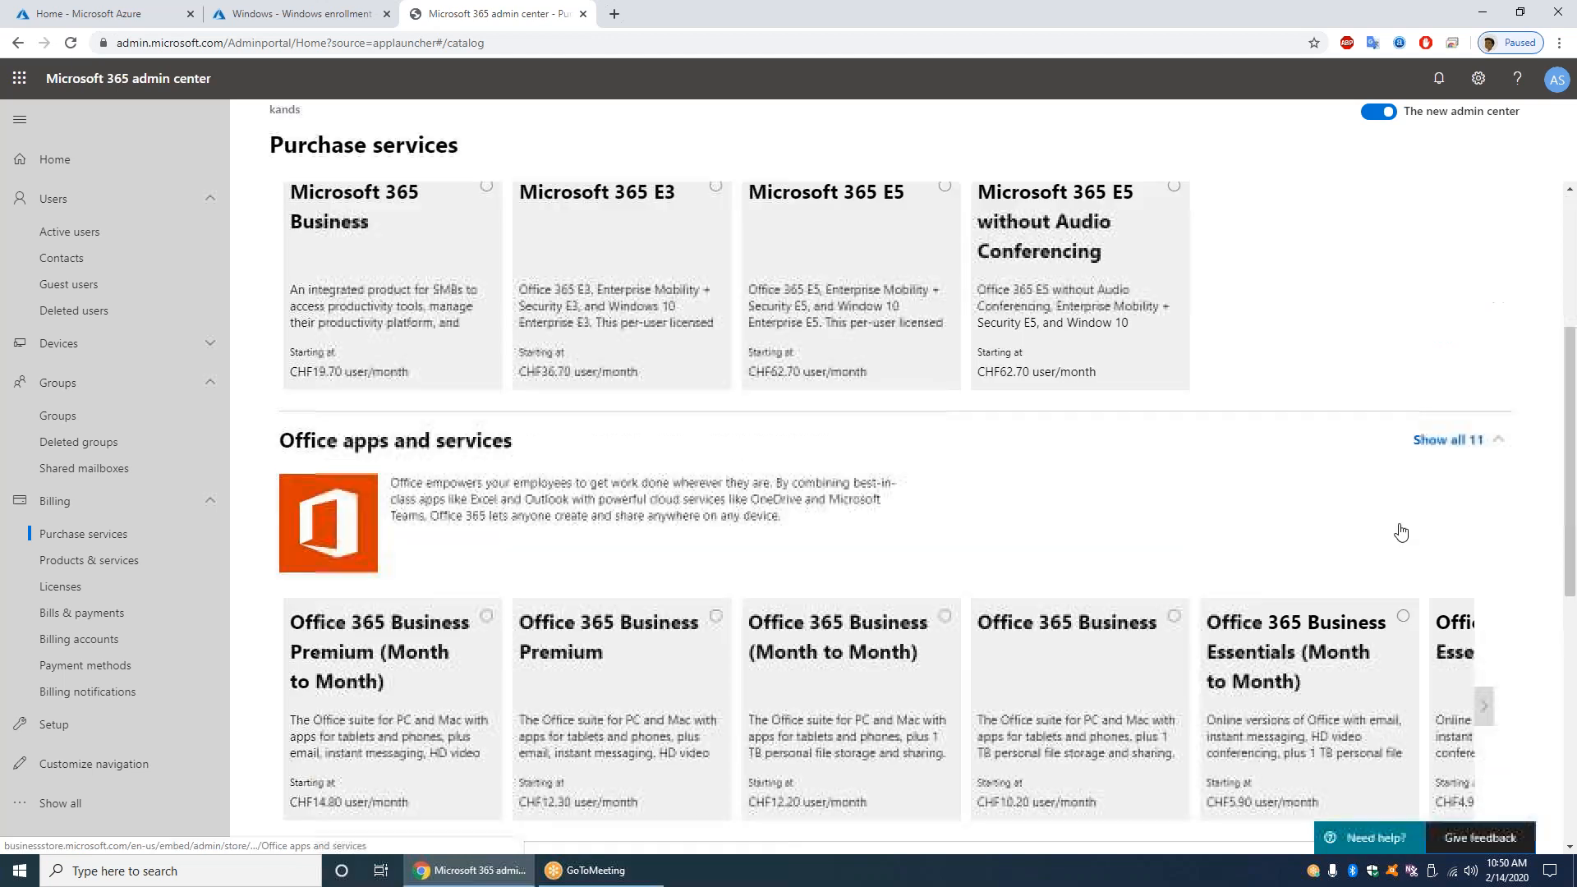
scroll(1397, 526, "down", 3)
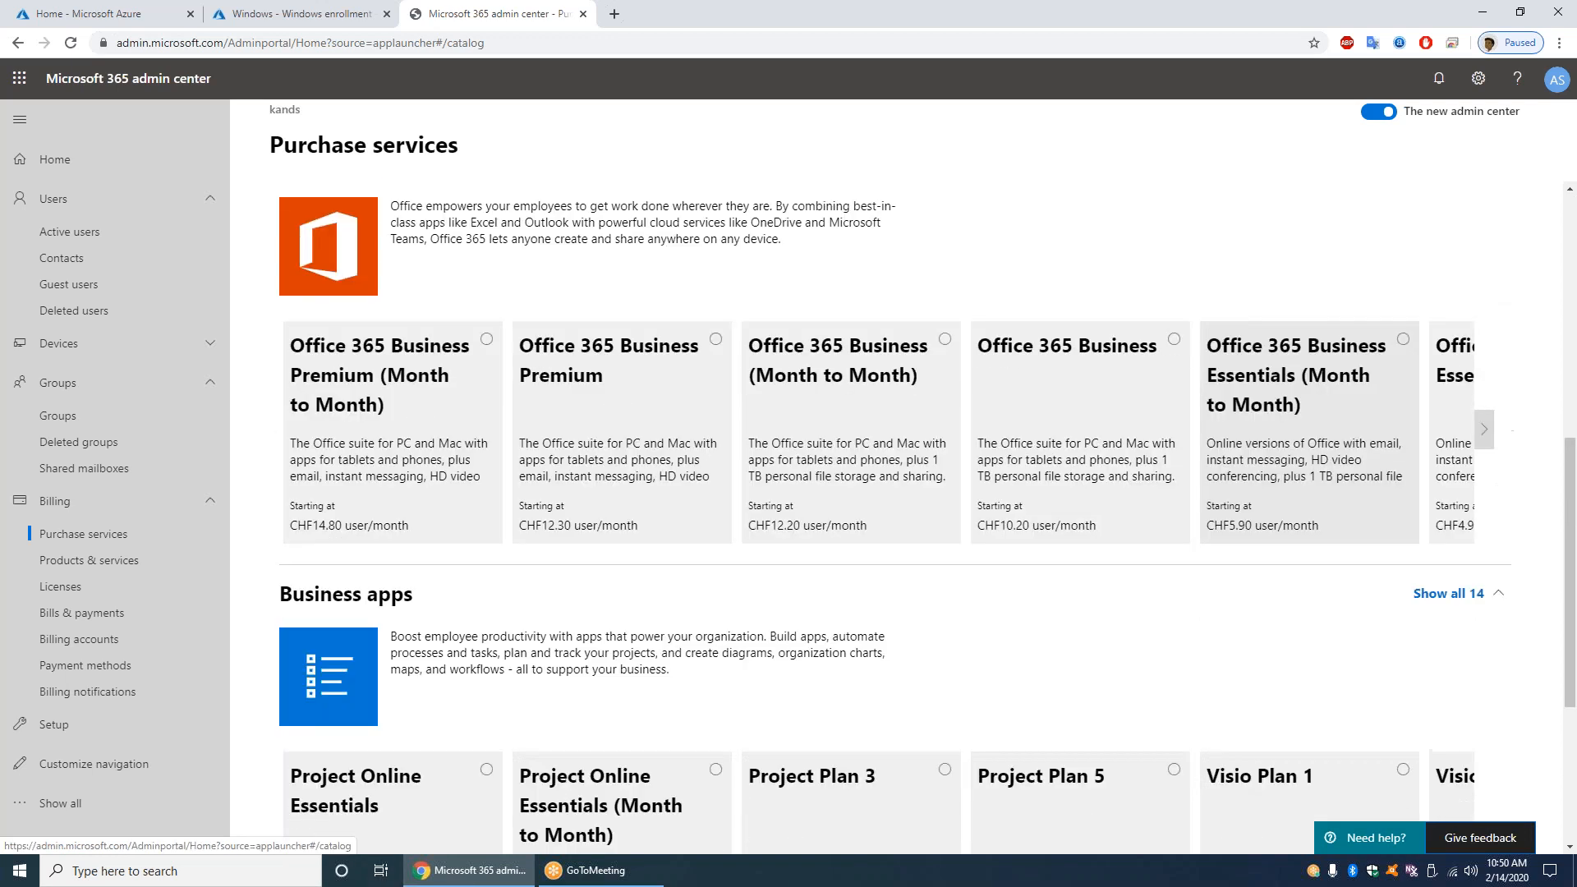
scroll(1373, 282, "up", 7)
left_click(1372, 282)
type("az")
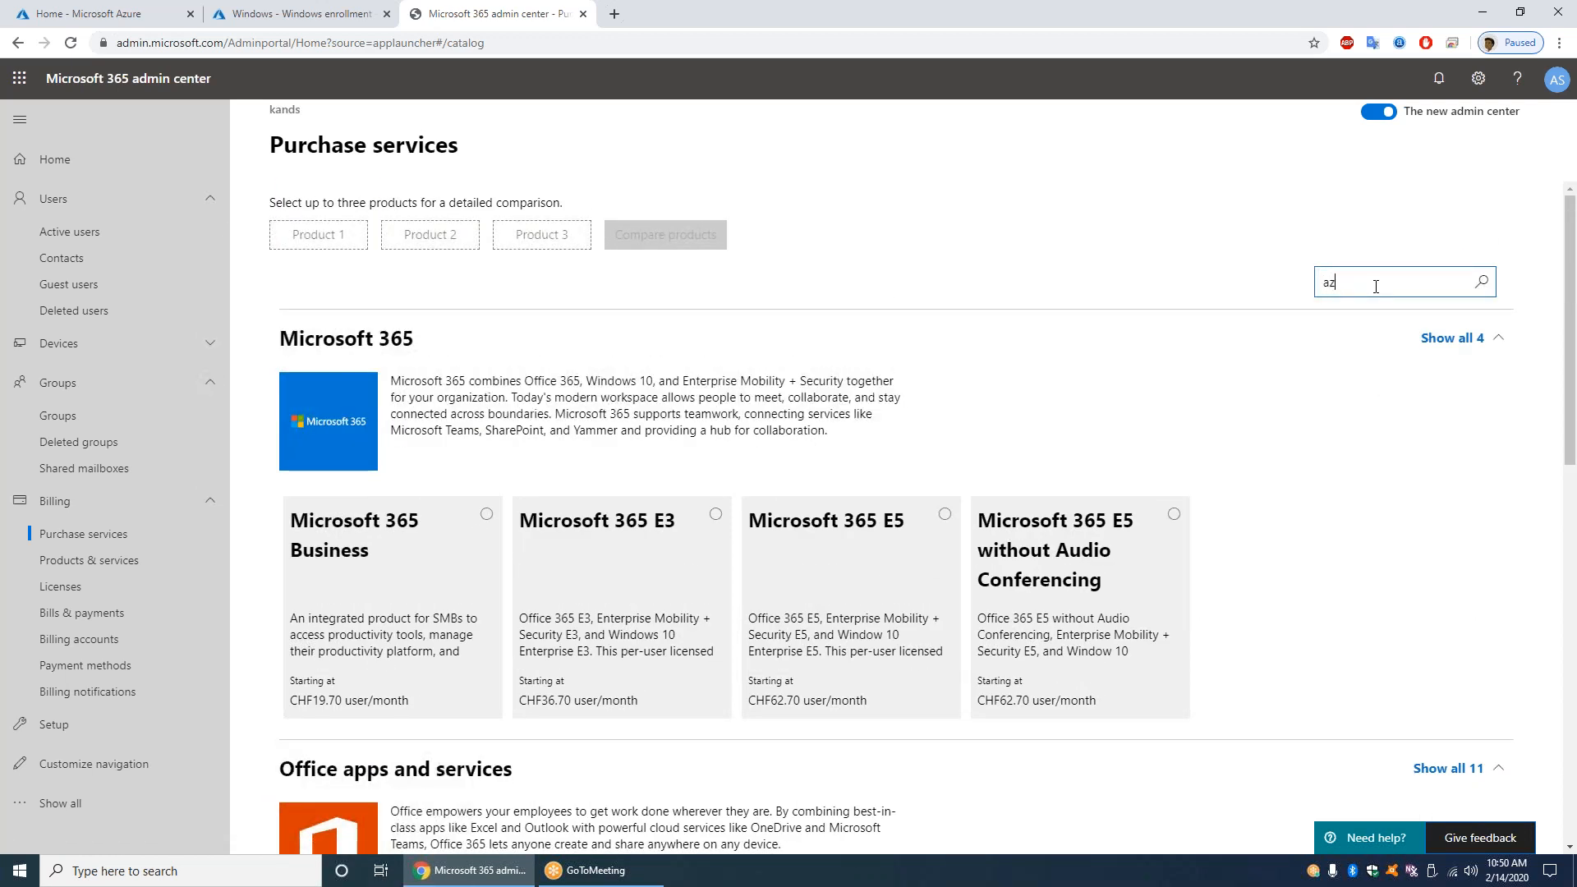
type("ure")
key("Return")
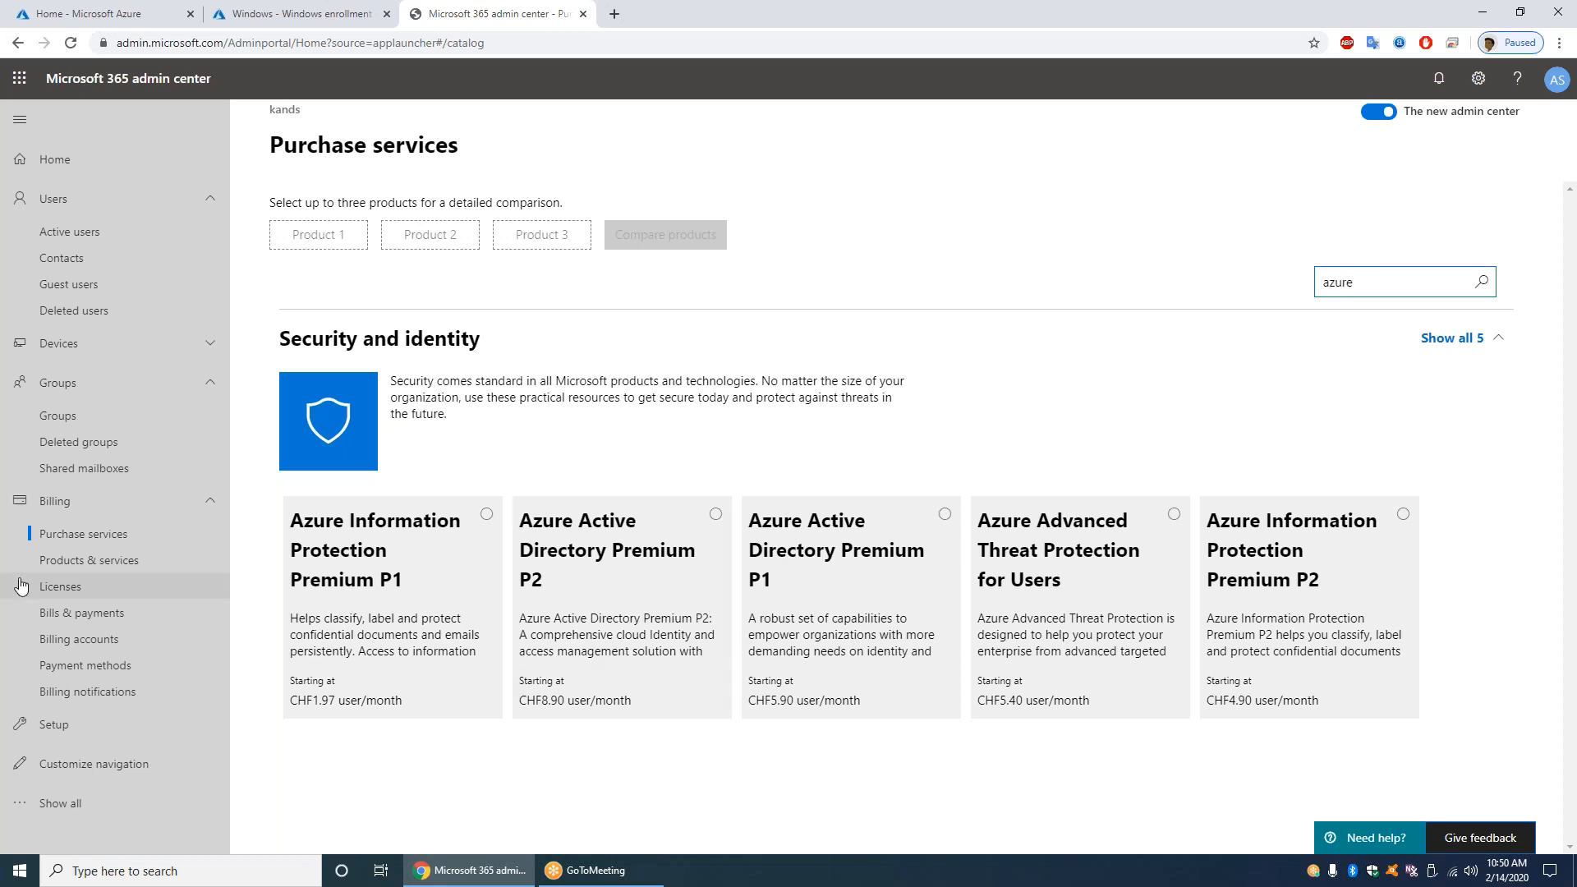
Open Products & services and examine the organization's subscriptions, including the Azure Active Directory Premium and Microsoft 365 E5 plans.
left_click(66, 561)
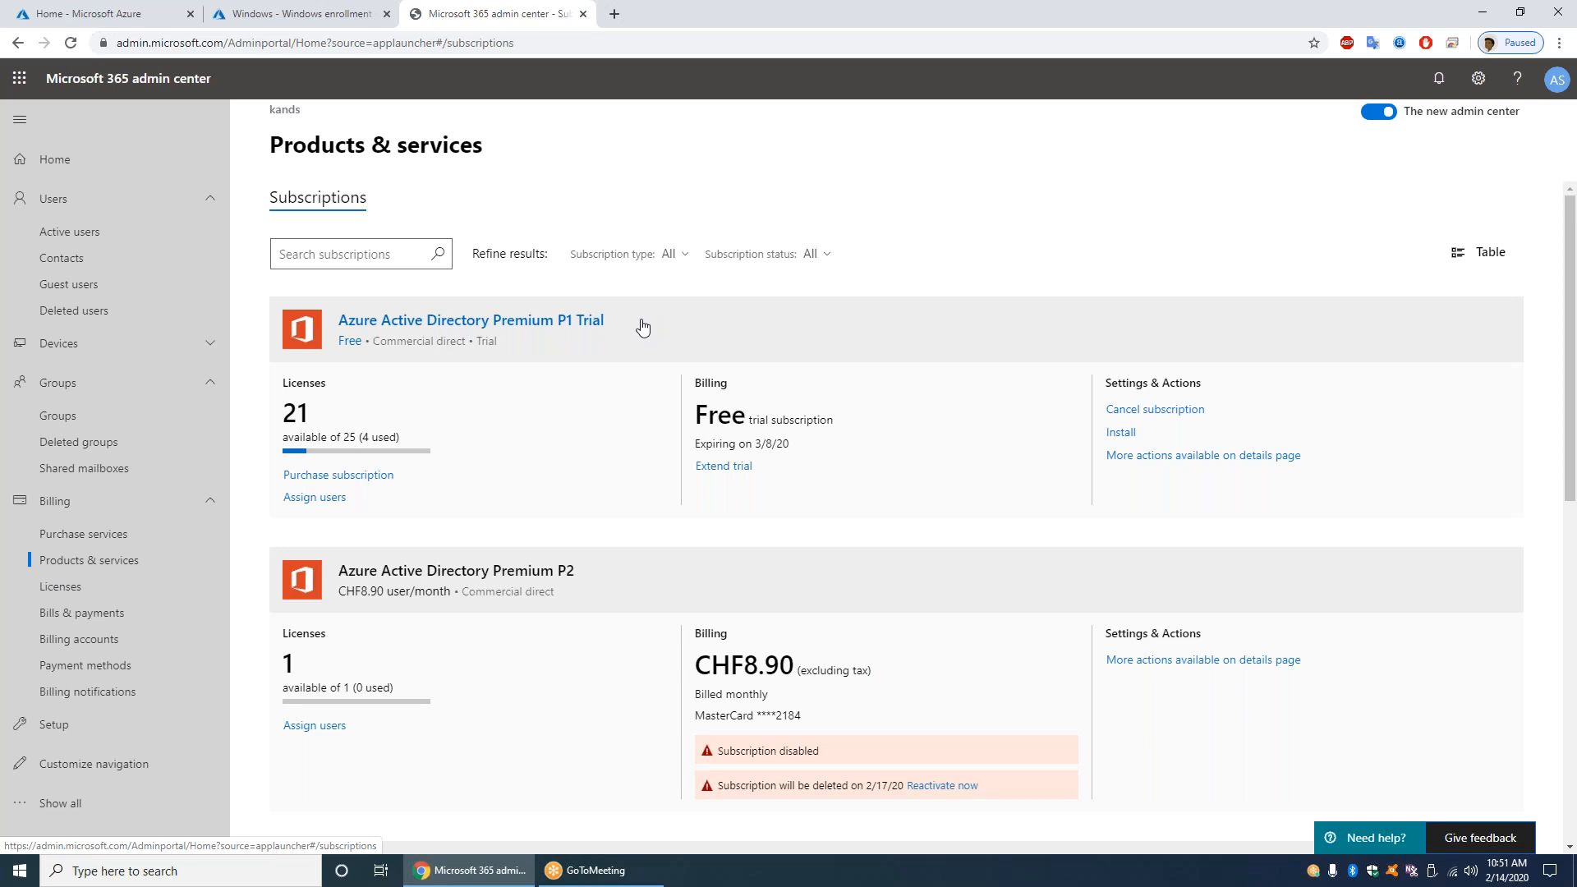
scroll(576, 560, "down", 9)
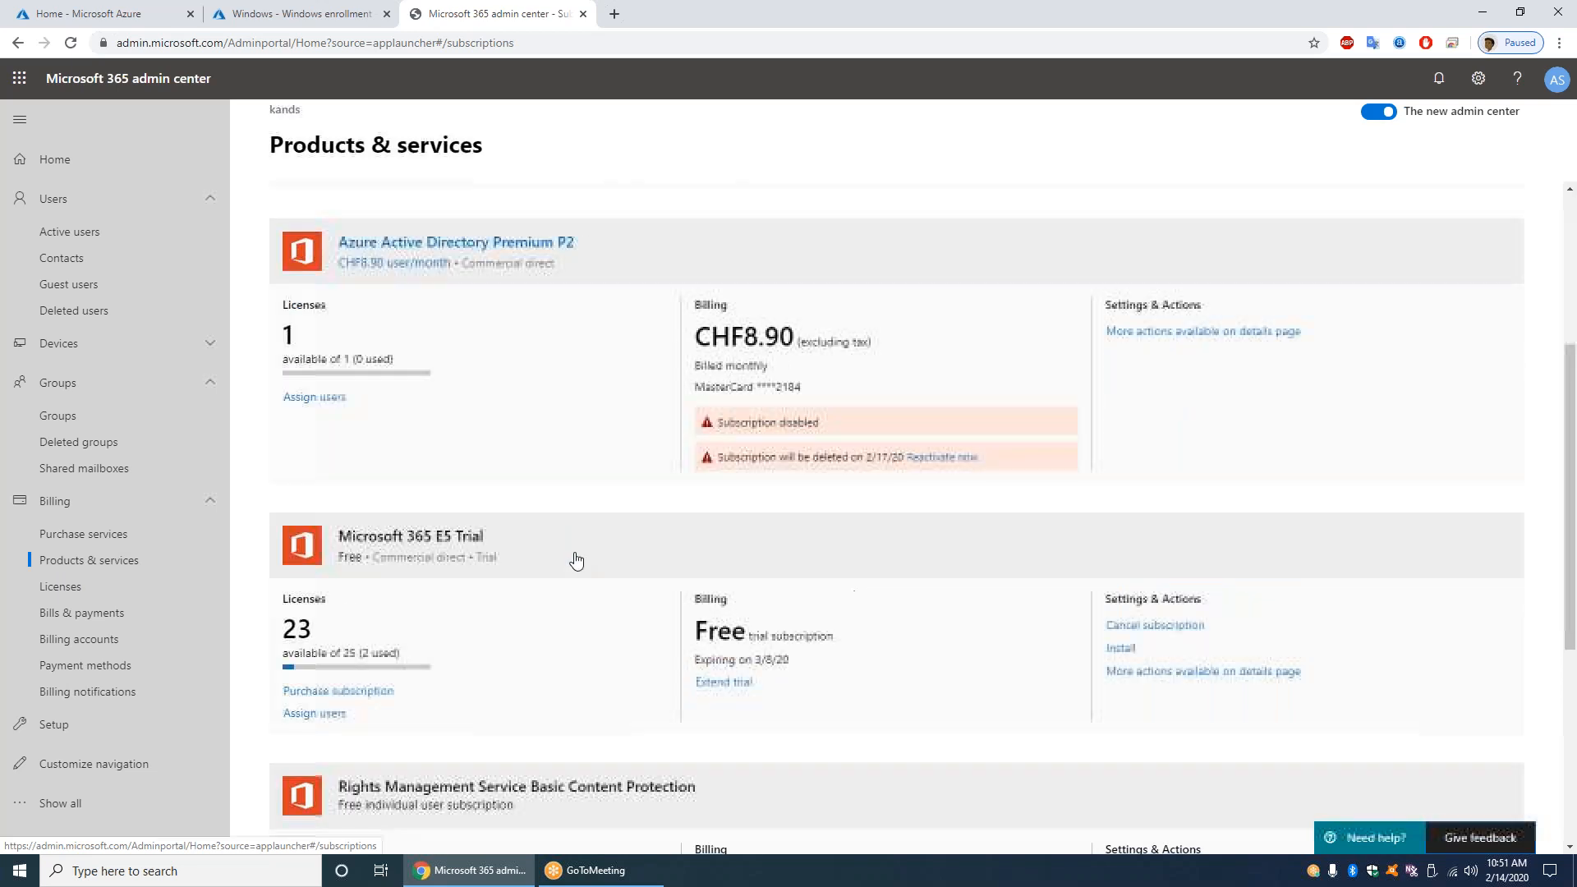
scroll(576, 560, "up", 3)
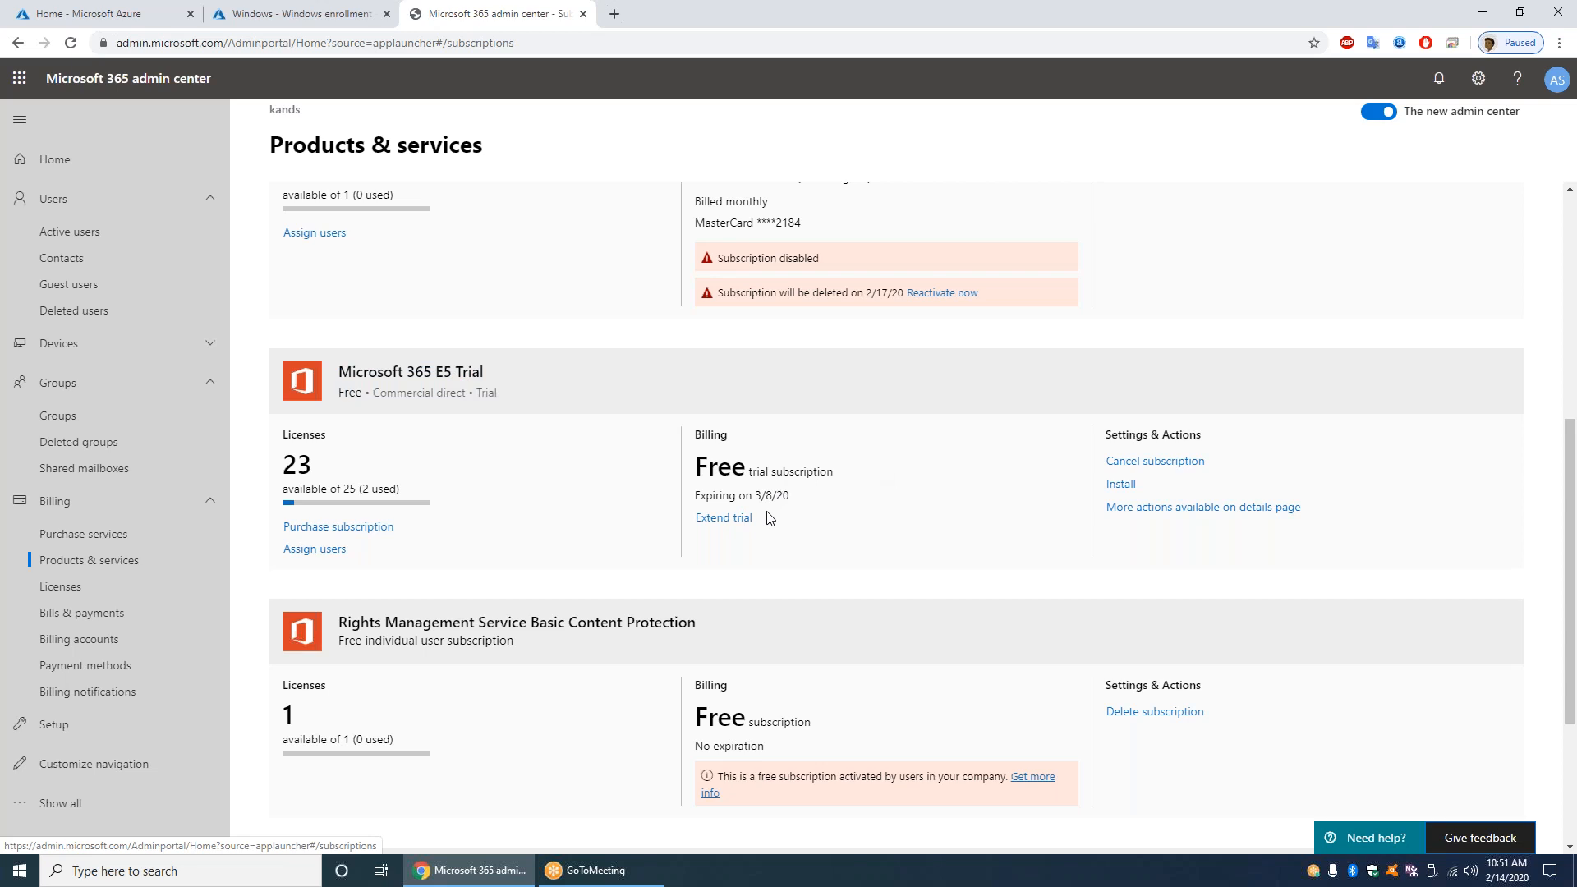
scroll(612, 453, "up", 4)
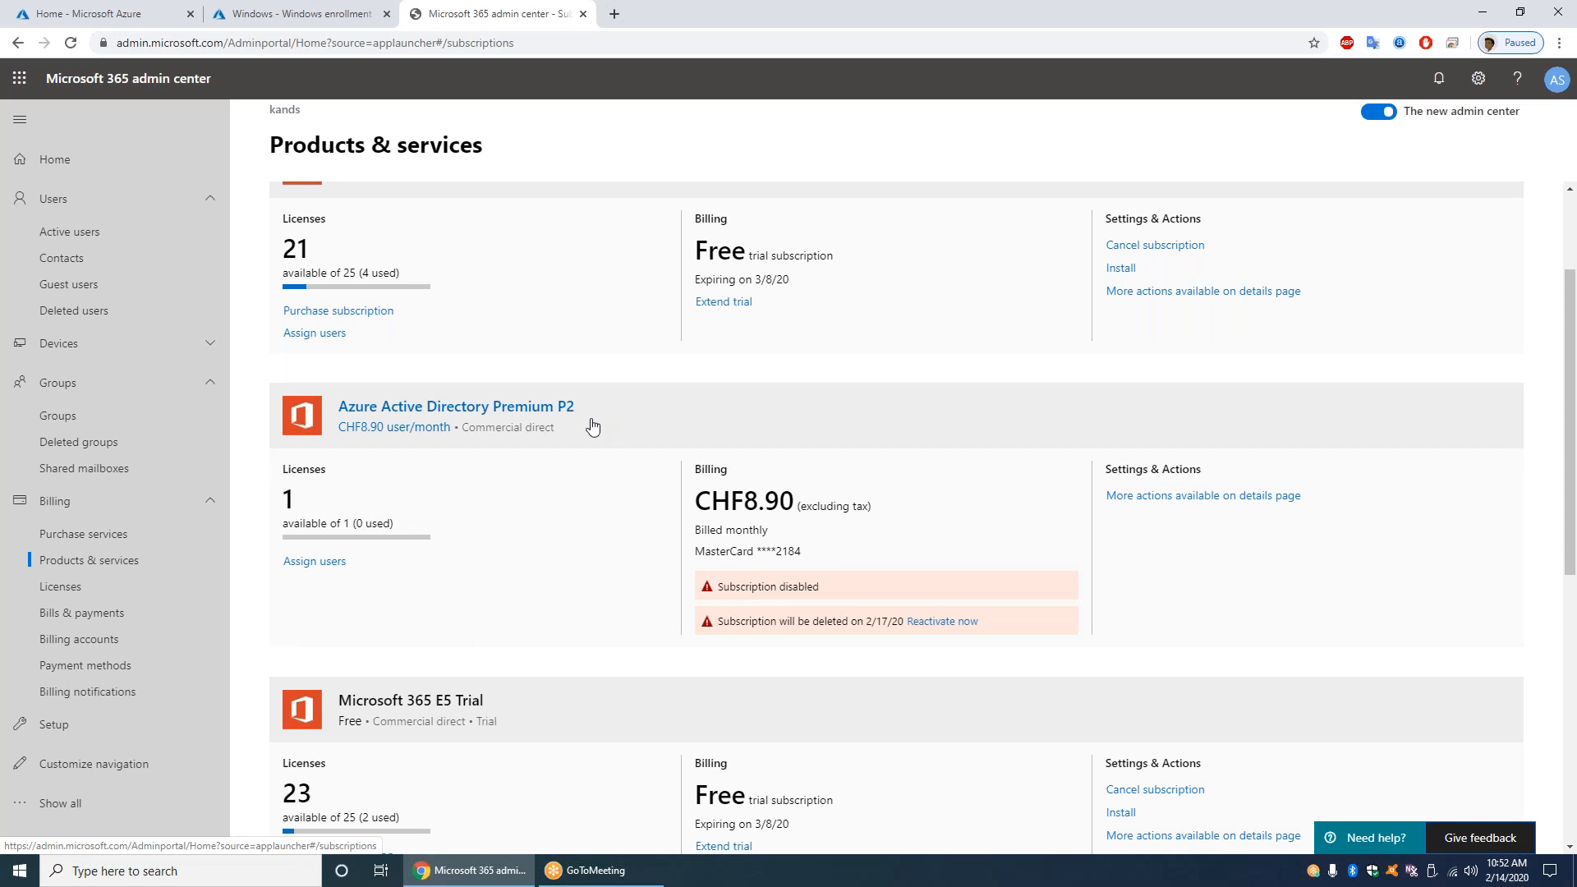
scroll(593, 425, "up", 2)
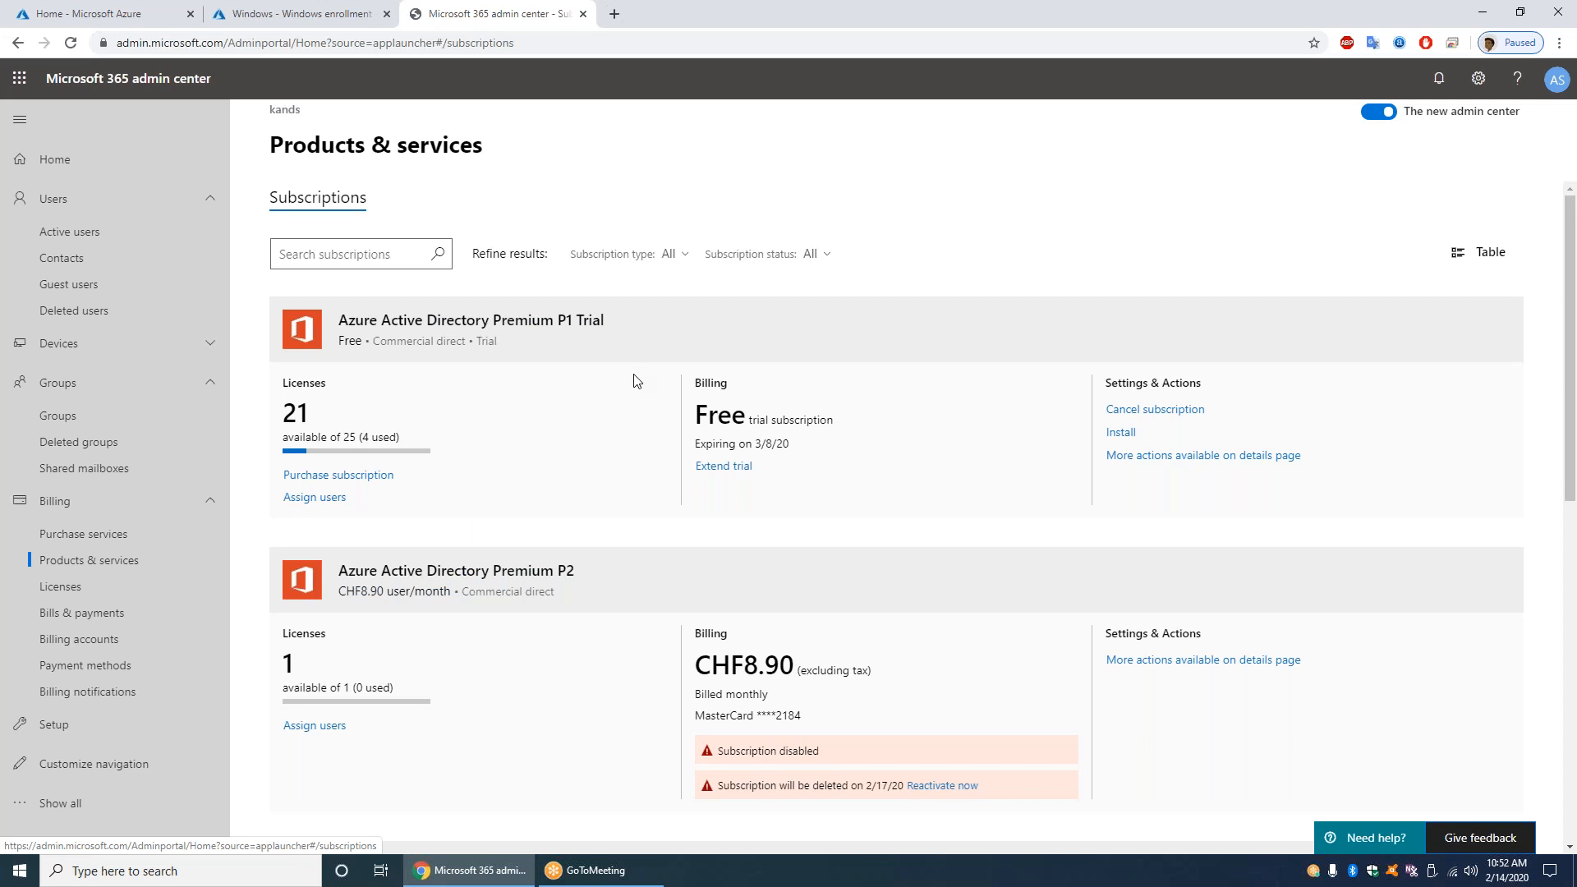
scroll(640, 373, "down", 9)
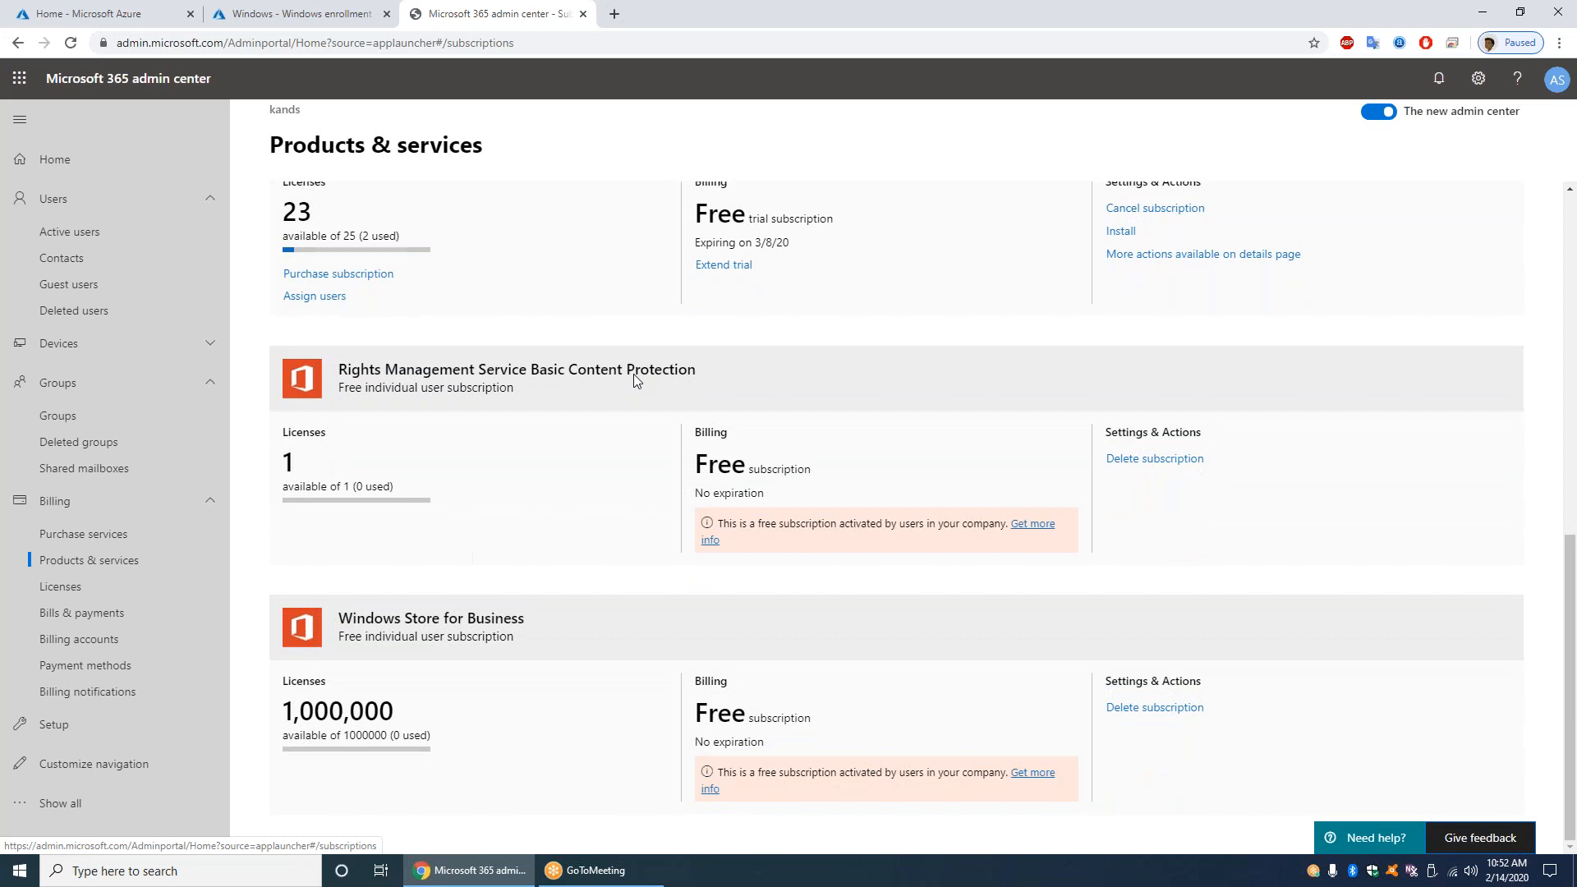
scroll(634, 373, "up", 6)
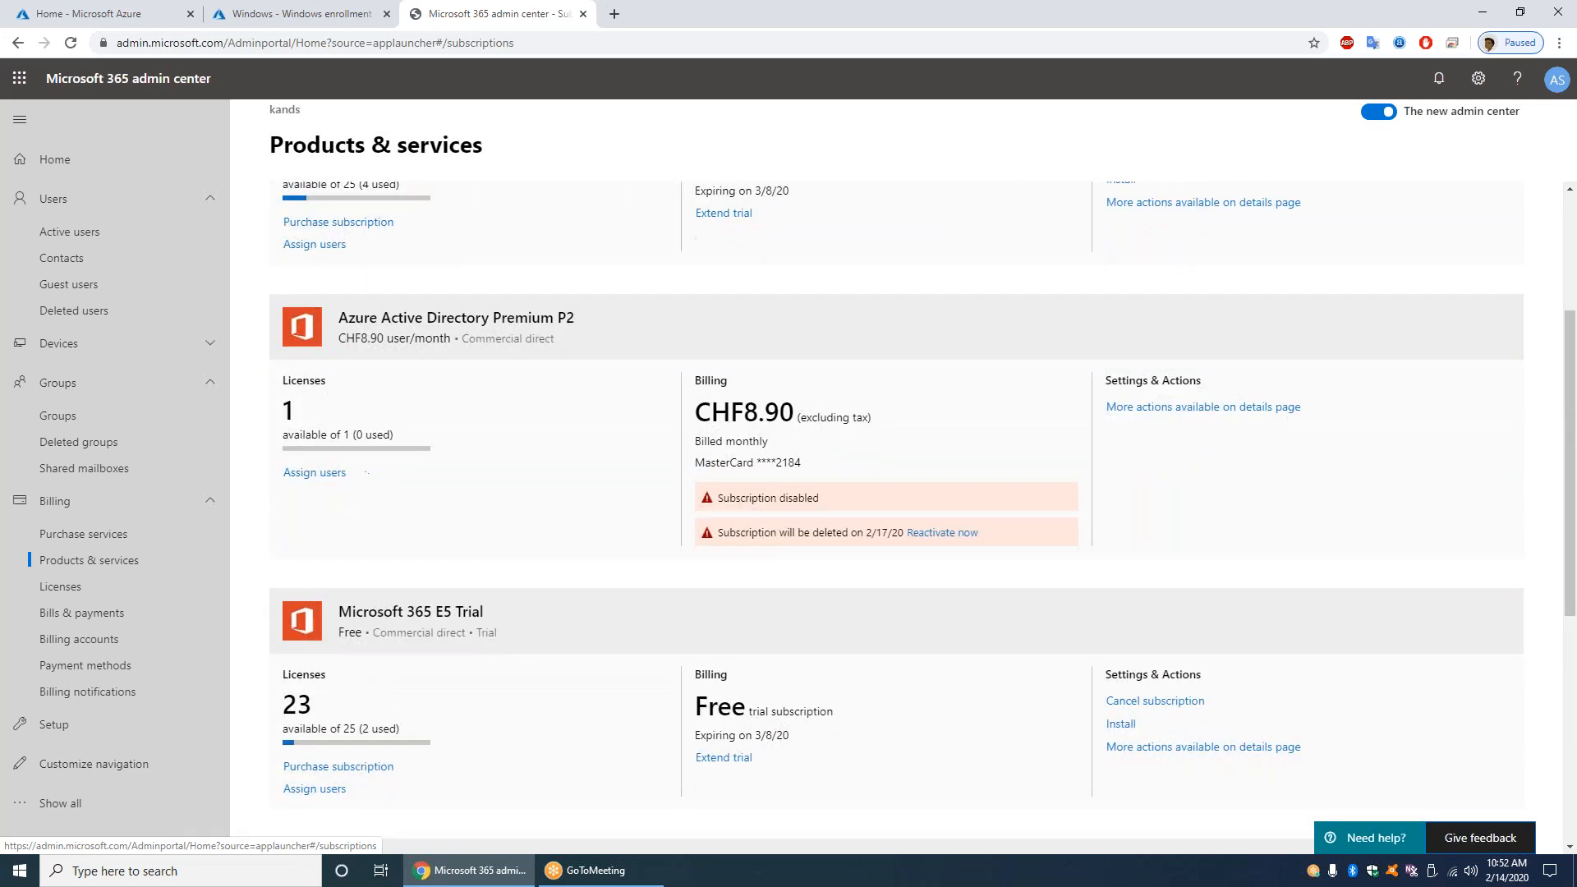
scroll(632, 398, "down", 6)
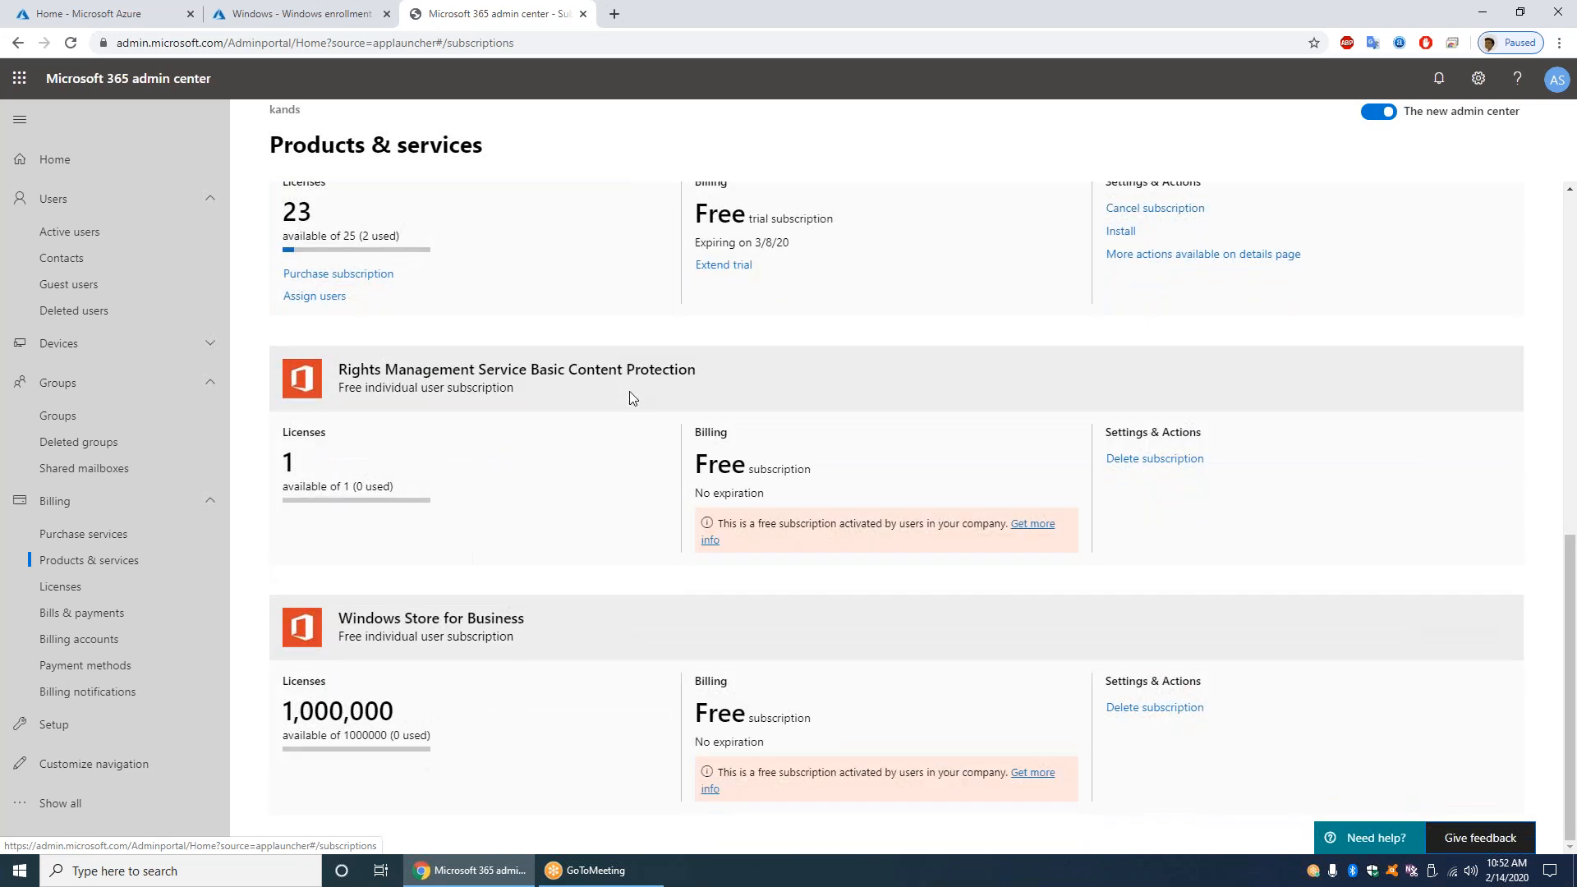
scroll(629, 398, "up", 9)
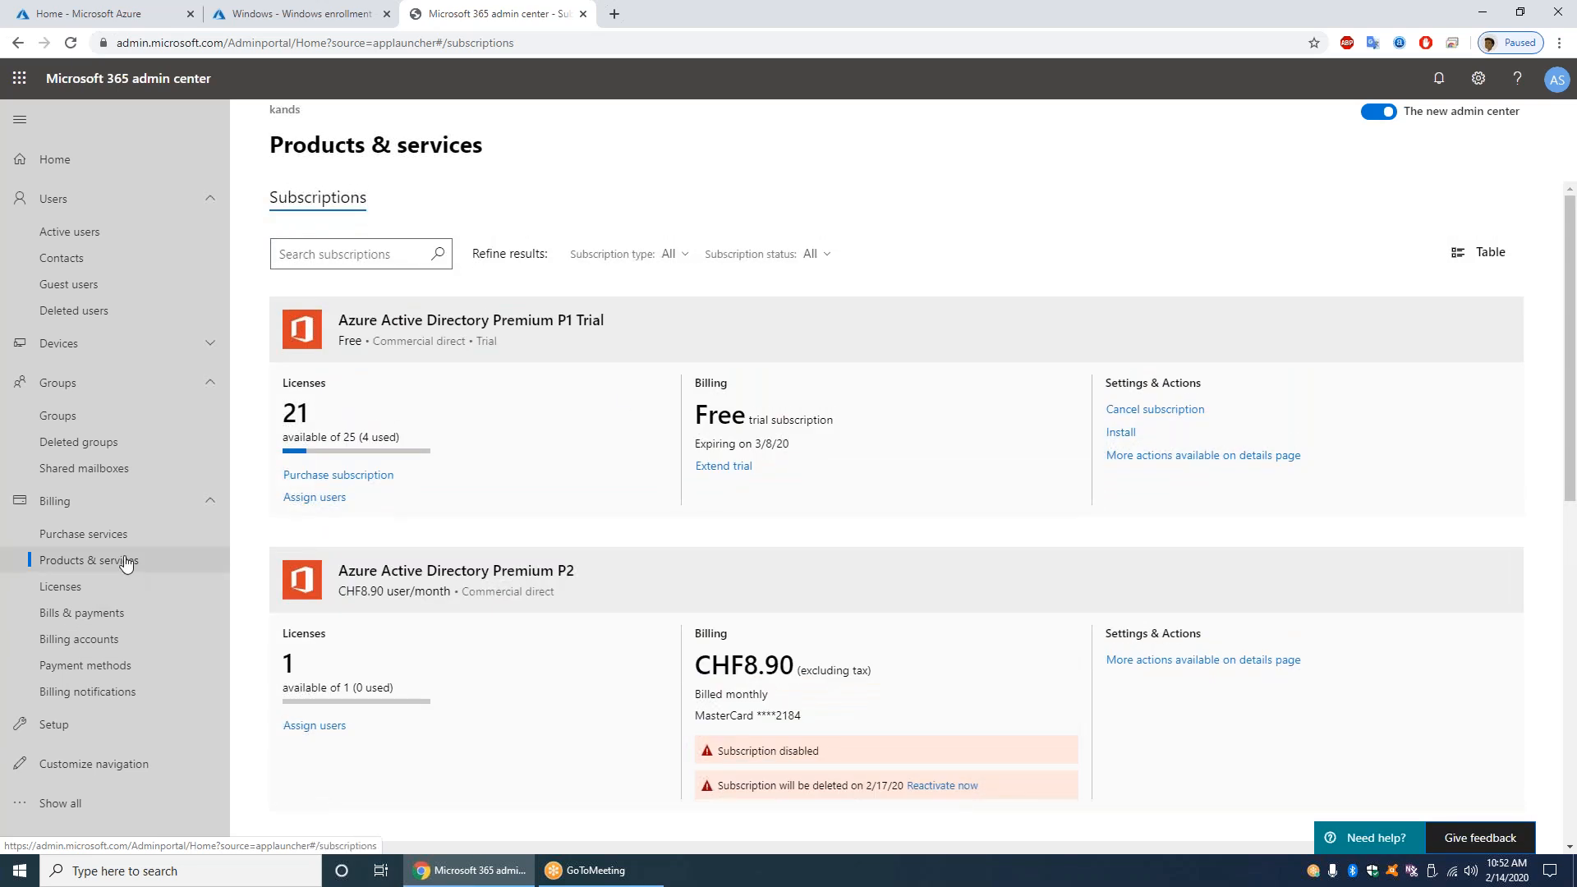
Open the Licenses overview and view the users assigned to Microsoft 365 E5.
left_click(61, 588)
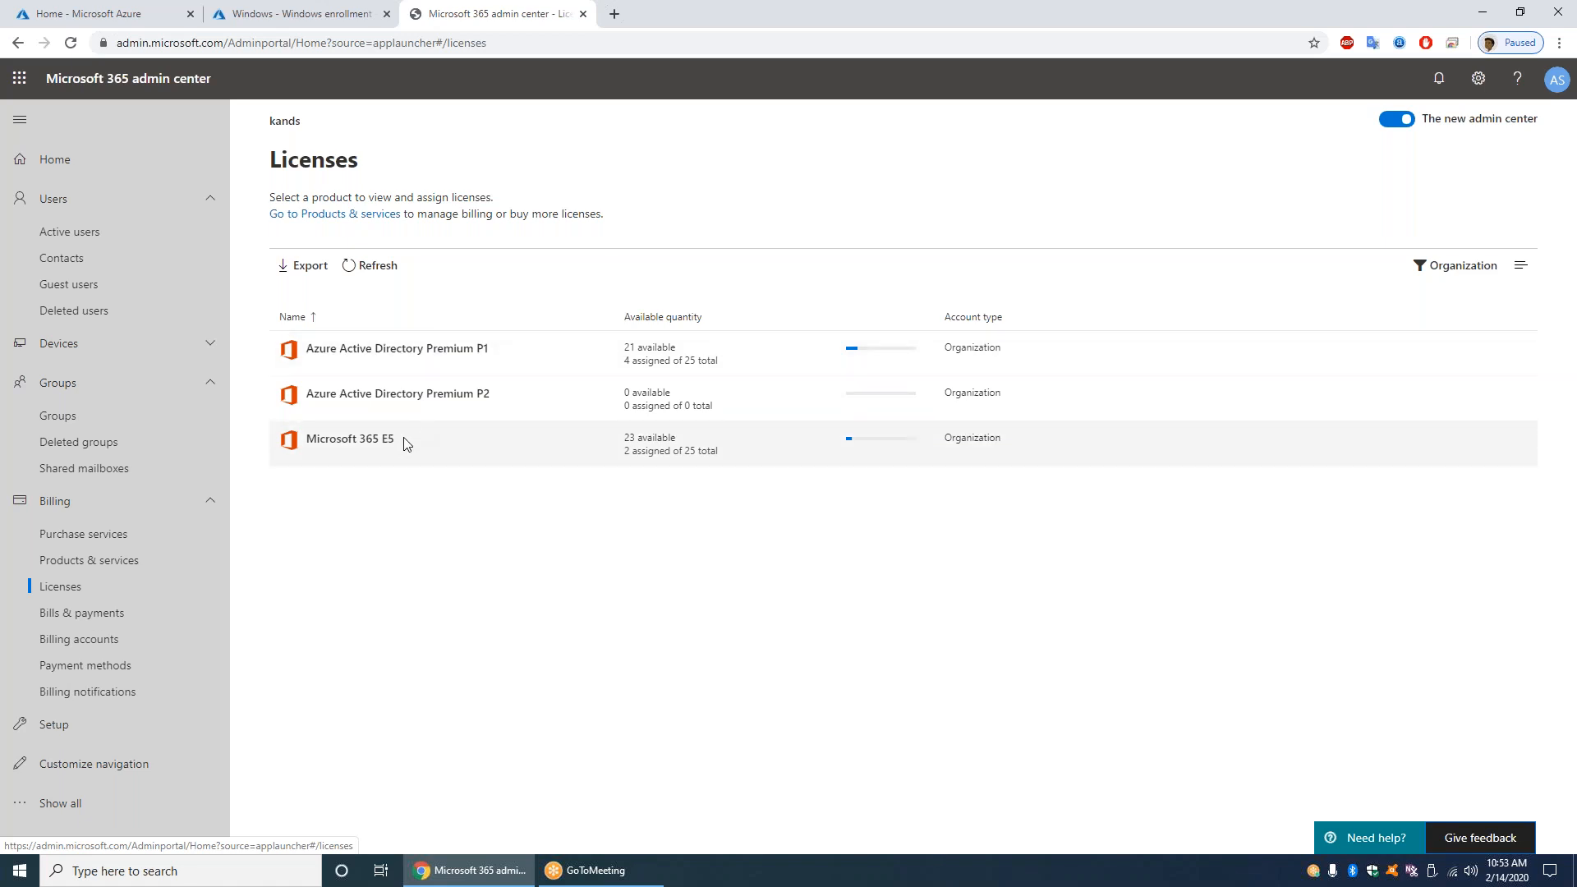
left_click(378, 442)
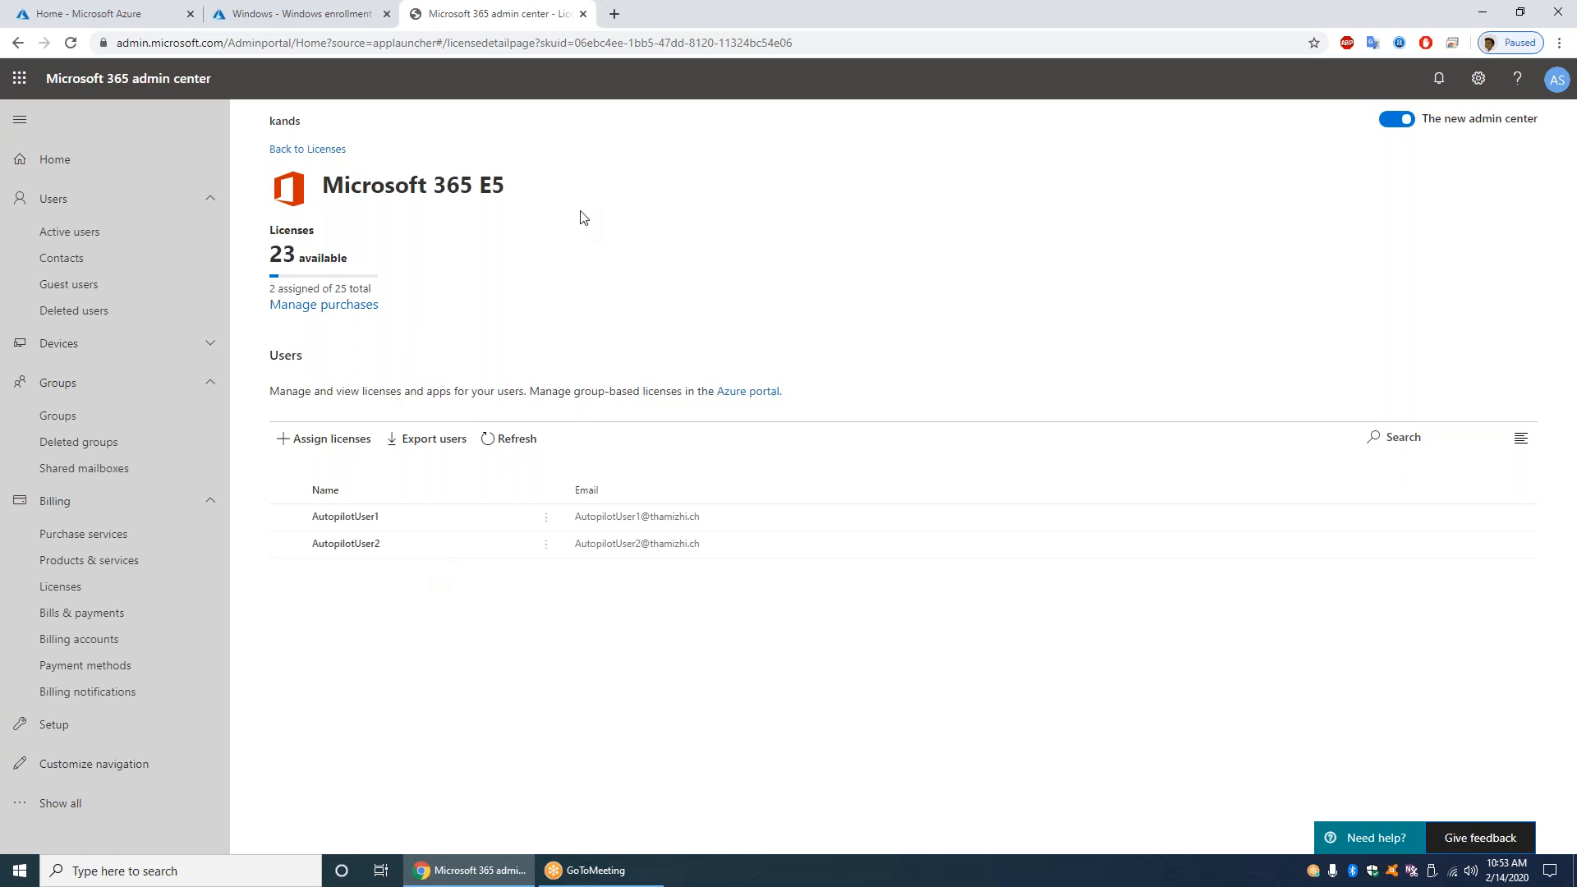
Switch to the Azure portal and open the device settings of Azure Active Directory.
left_click(51, 17)
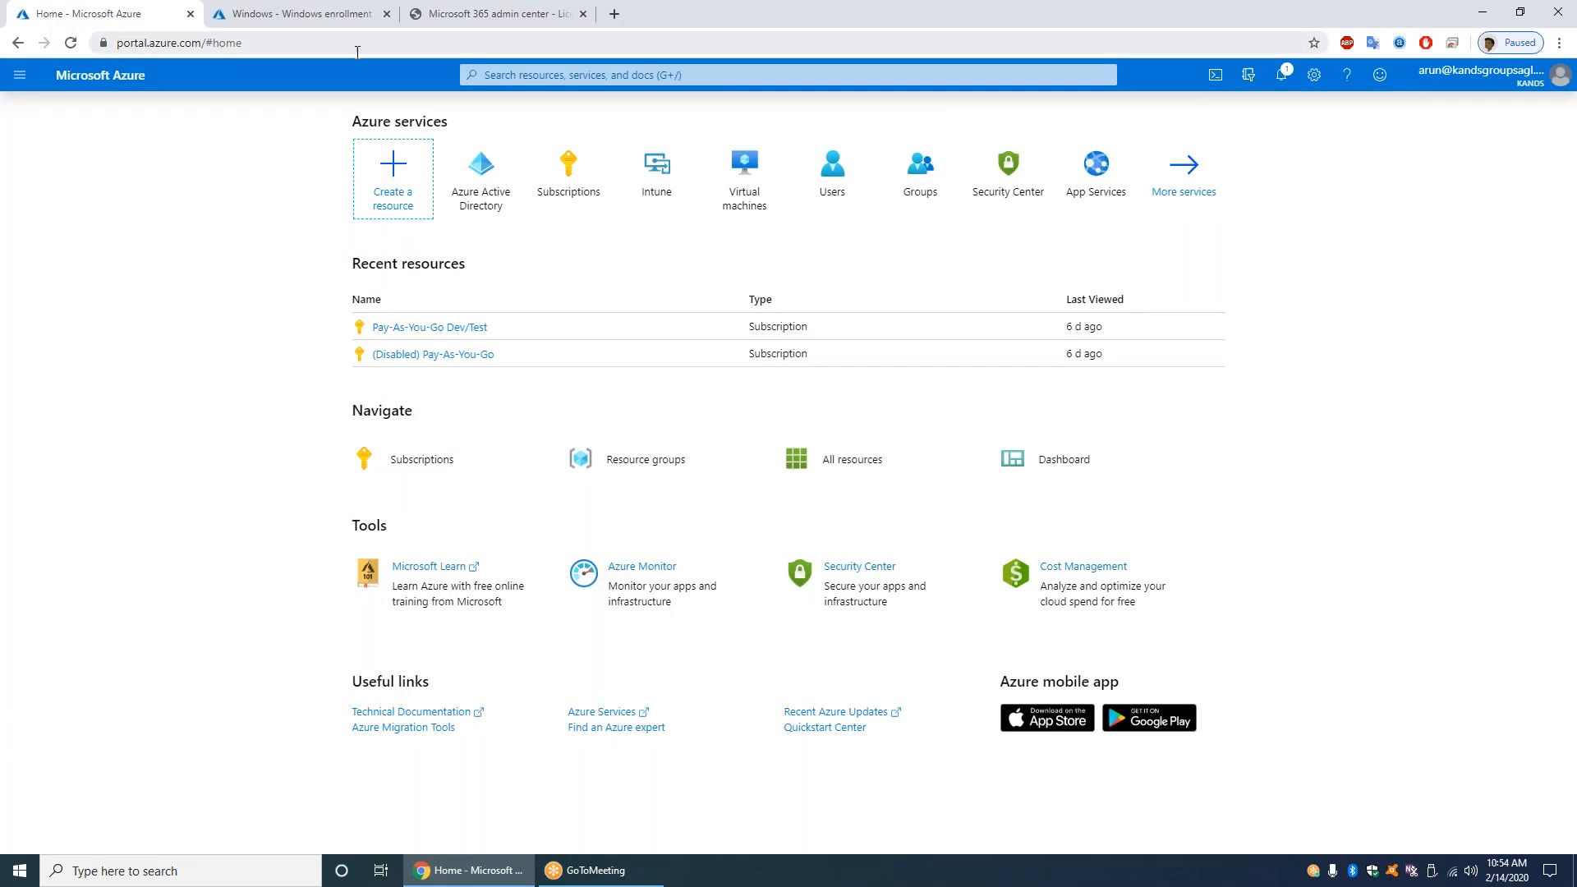
left_click(482, 176)
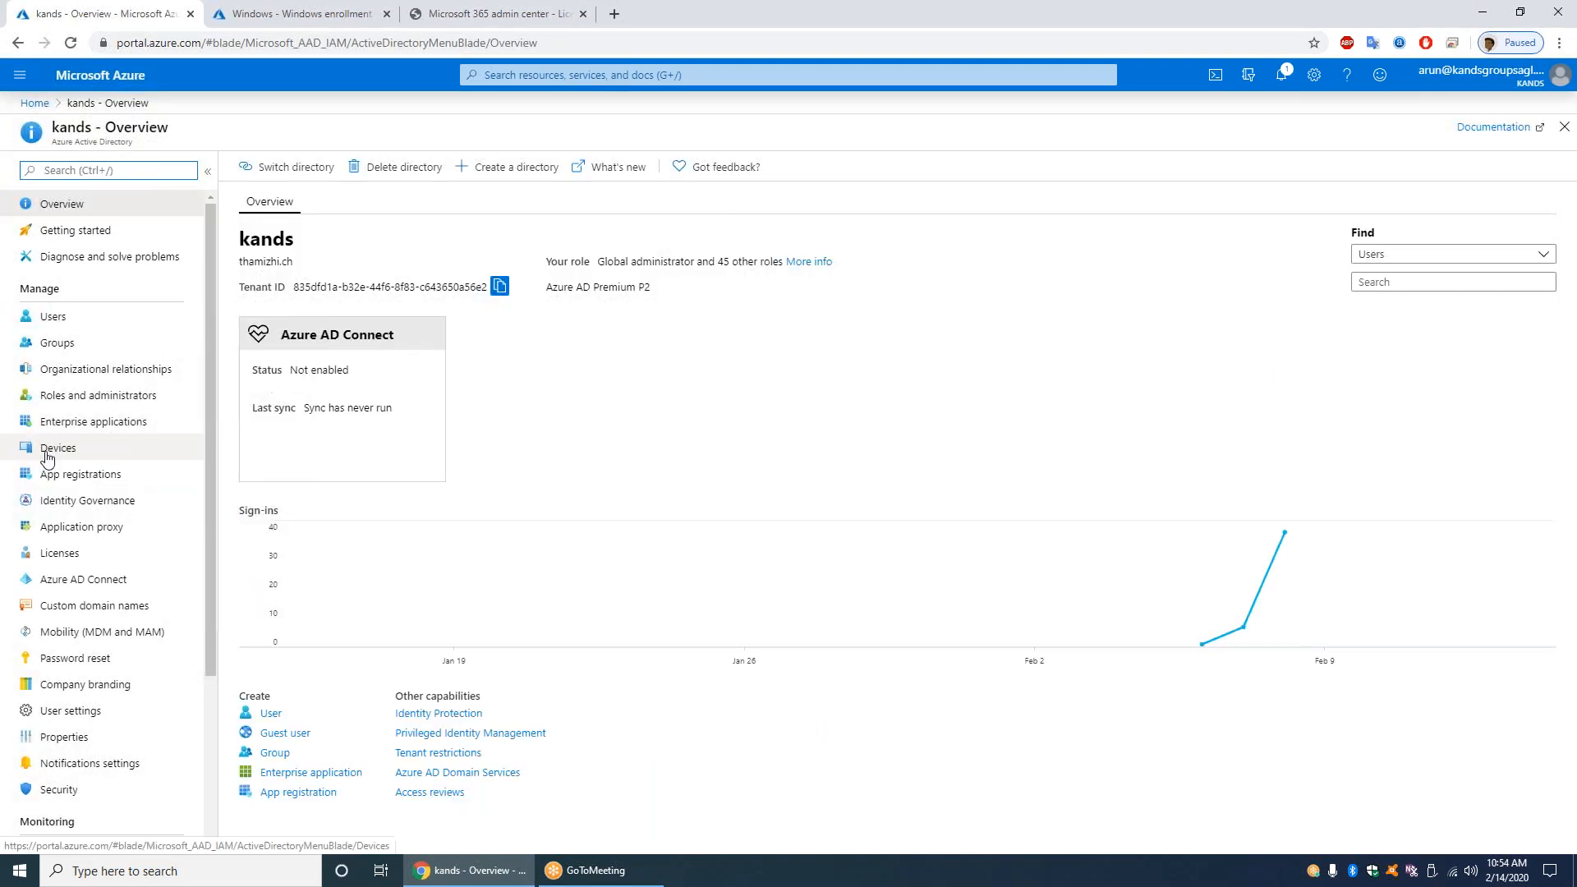
left_click(46, 449)
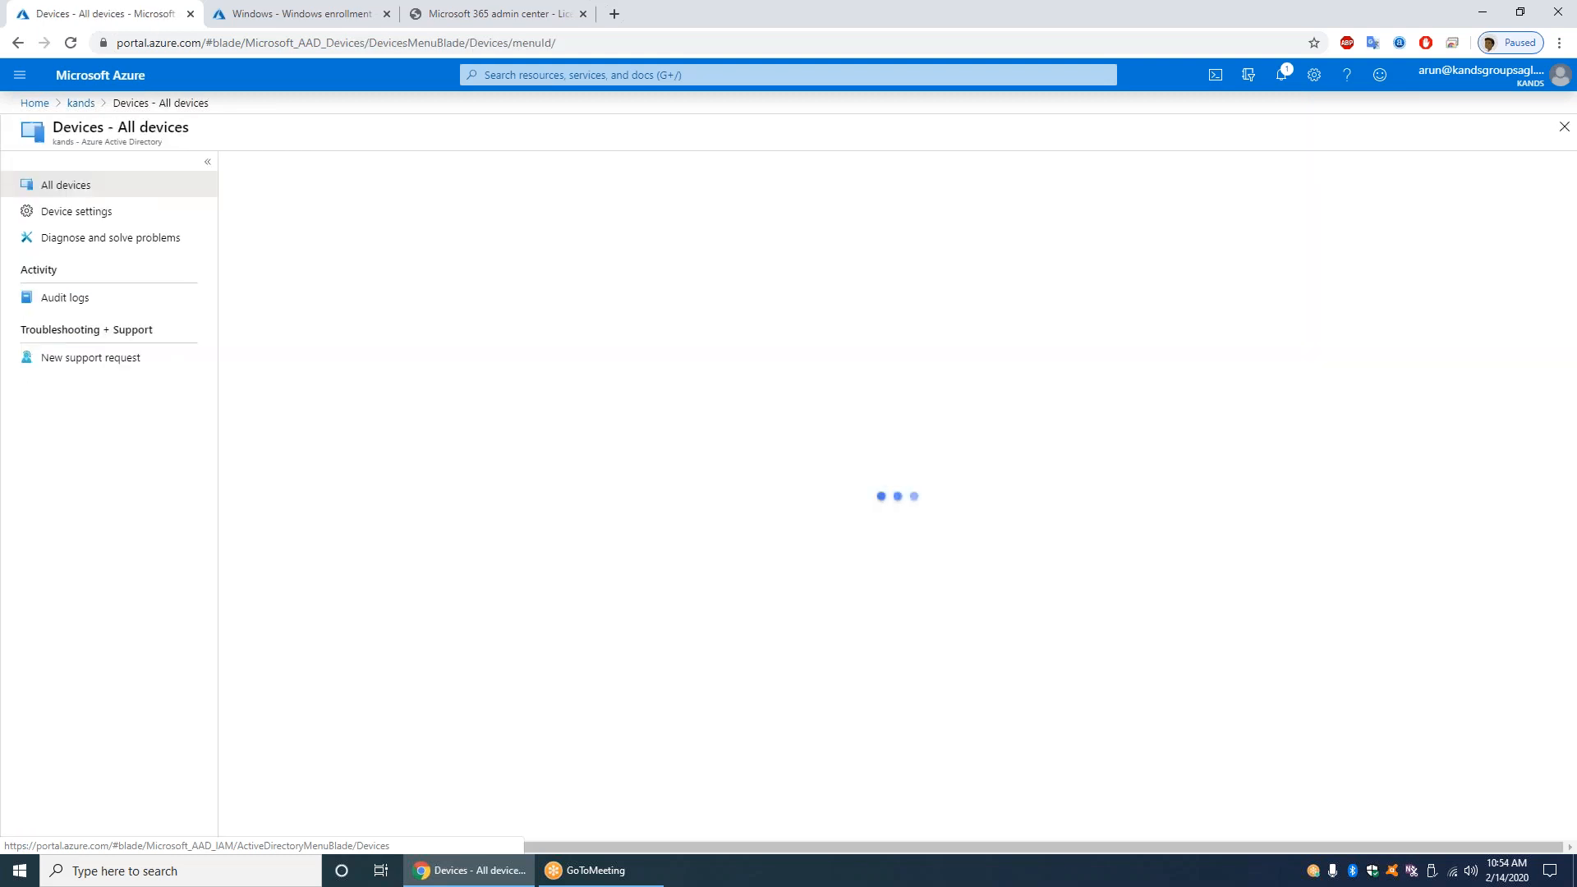
left_click(97, 211)
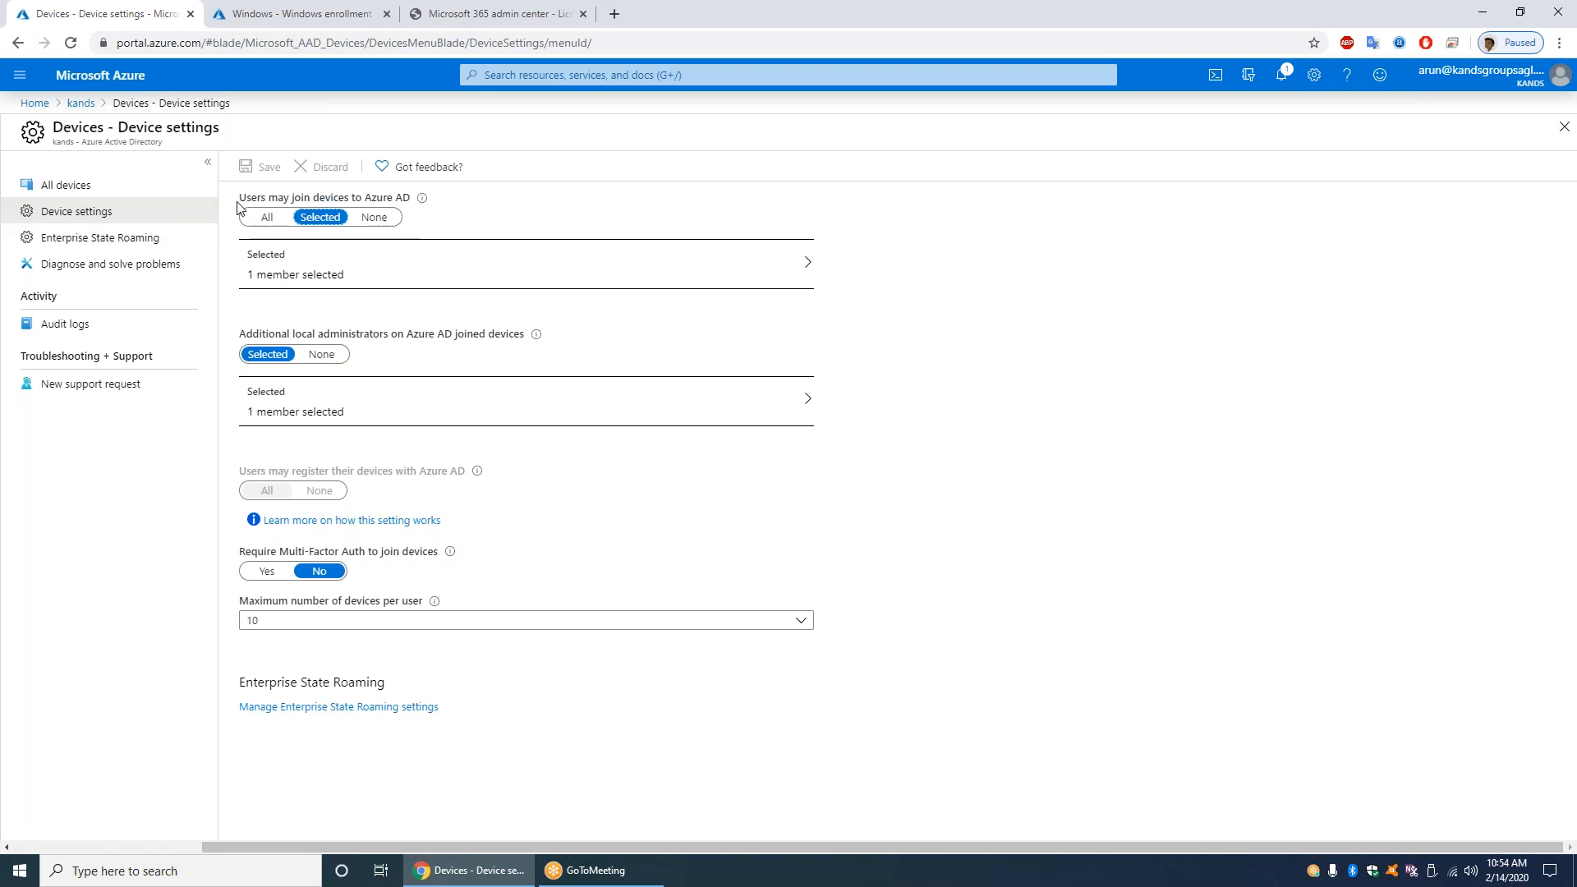
Review the members allowed to join devices and the additional local administrators, returning to the device settings.
left_click(353, 252)
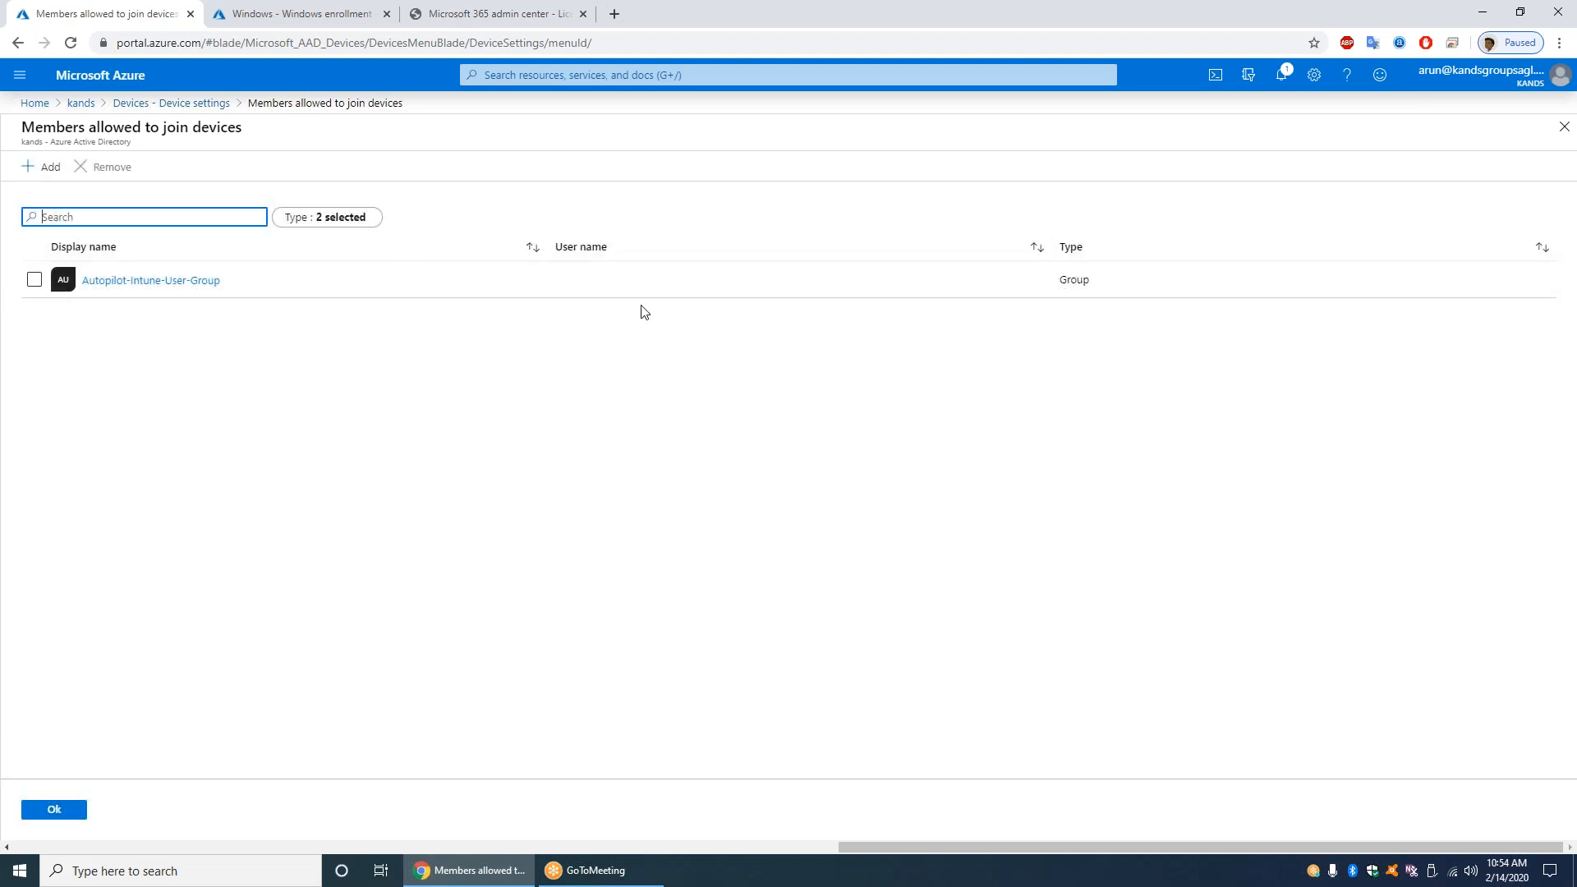
left_click(193, 102)
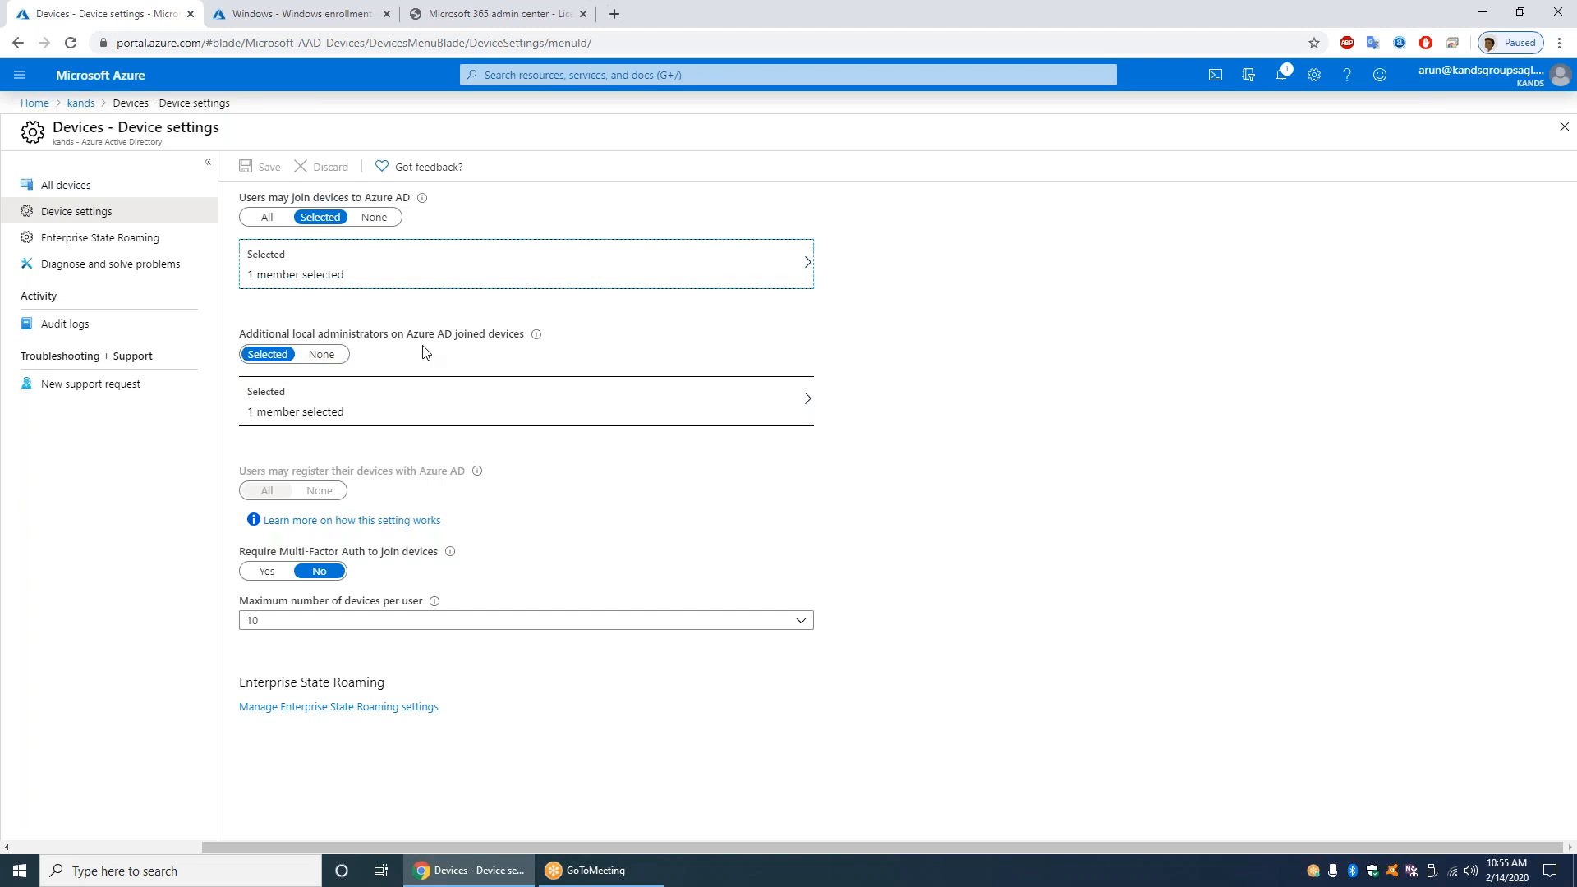
left_click(456, 407)
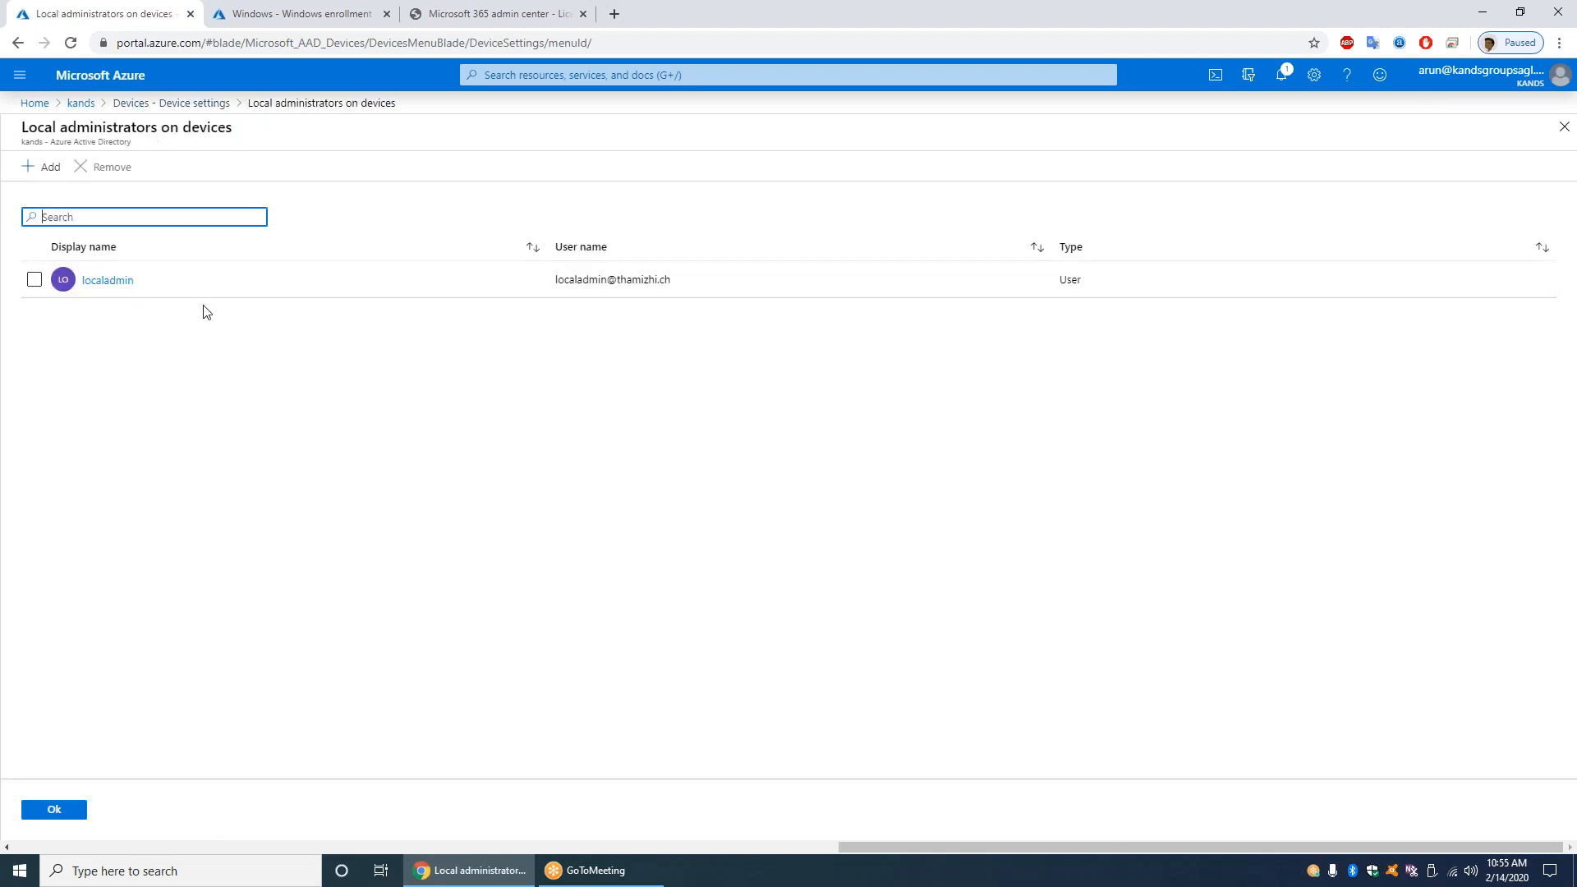
left_click(194, 103)
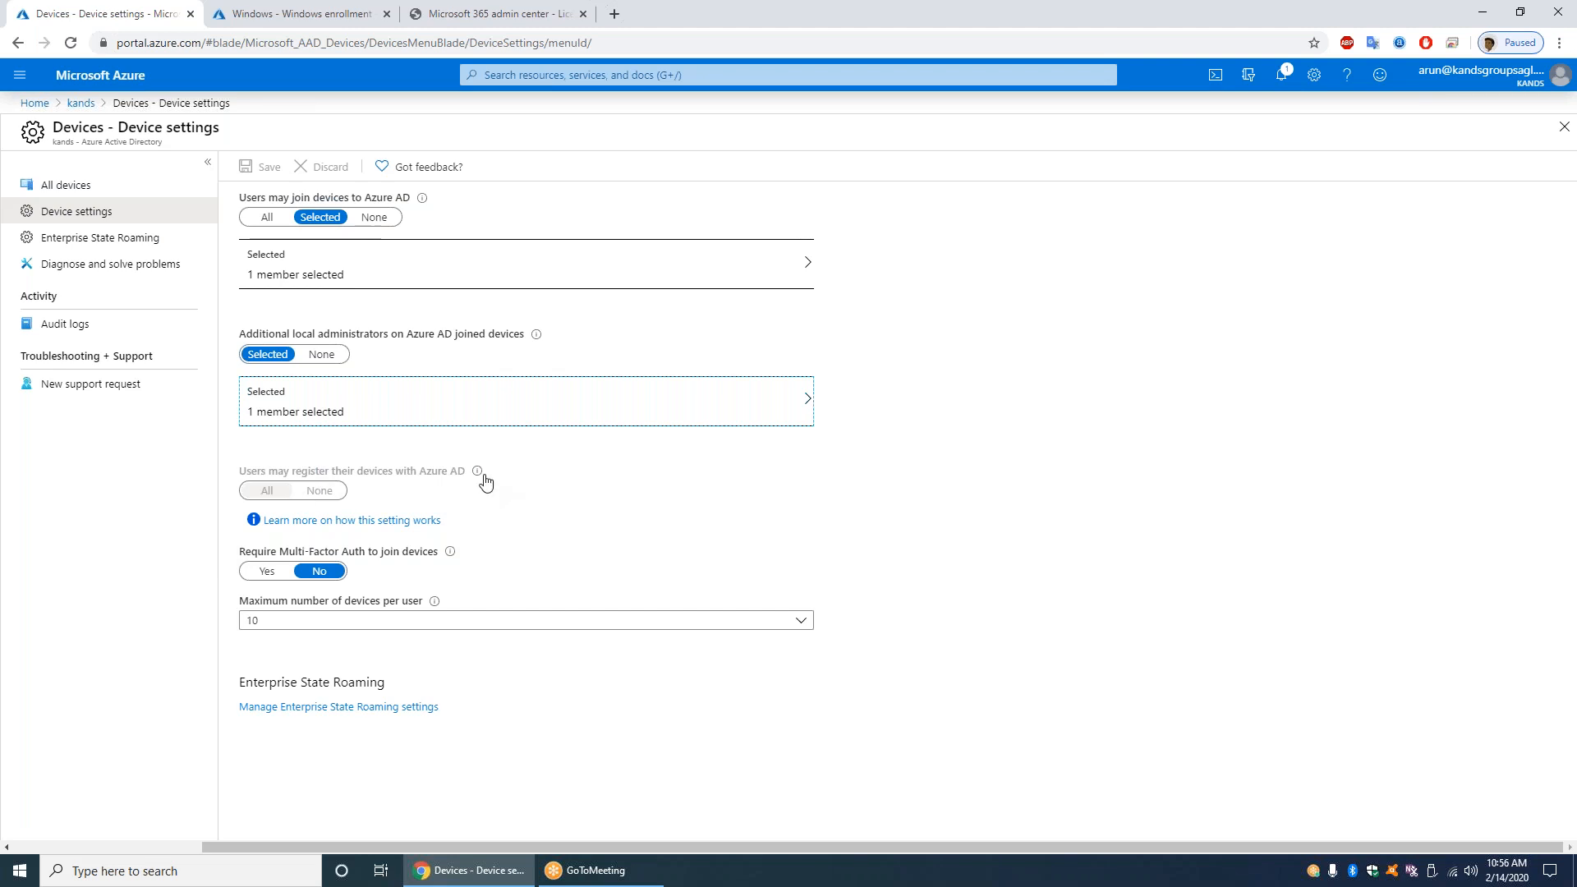
Check the explanation of the device registration setting, open its linked documentation article, and return to the device settings.
mouse_move(485, 482)
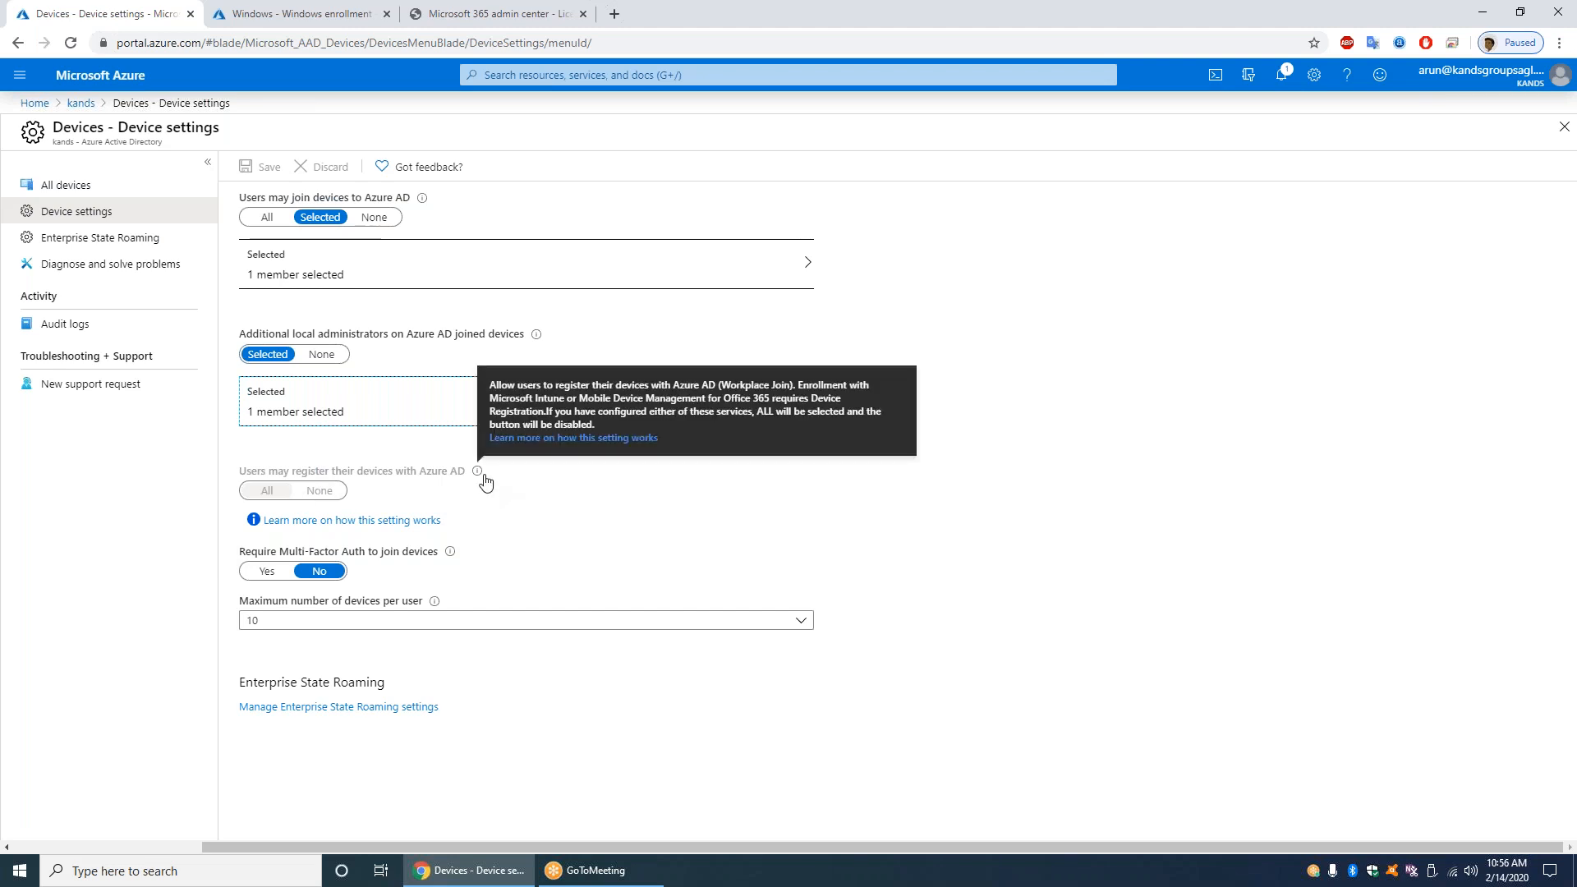
left_click(359, 520)
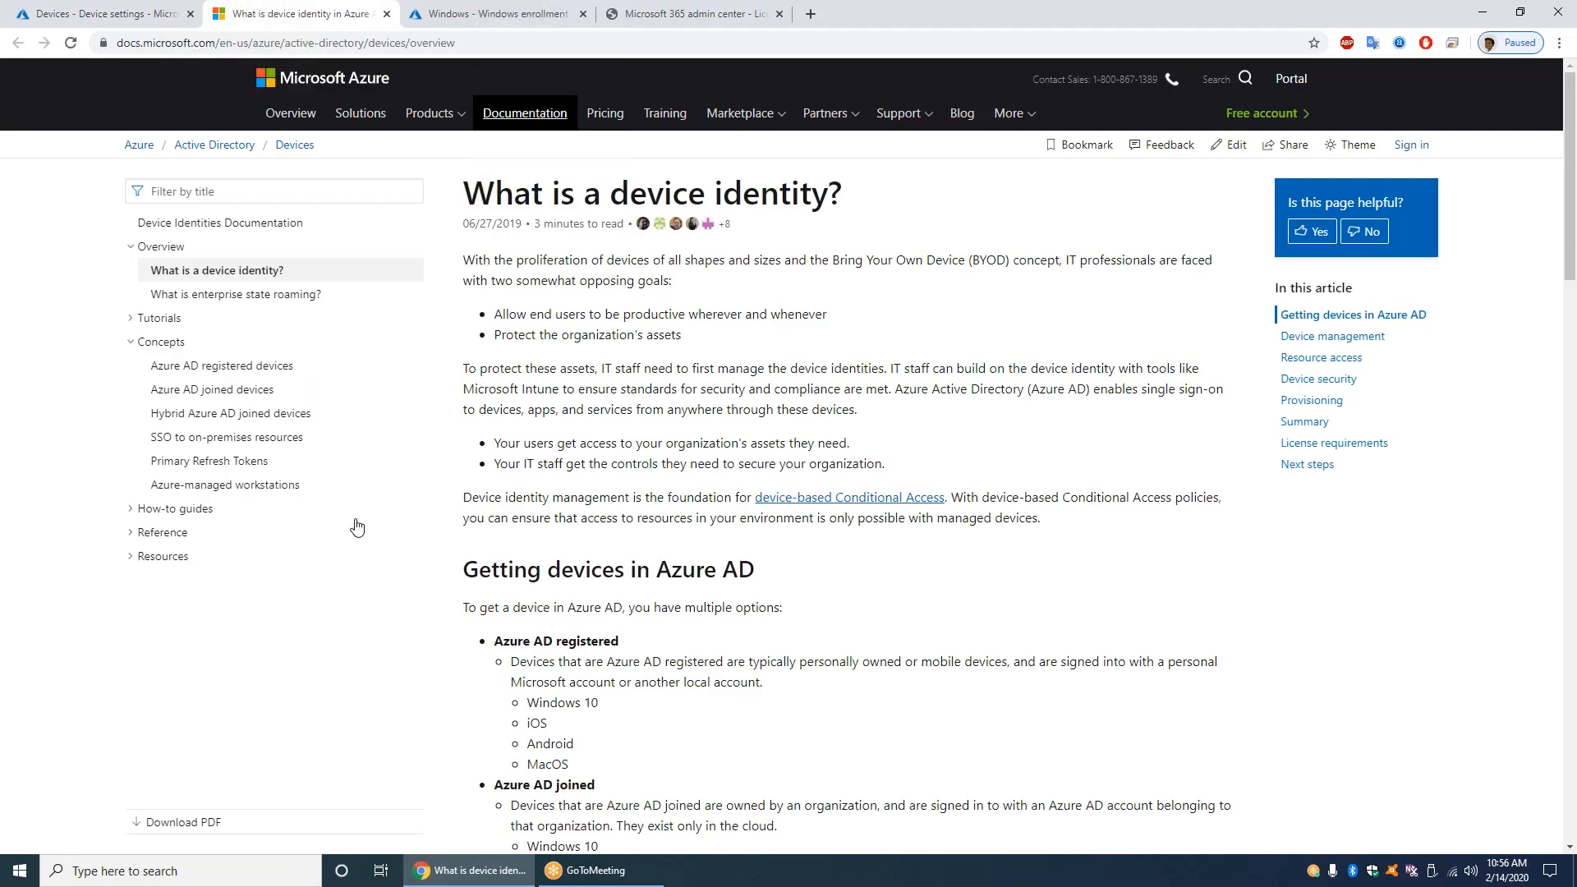
left_click(31, 16)
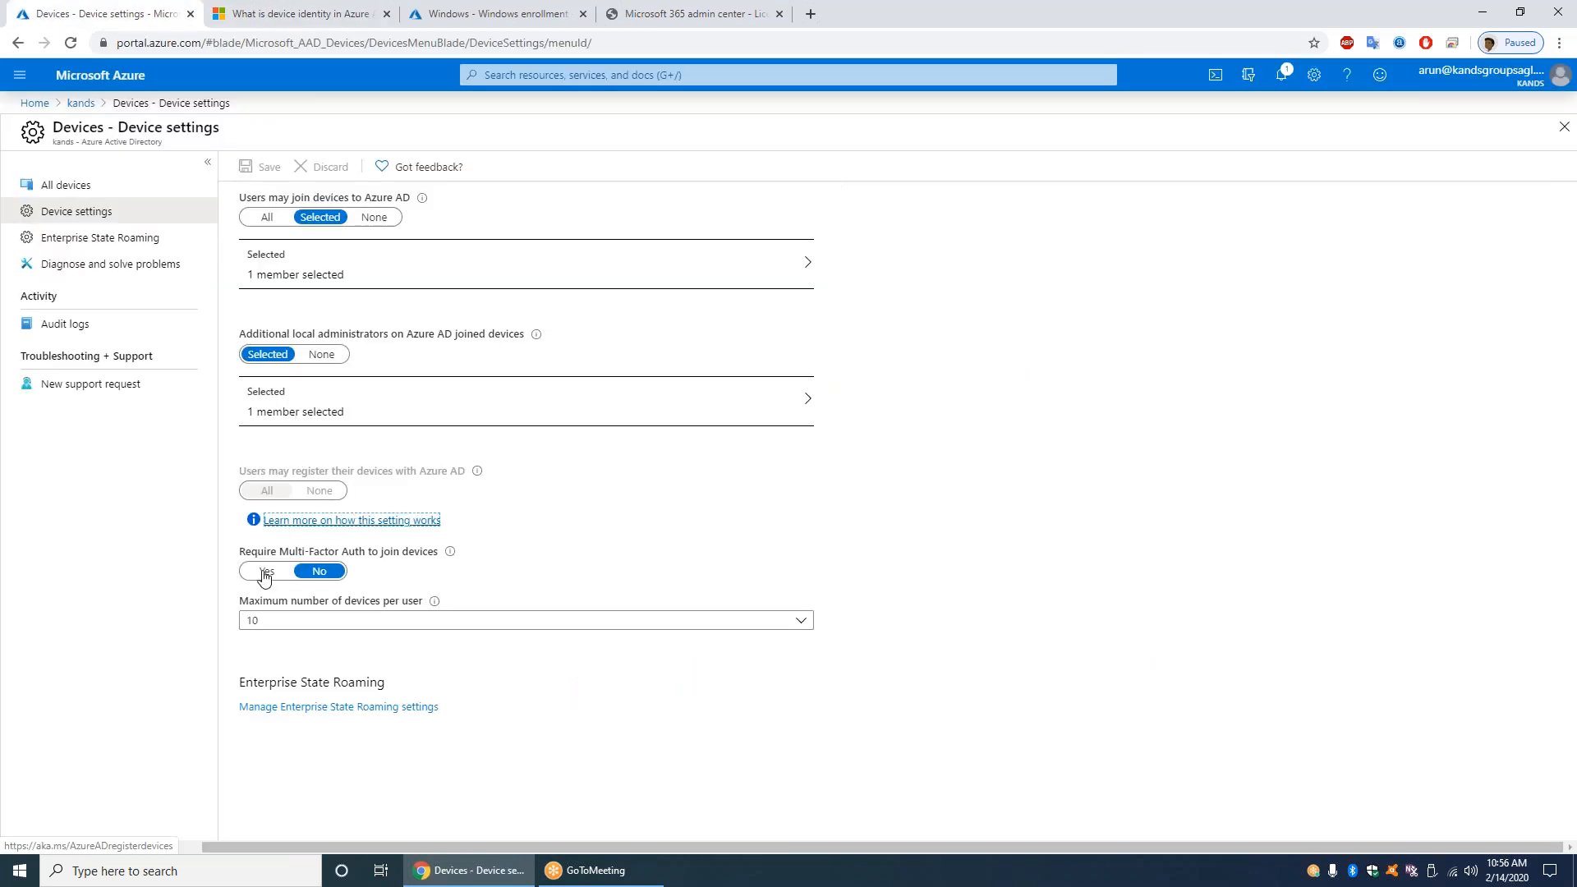
Examine the multi-factor authentication requirement for joining devices and the options for the maximum number of devices per user.
left_click_drag(240, 552, 345, 557)
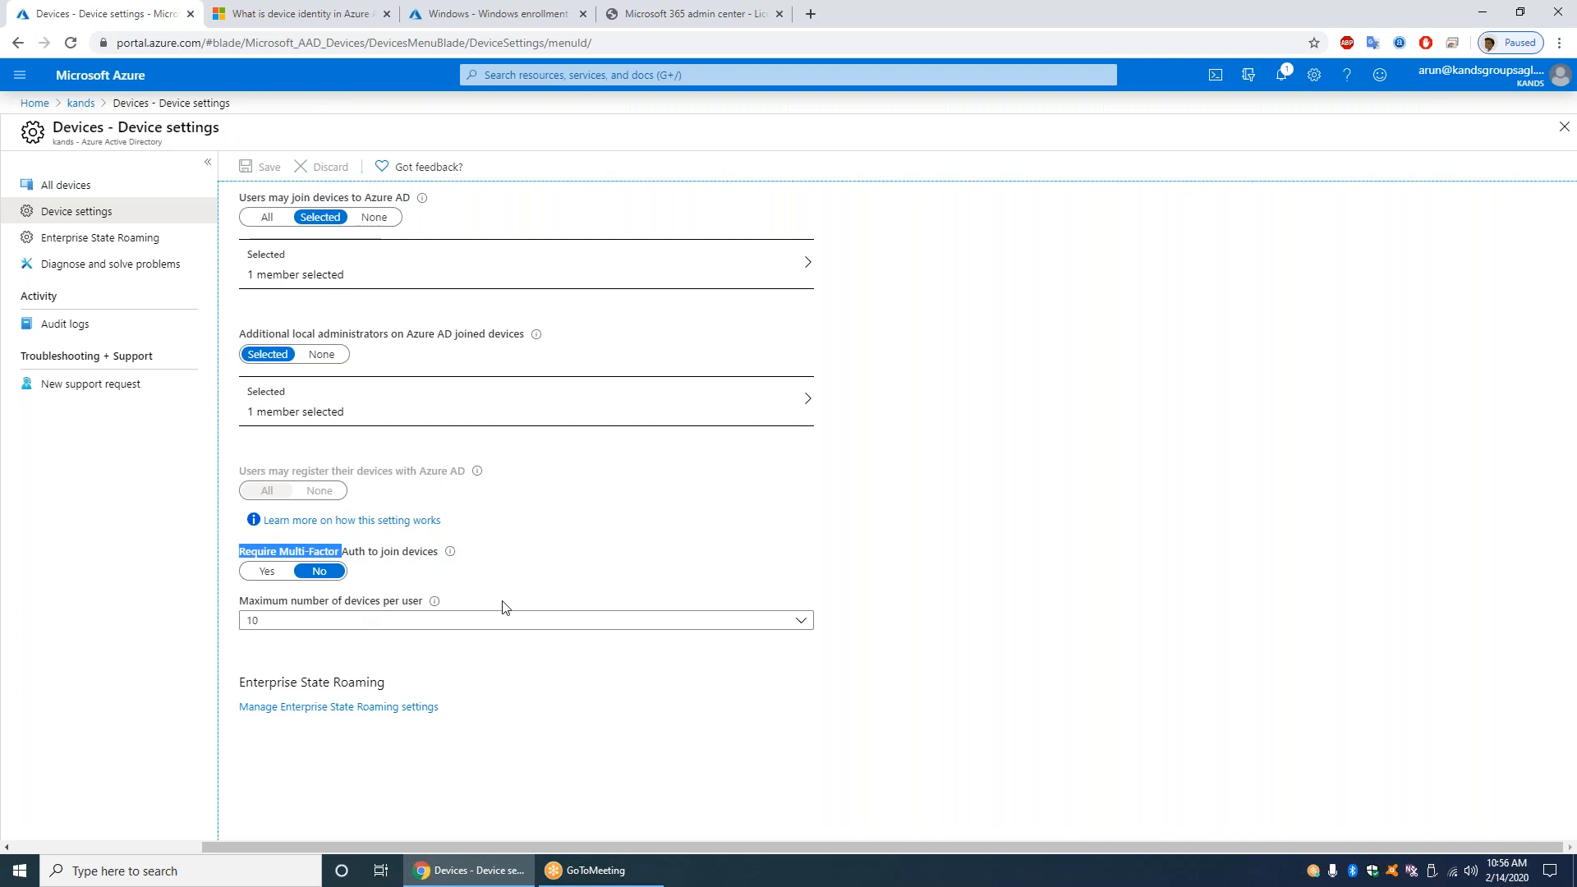
left_click(497, 623)
left_click(497, 626)
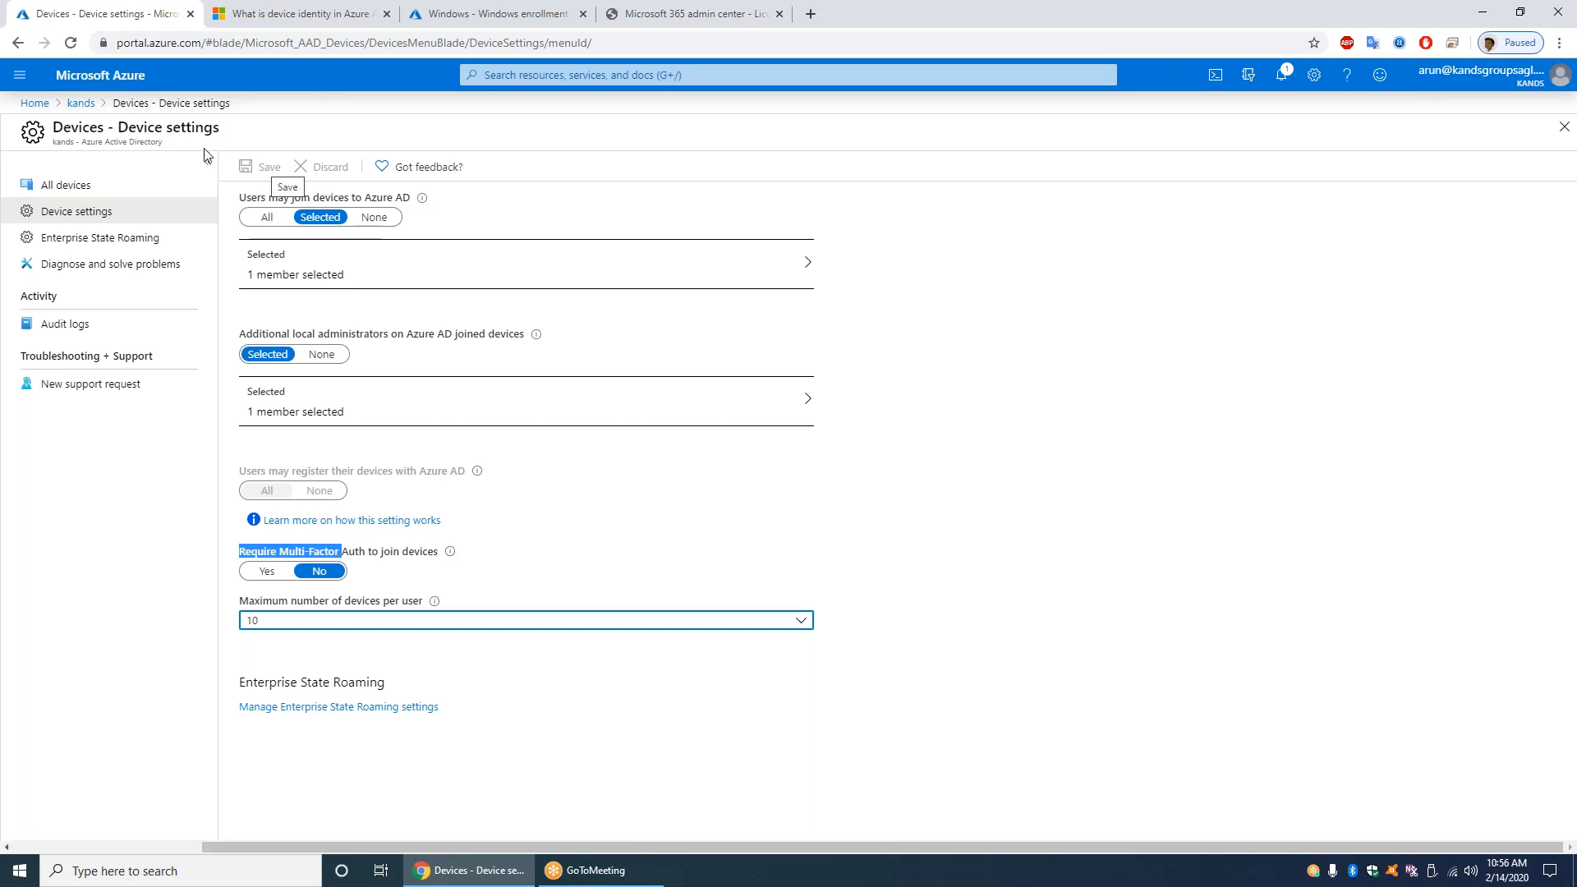
Return to the Azure Active Directory overview and open the Microsoft Intune configuration under Mobility (MDM and MAM).
left_click(80, 103)
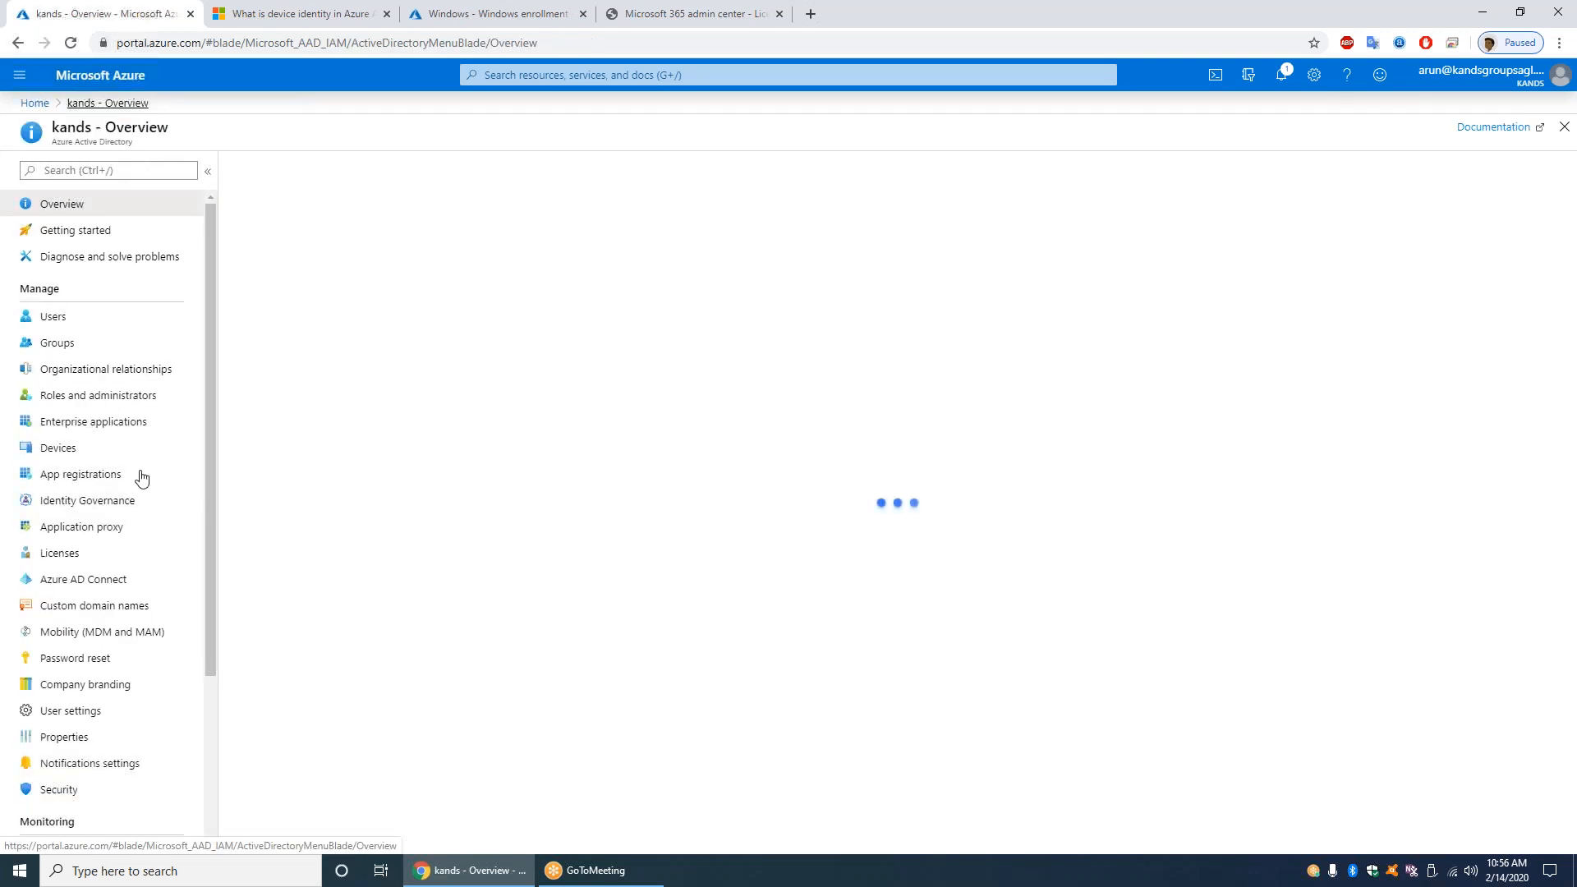
left_click(130, 634)
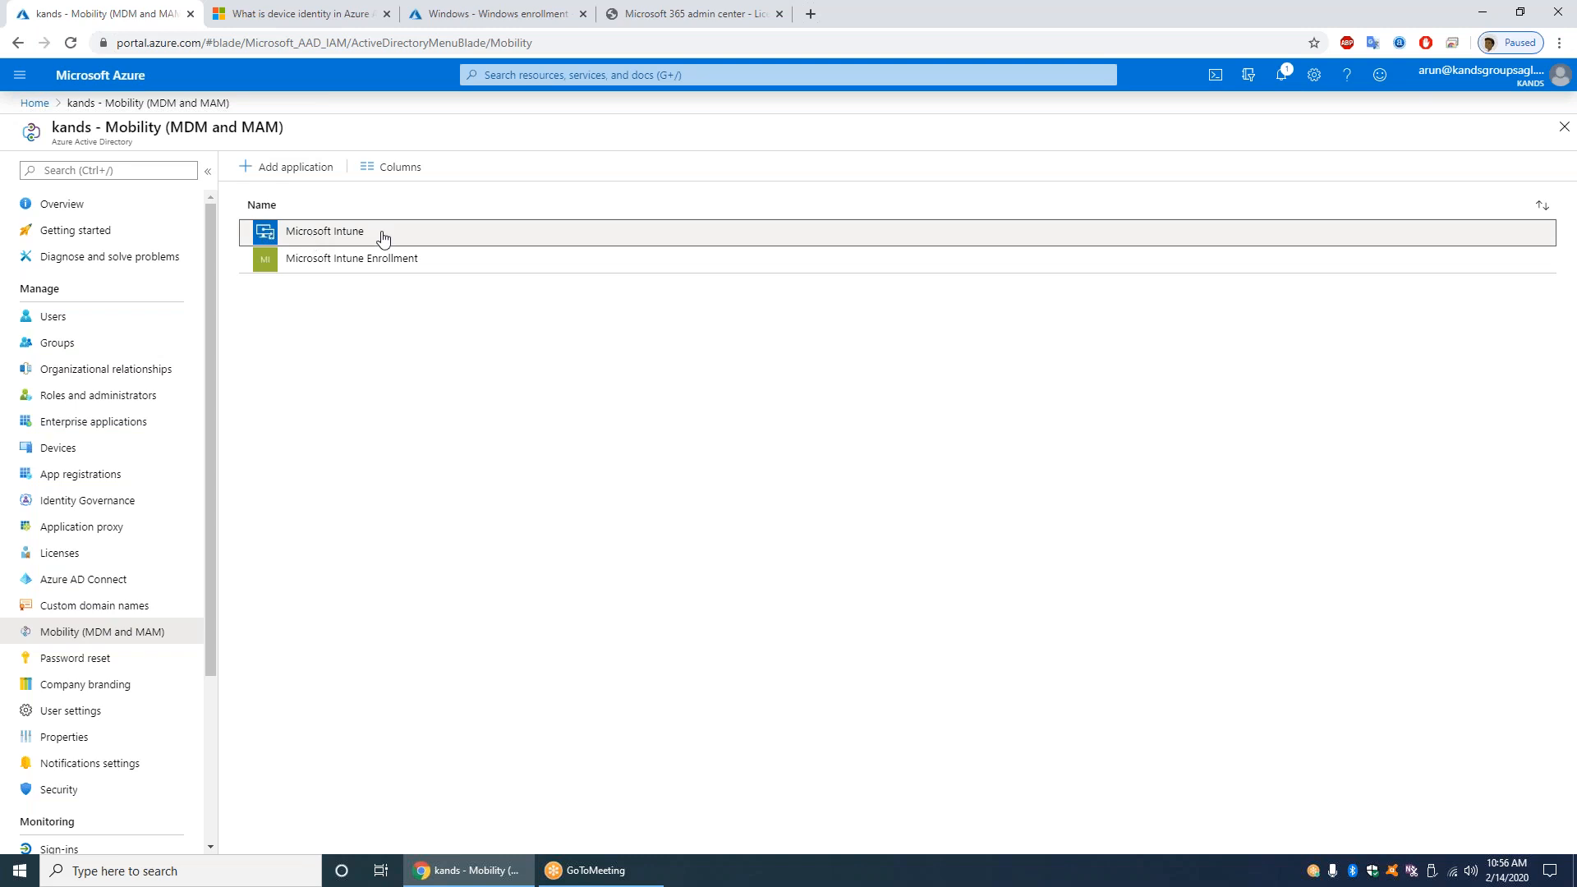
left_click(333, 238)
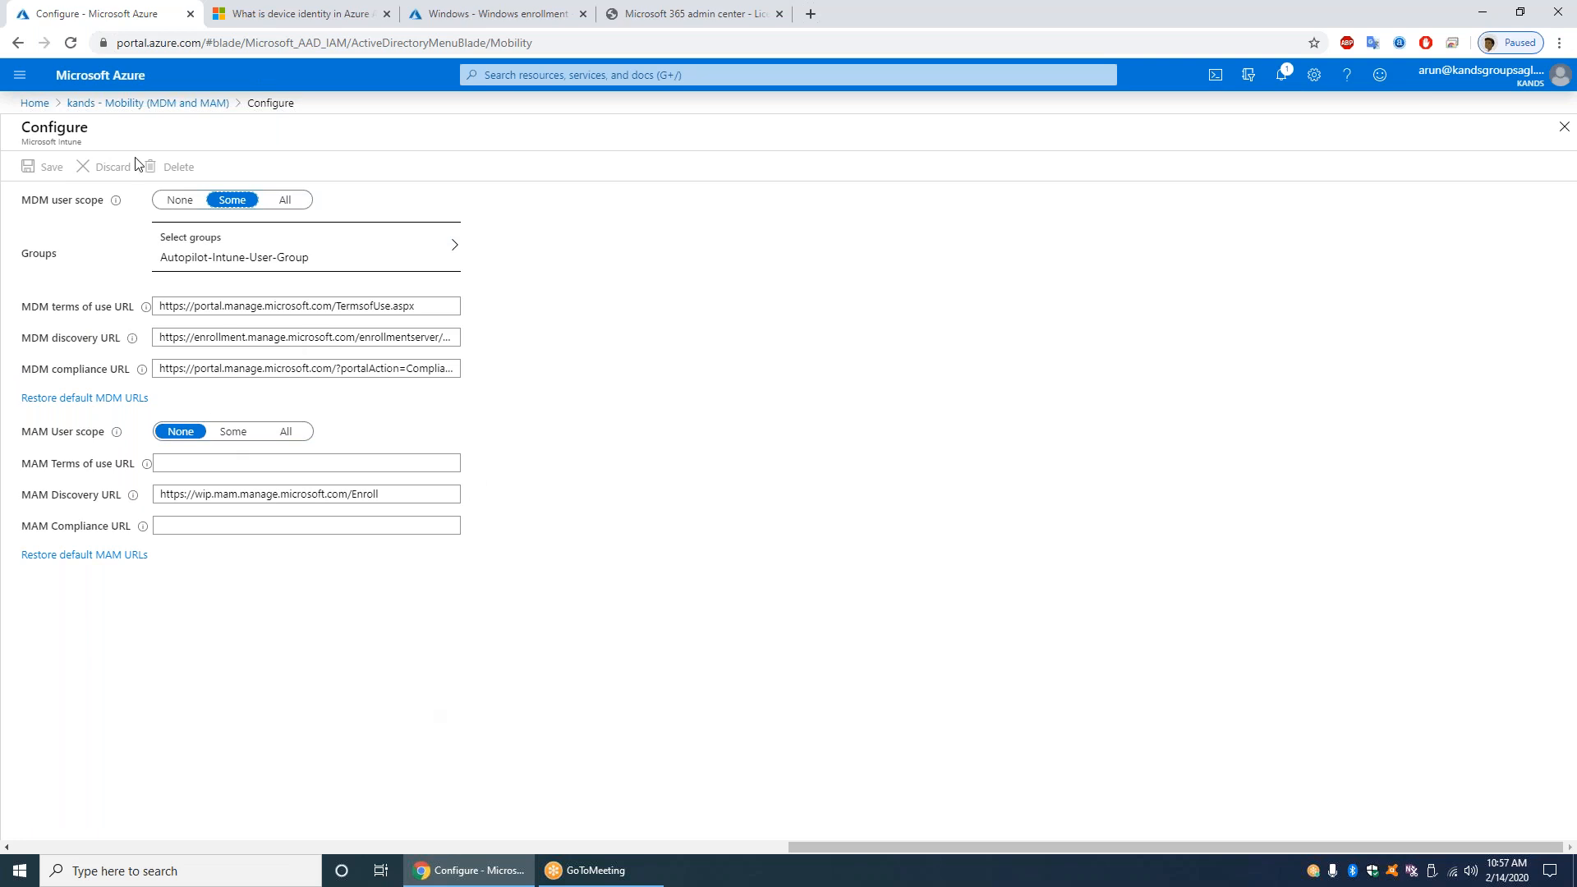
Return to the Mobility page and review the default locale's company branding options, including its images and sign-in page text.
left_click(161, 104)
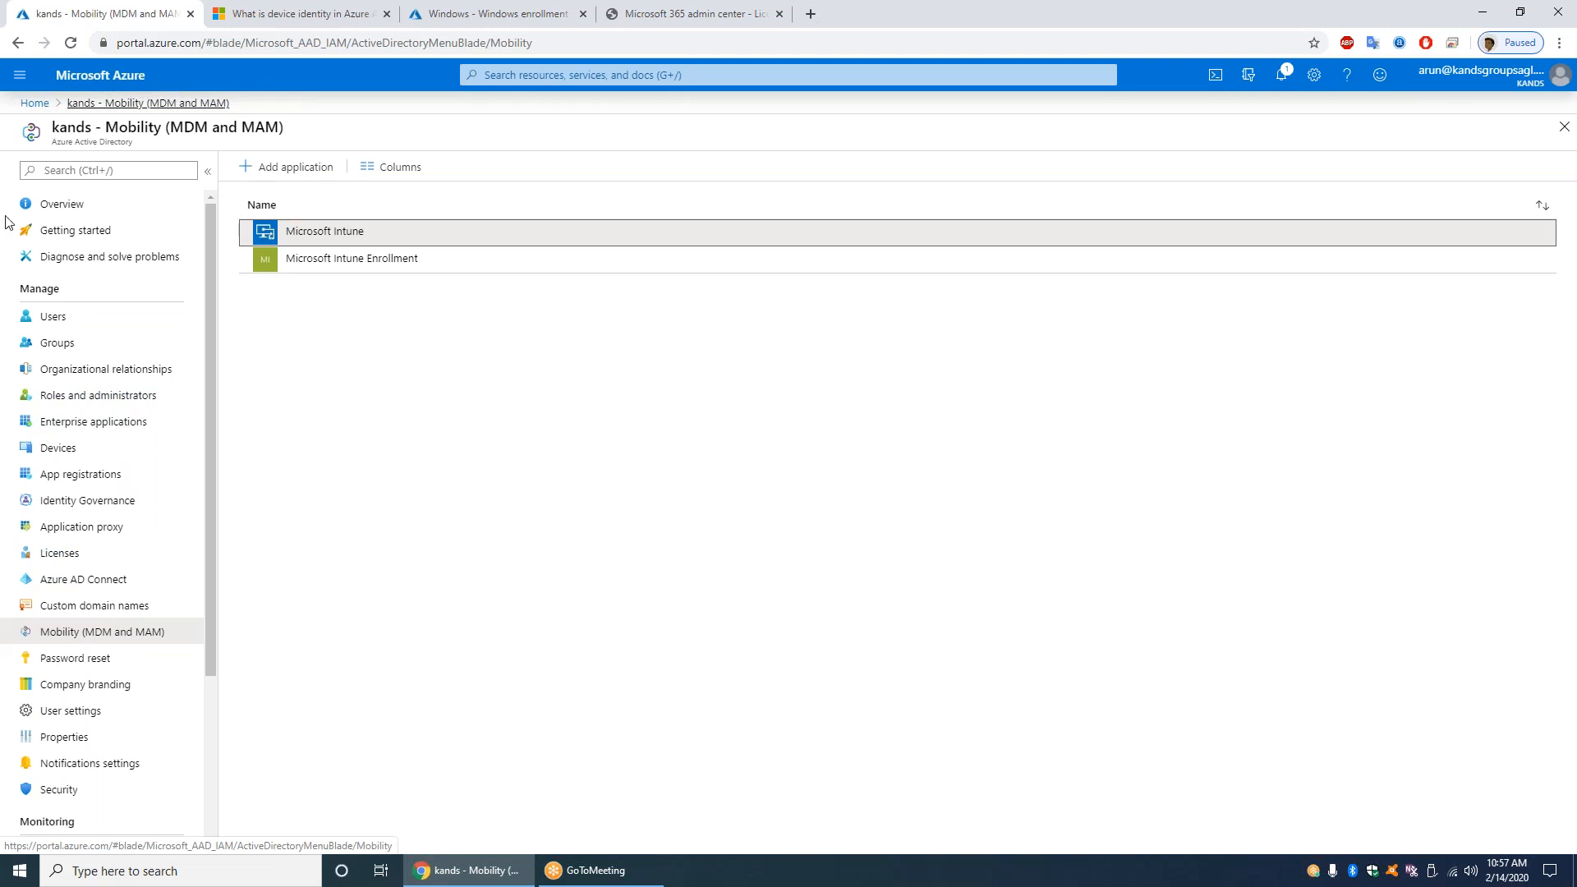
left_click(137, 687)
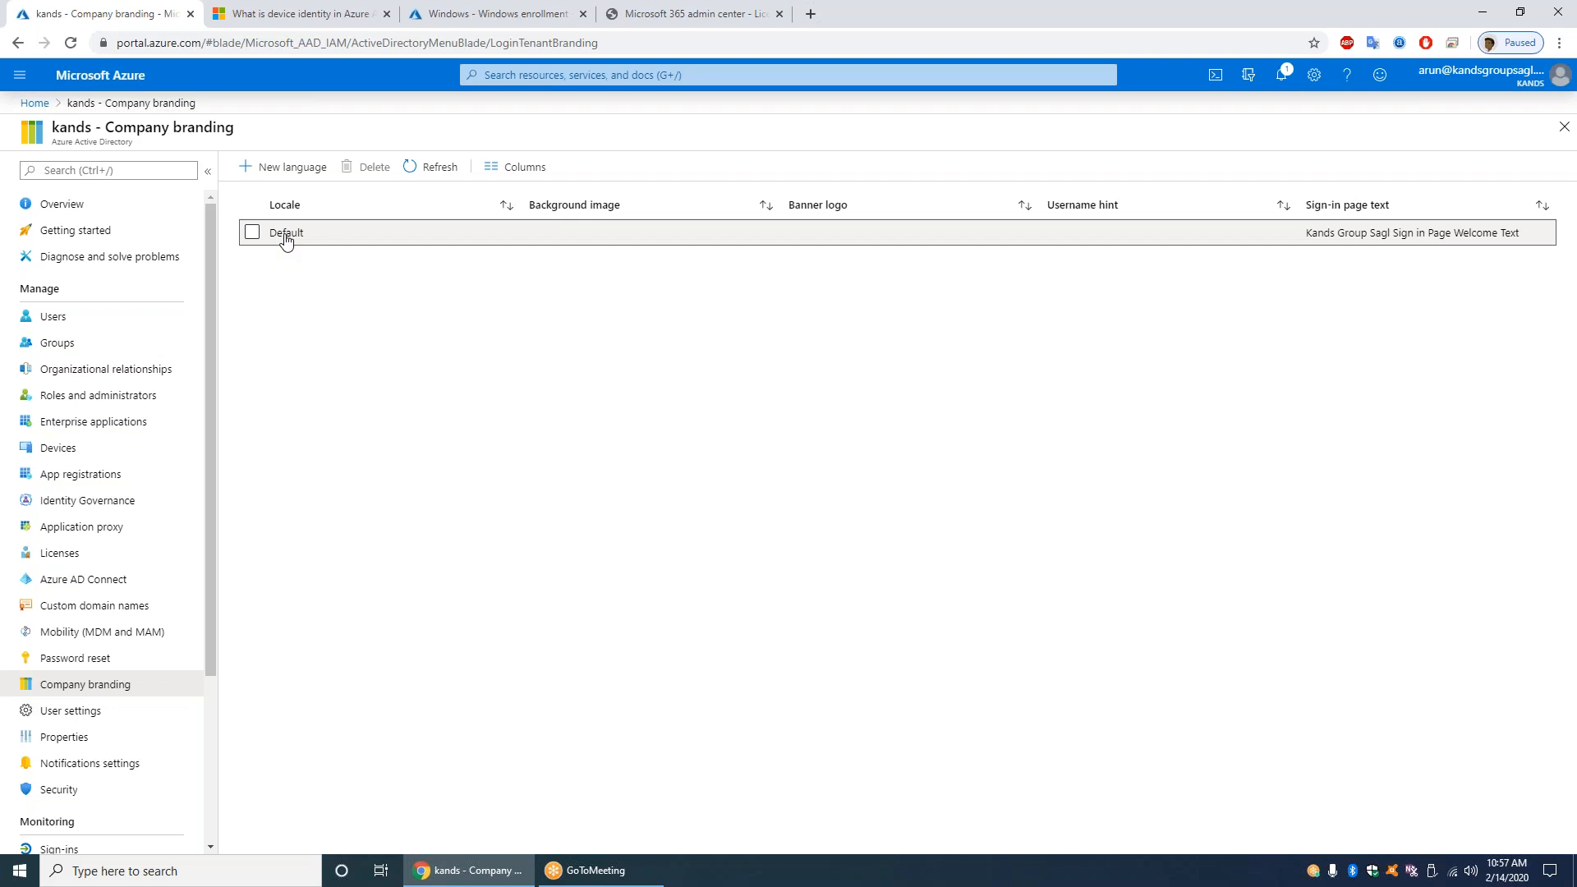
left_click(286, 236)
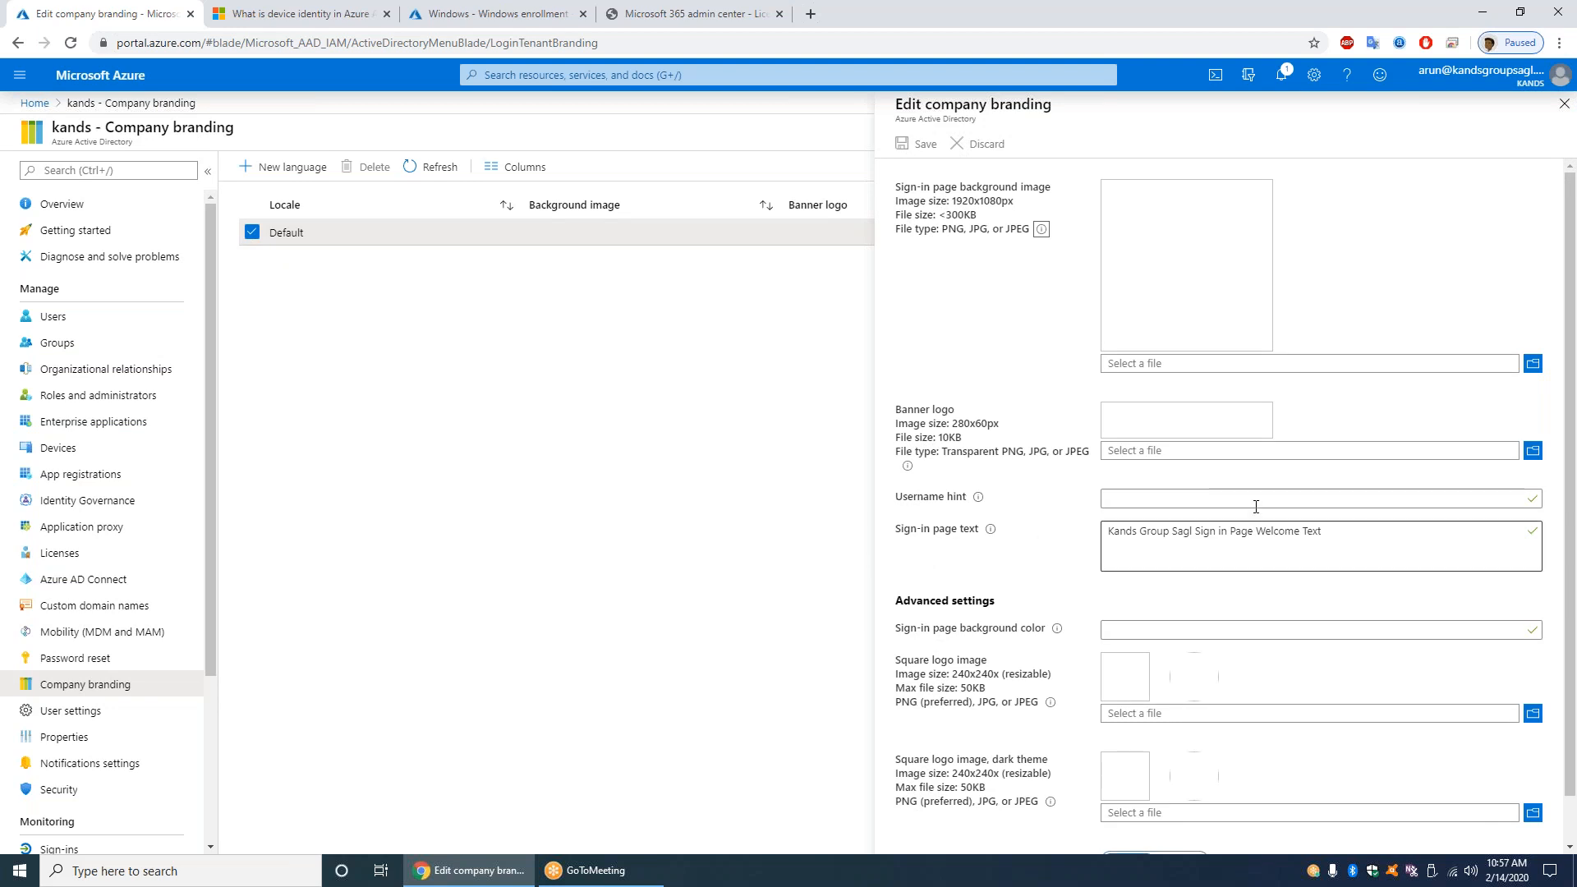
scroll(1256, 507, "down", 1)
scroll(1262, 495, "up", 1)
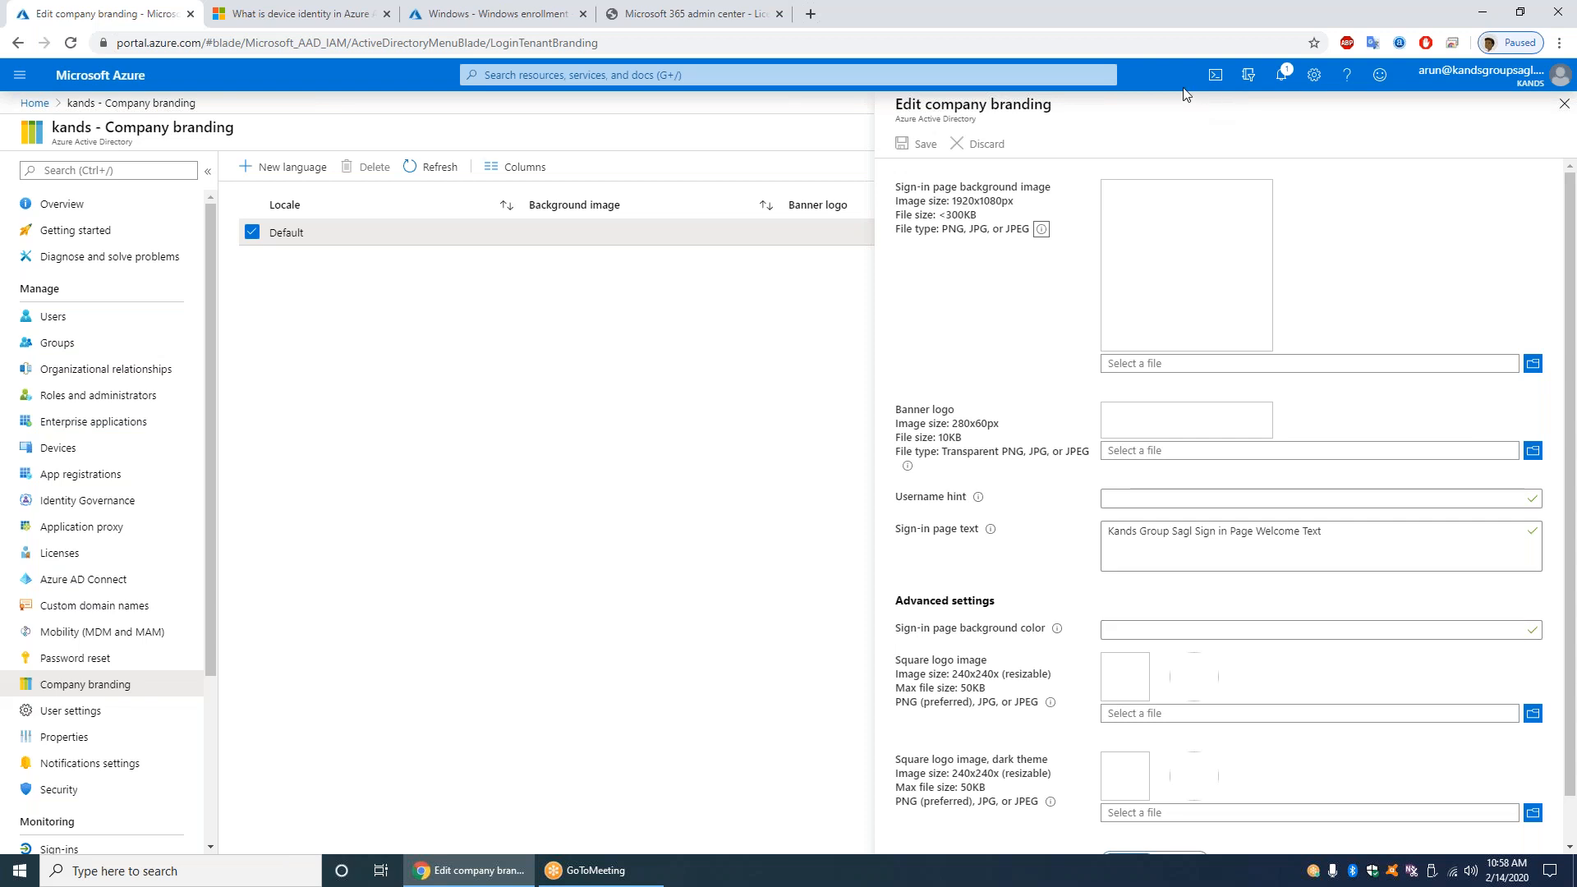
Open the directory properties and clear the technical contact.
left_click(114, 740)
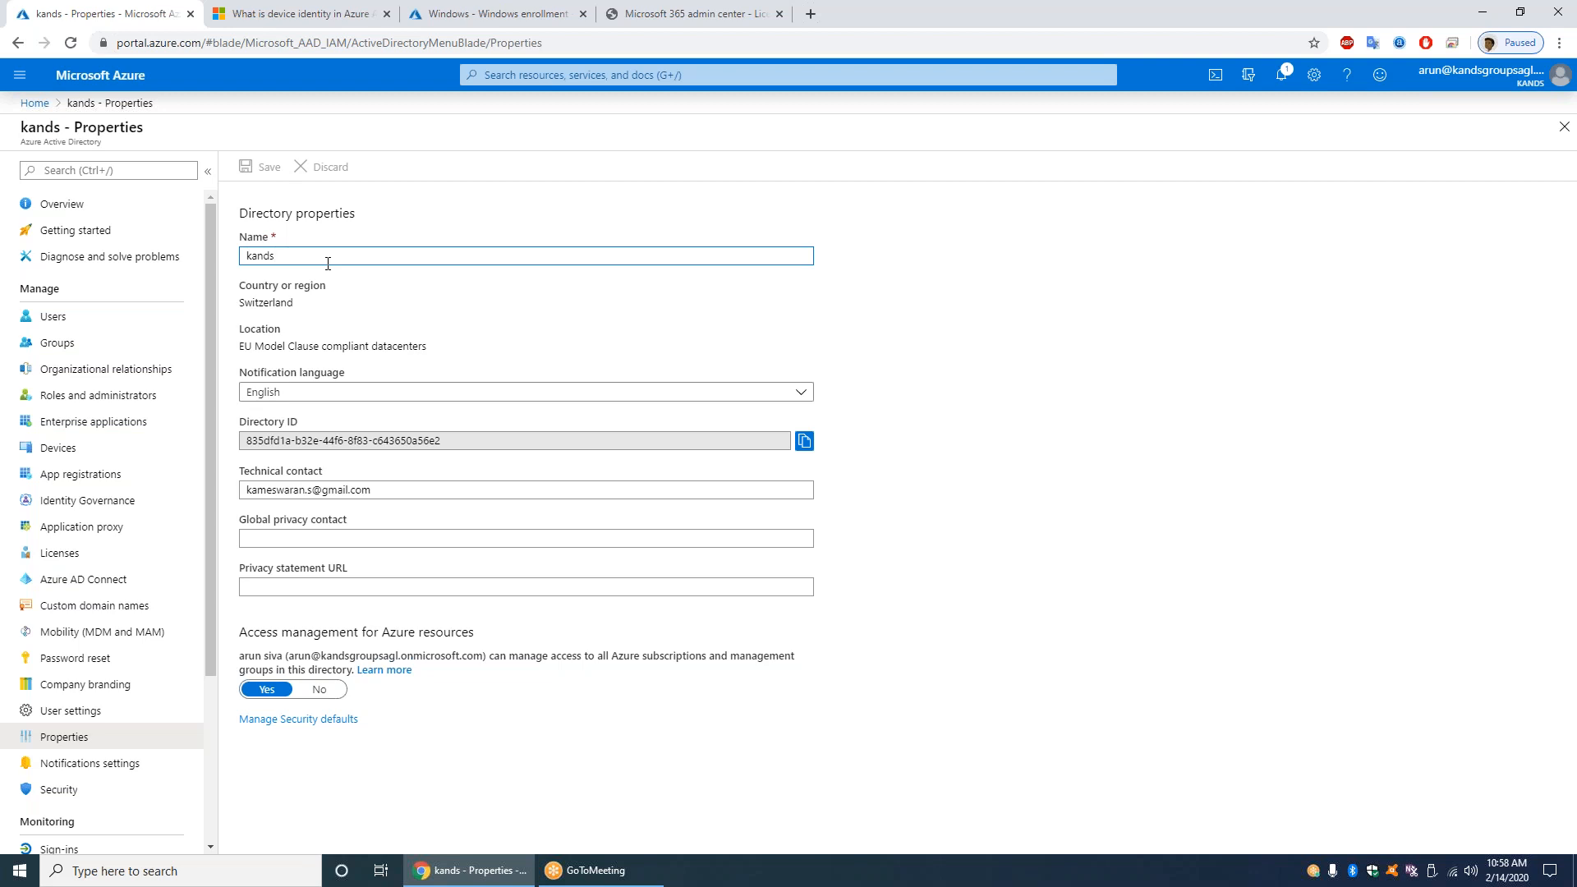
left_click(342, 490)
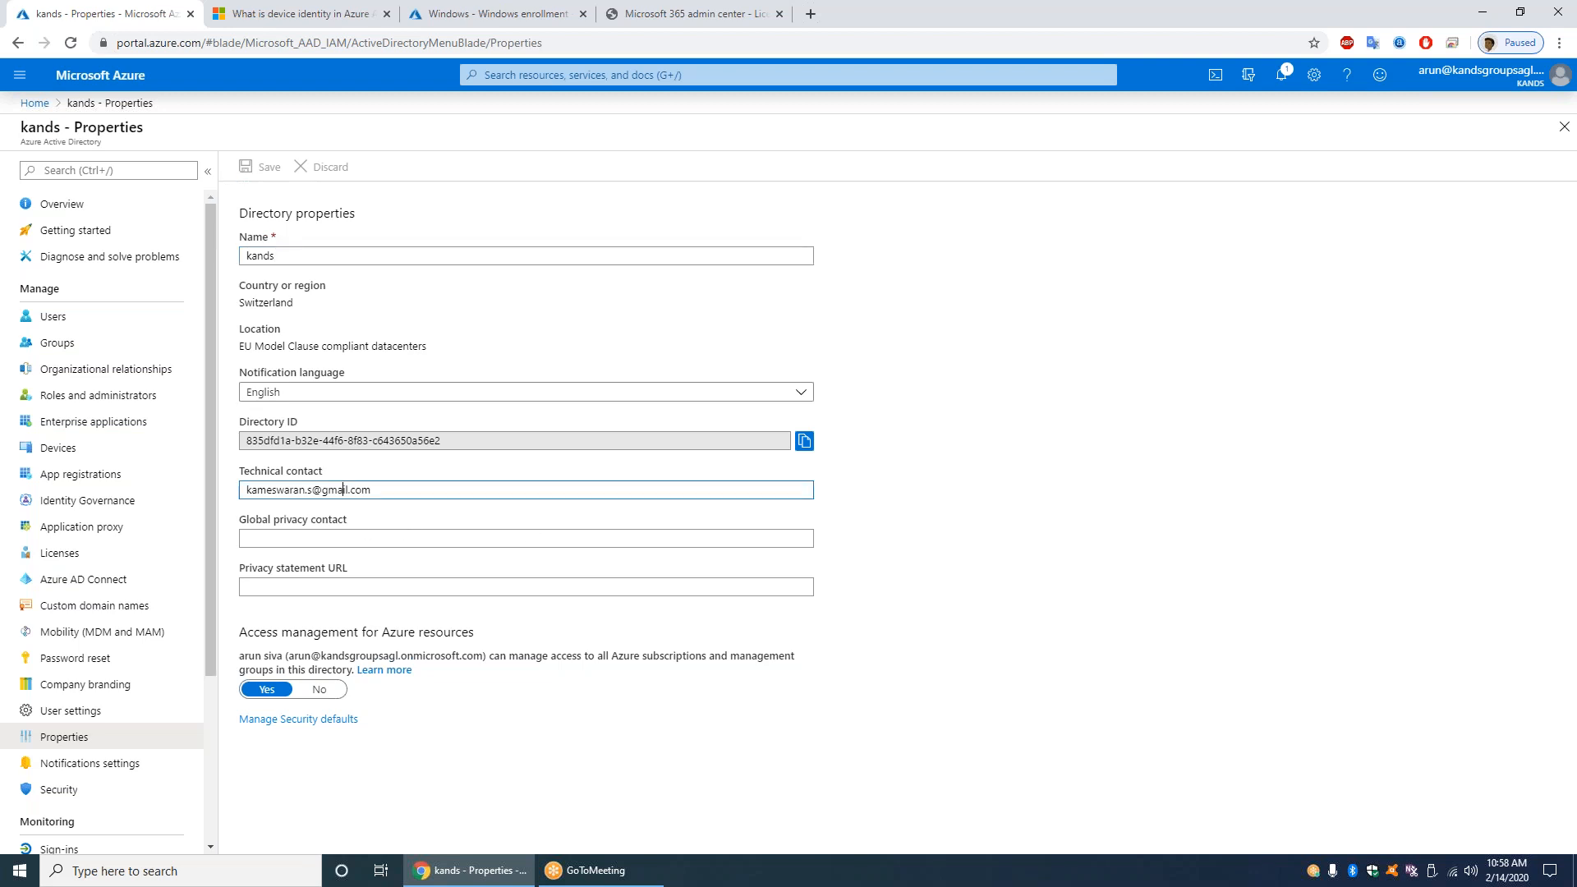
key("ctrl+a")
key("BackSpace")
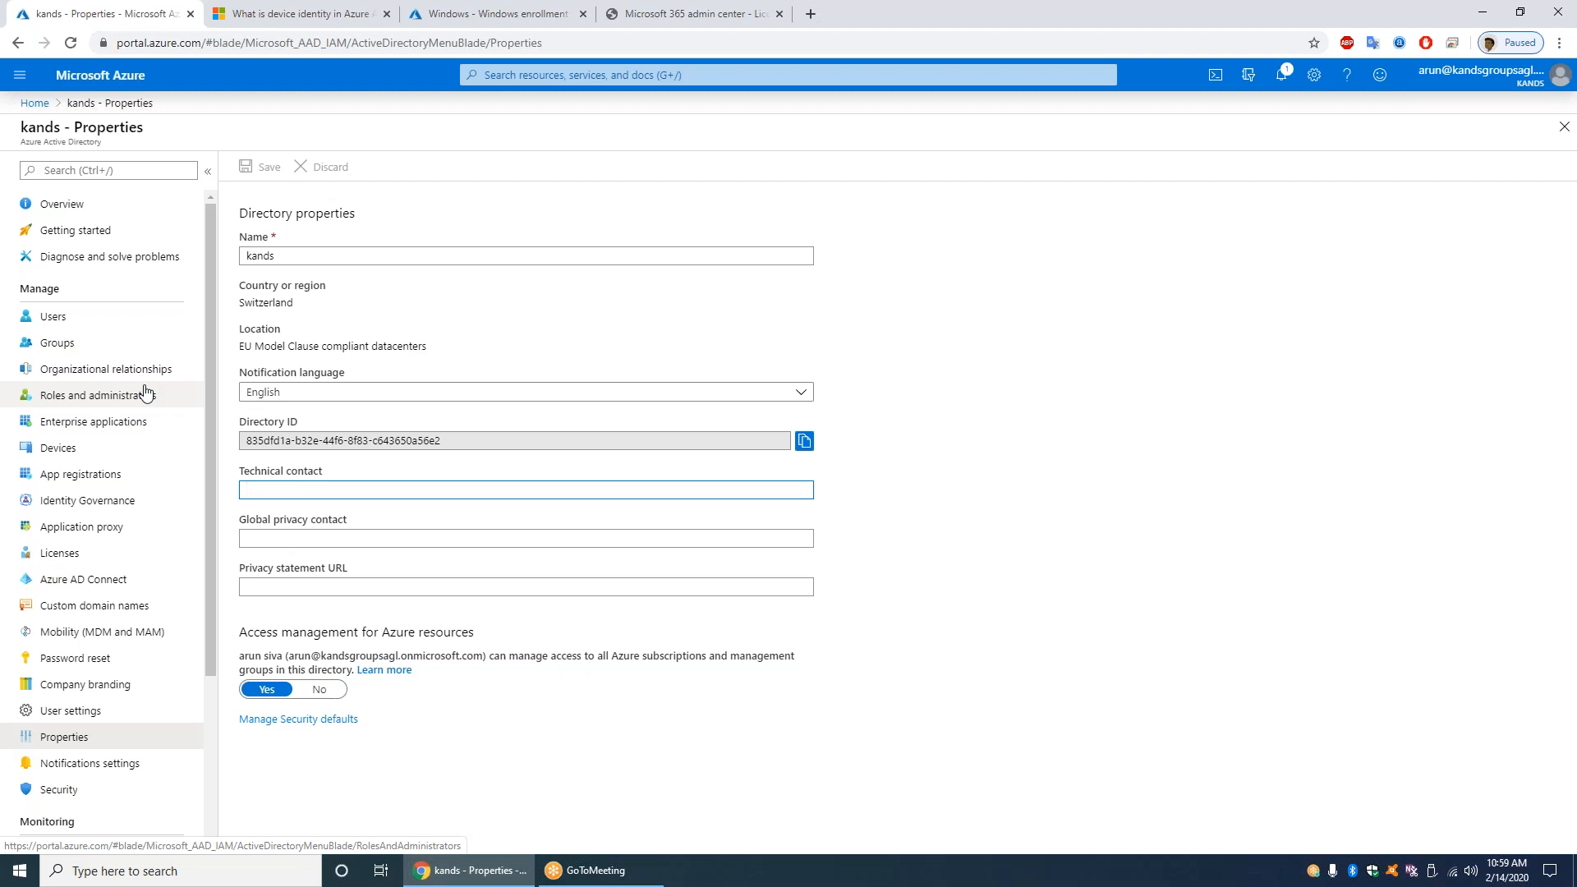
Go to the groups list, discarding the unsaved property edits, and view the AutoPilot Devices group's overview before returning to the list.
left_click(95, 343)
left_click(868, 134)
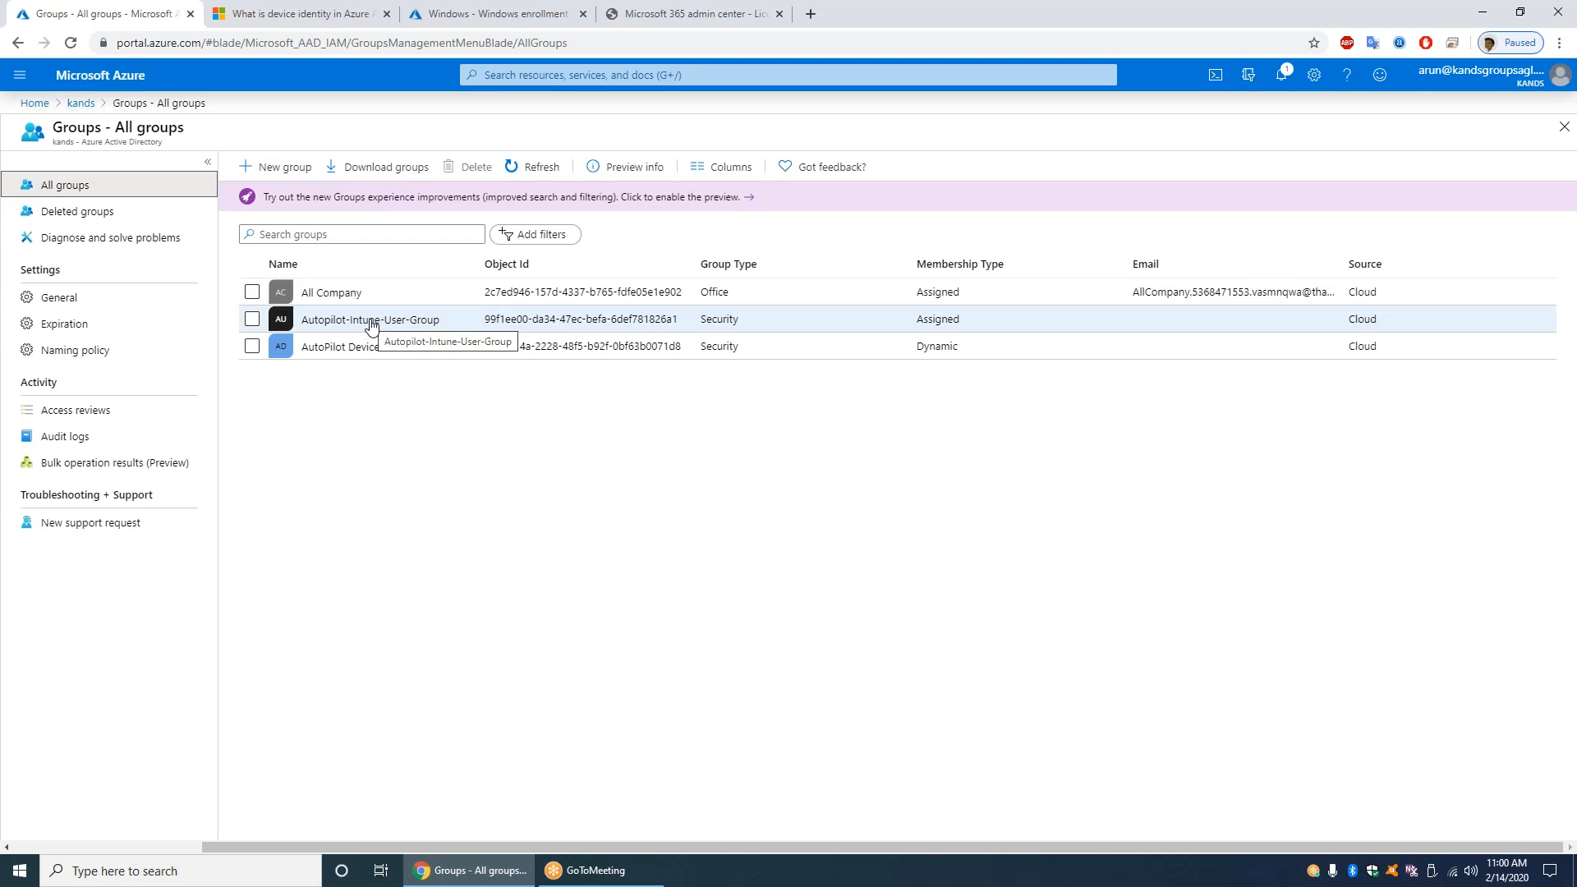
left_click(330, 359)
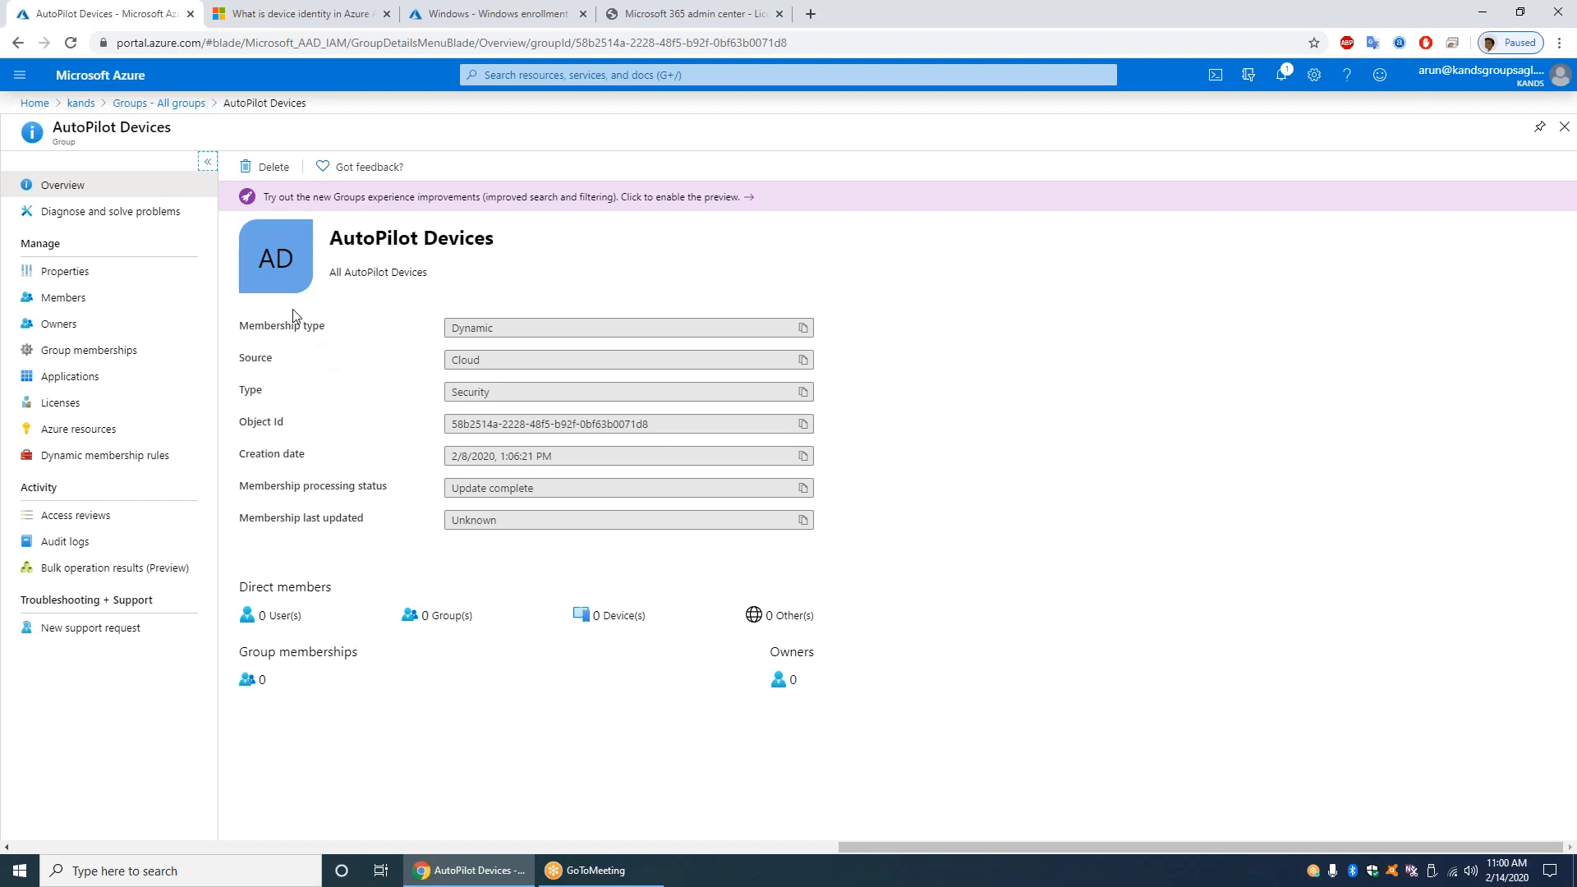
left_click(175, 103)
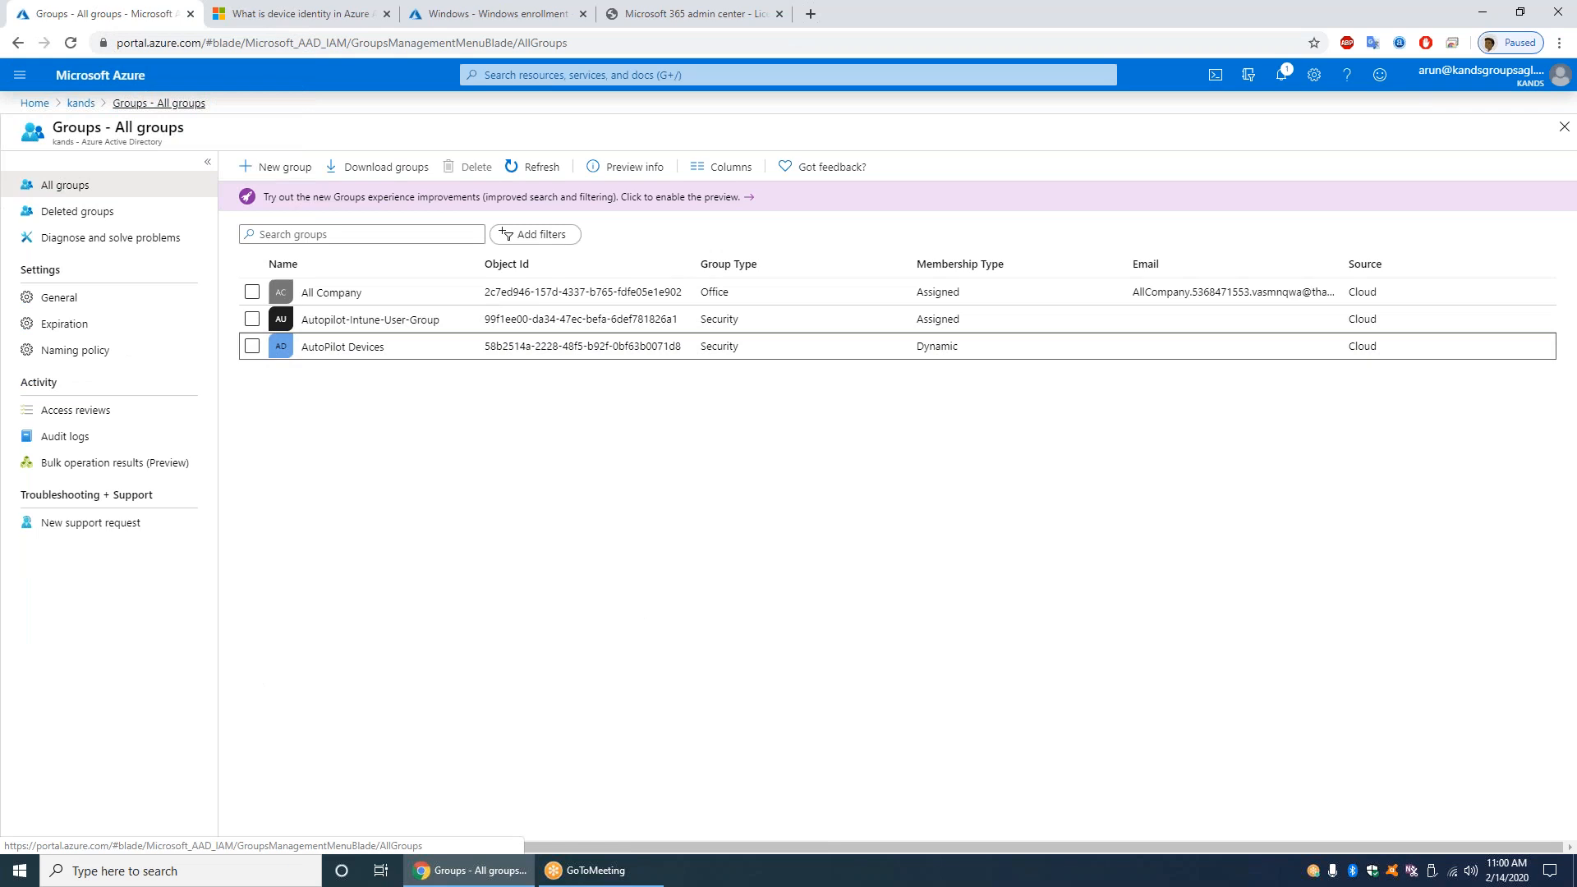
Start a new security group and name it "Test Auto Pilot Devices".
left_click(308, 173)
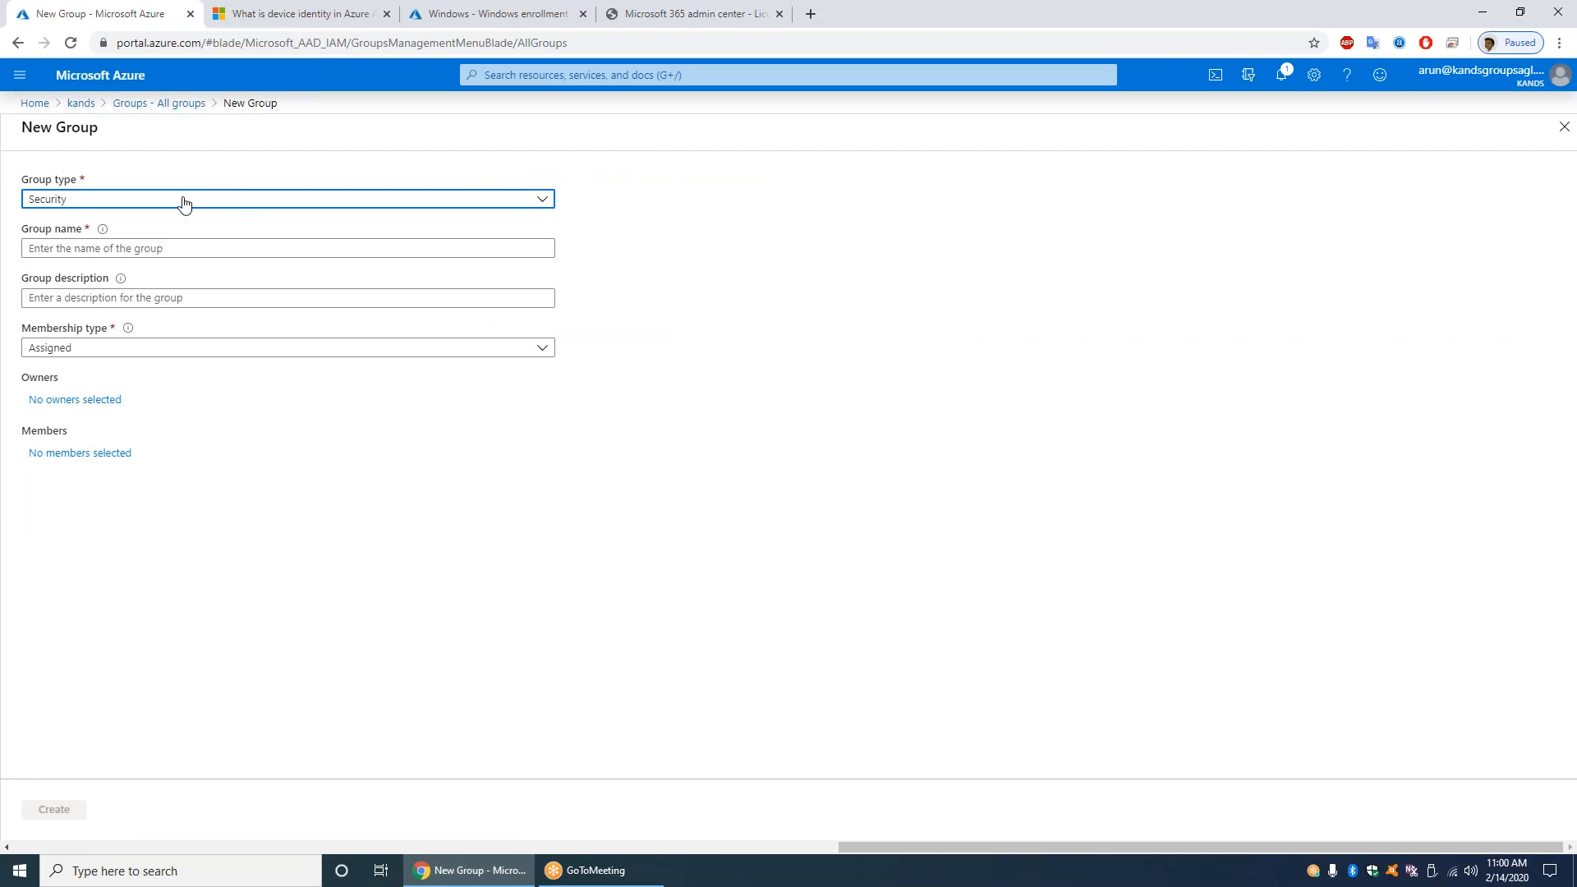
left_click(151, 249)
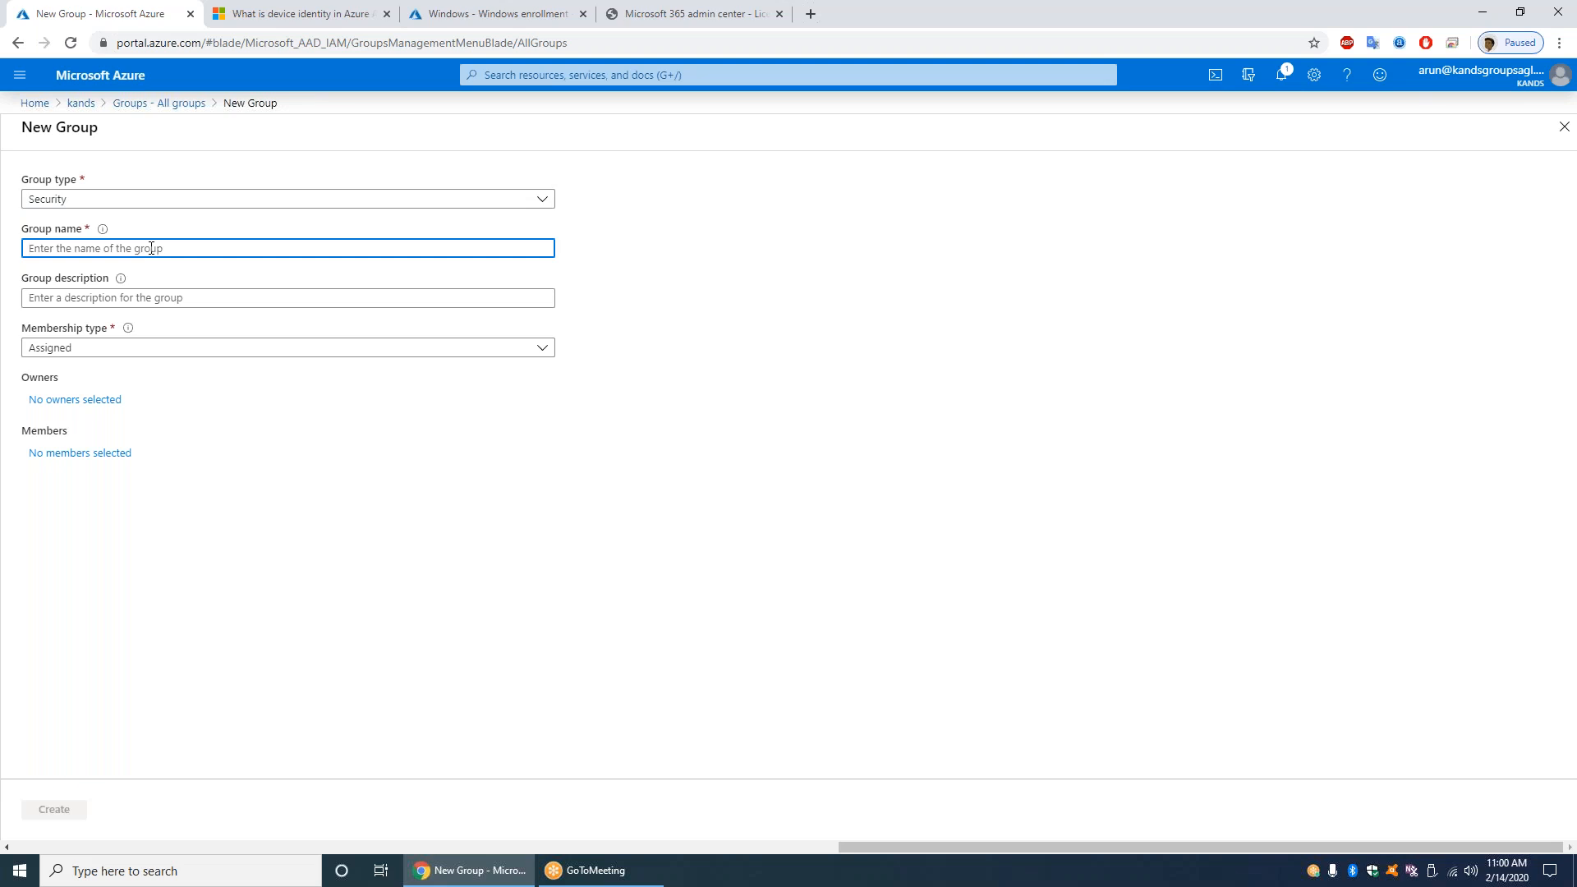
type("test au")
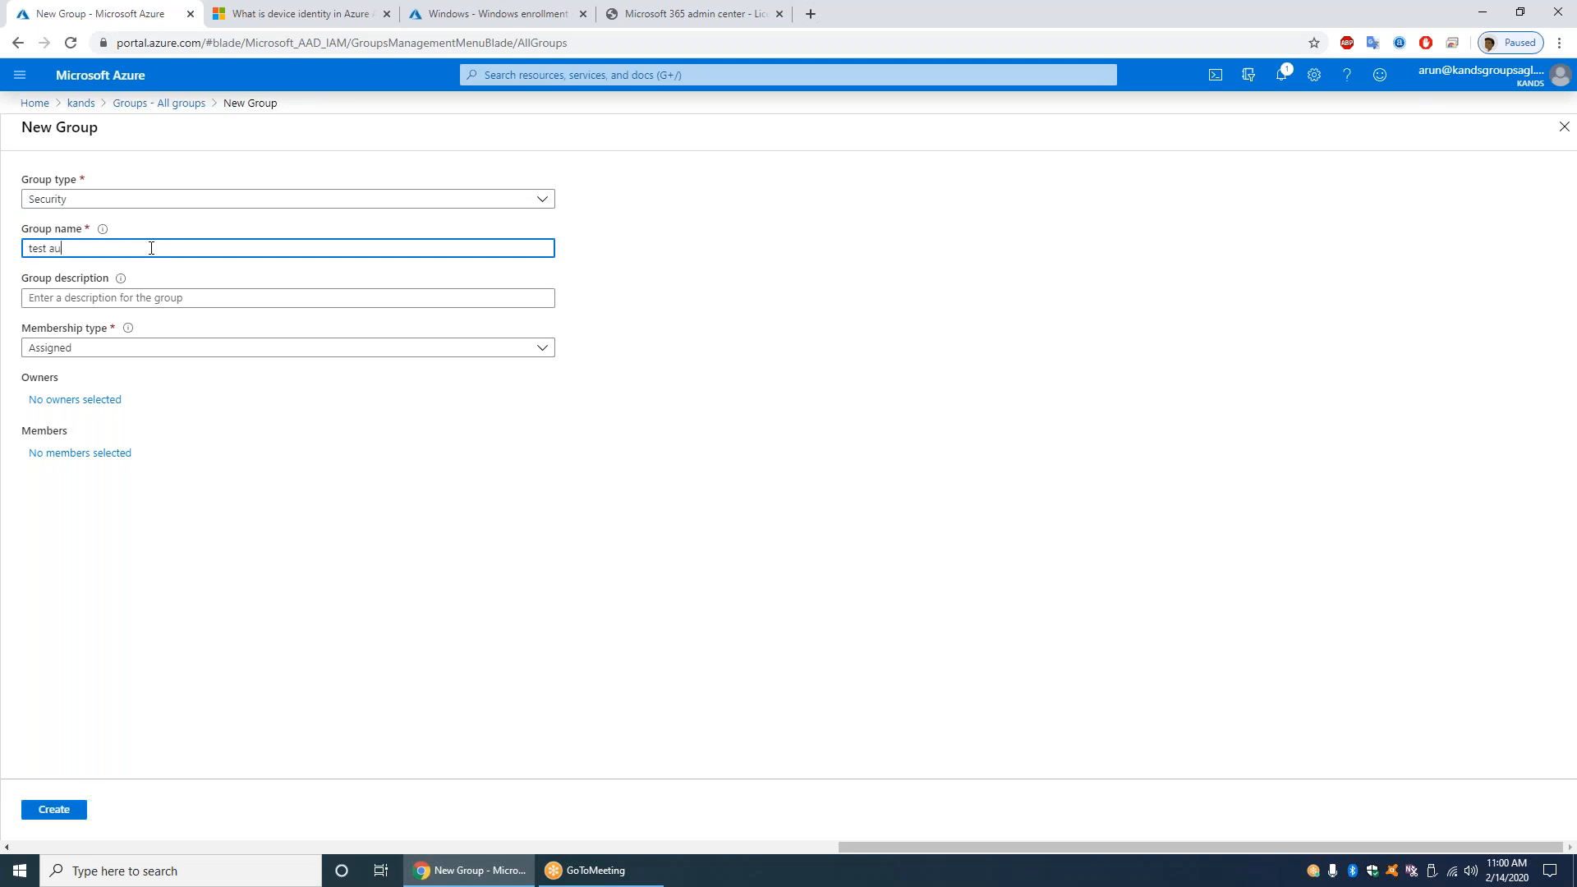
key("BackSpace")
key("BackSpace")
key("BackSpace")
key("BackSpace")
key("BackSpace")
key("BackSpace")
key("BackSpace")
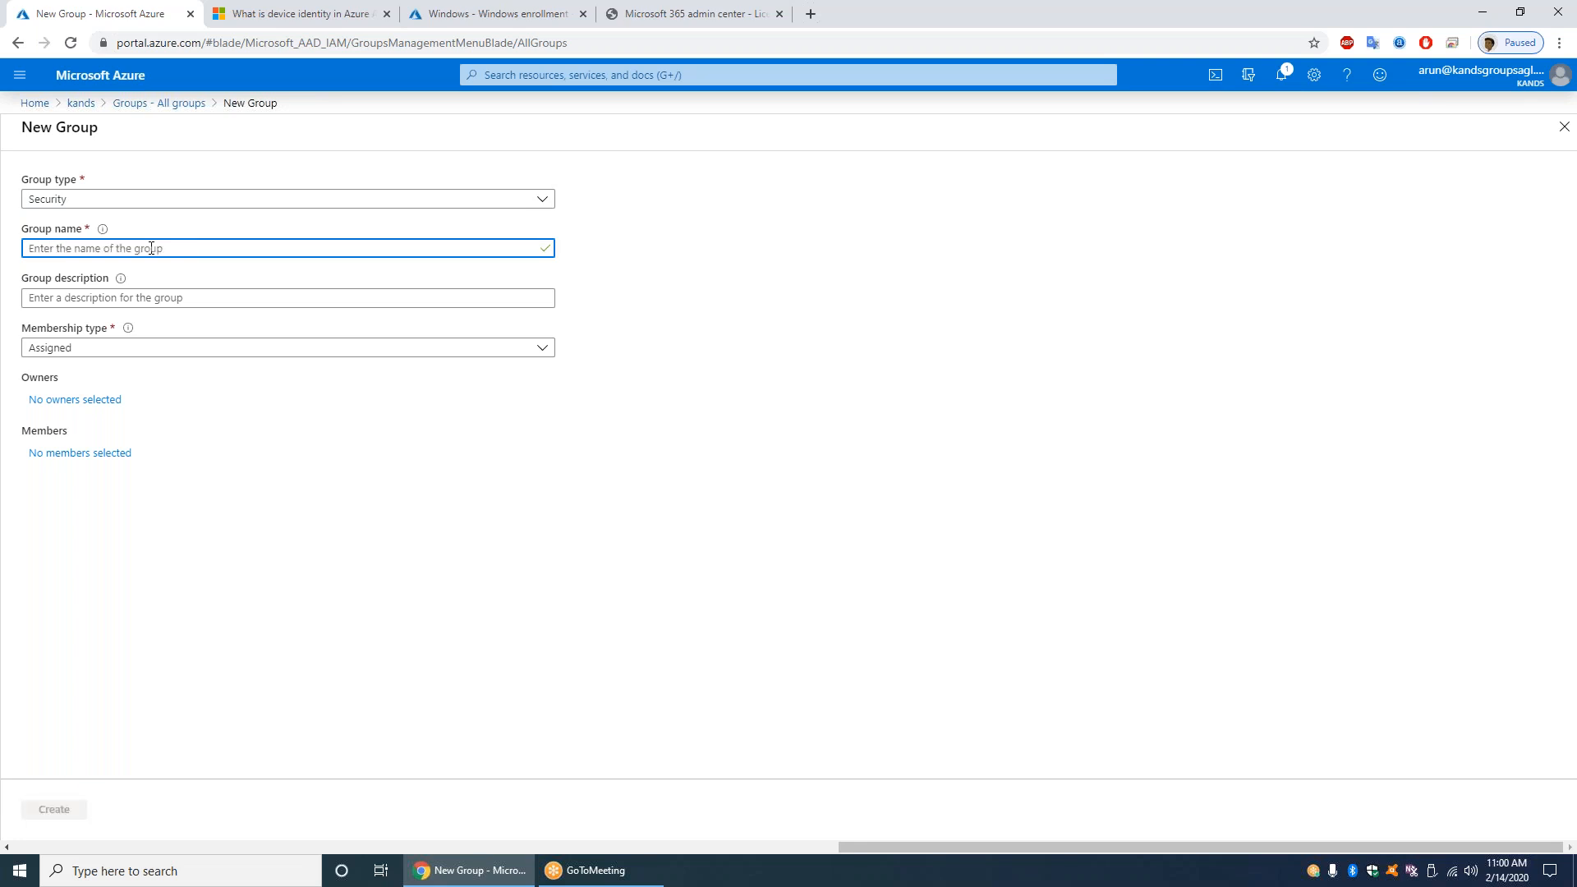
type("Test A")
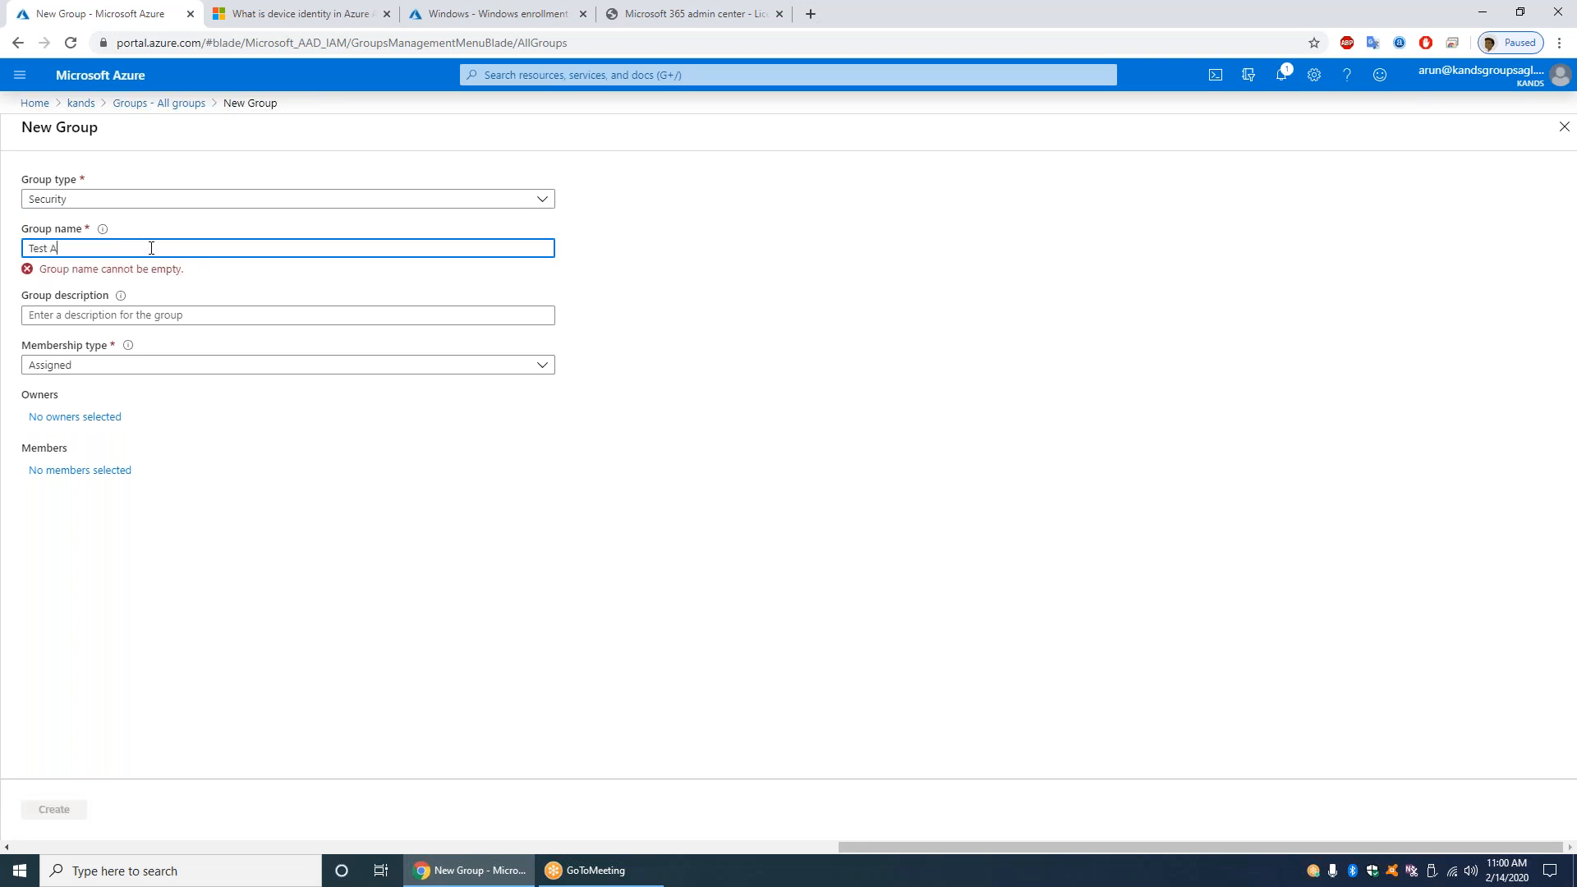
type("uto Pilot Devices")
key("Tab")
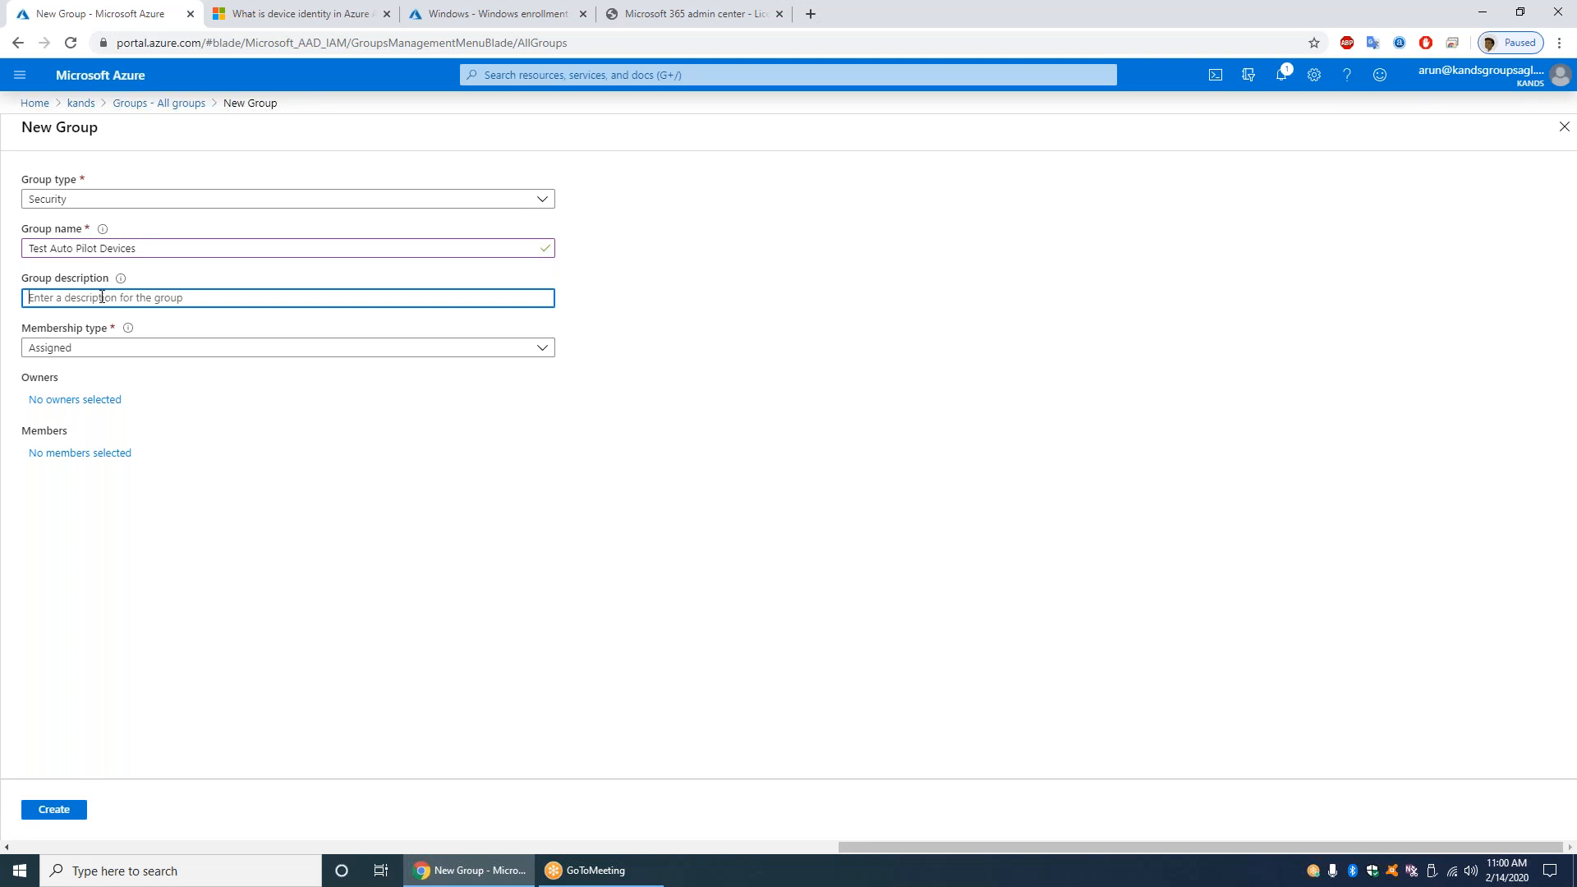
Set the new group's membership type to Dynamic Device and open its dynamic query.
left_click(175, 350)
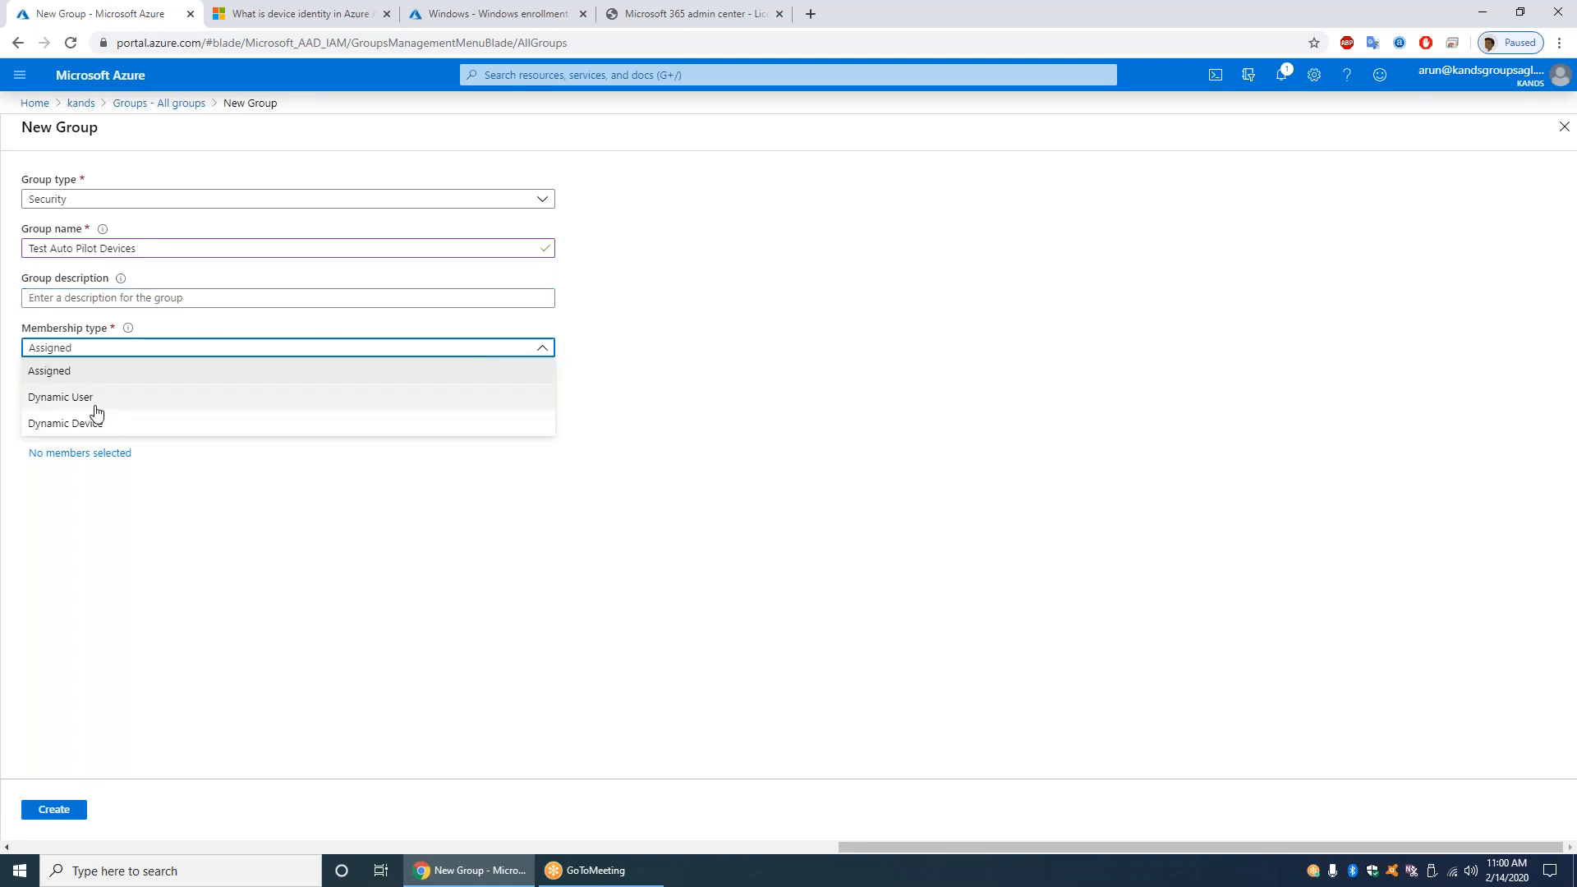
left_click(116, 425)
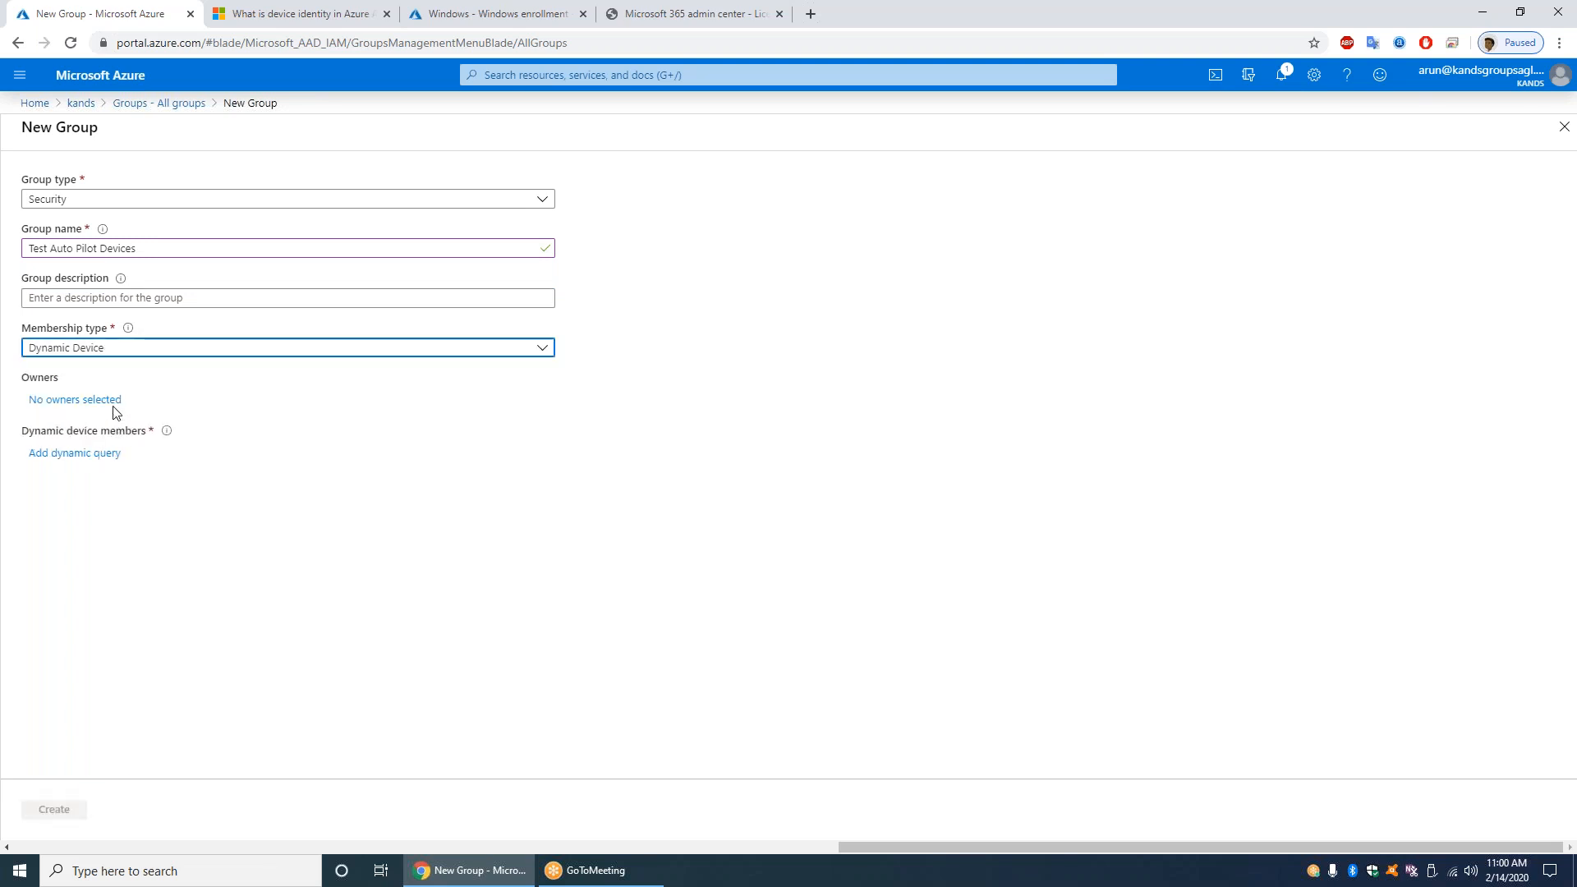
left_click(82, 457)
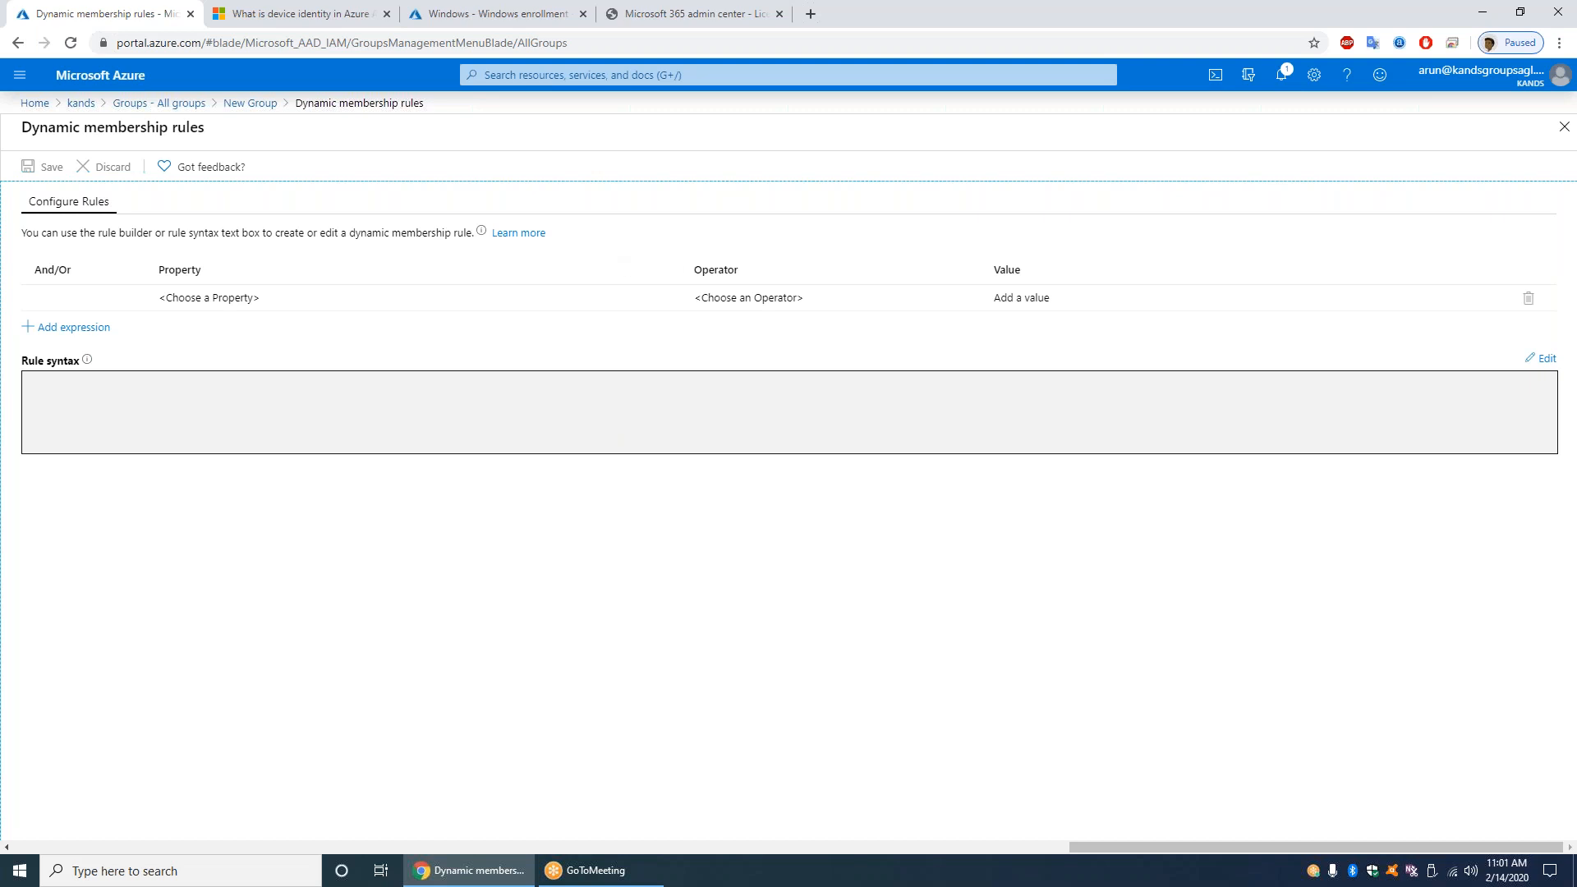
Add another expression to the dynamic membership rule and check its And/Or and property choices.
left_click(72, 329)
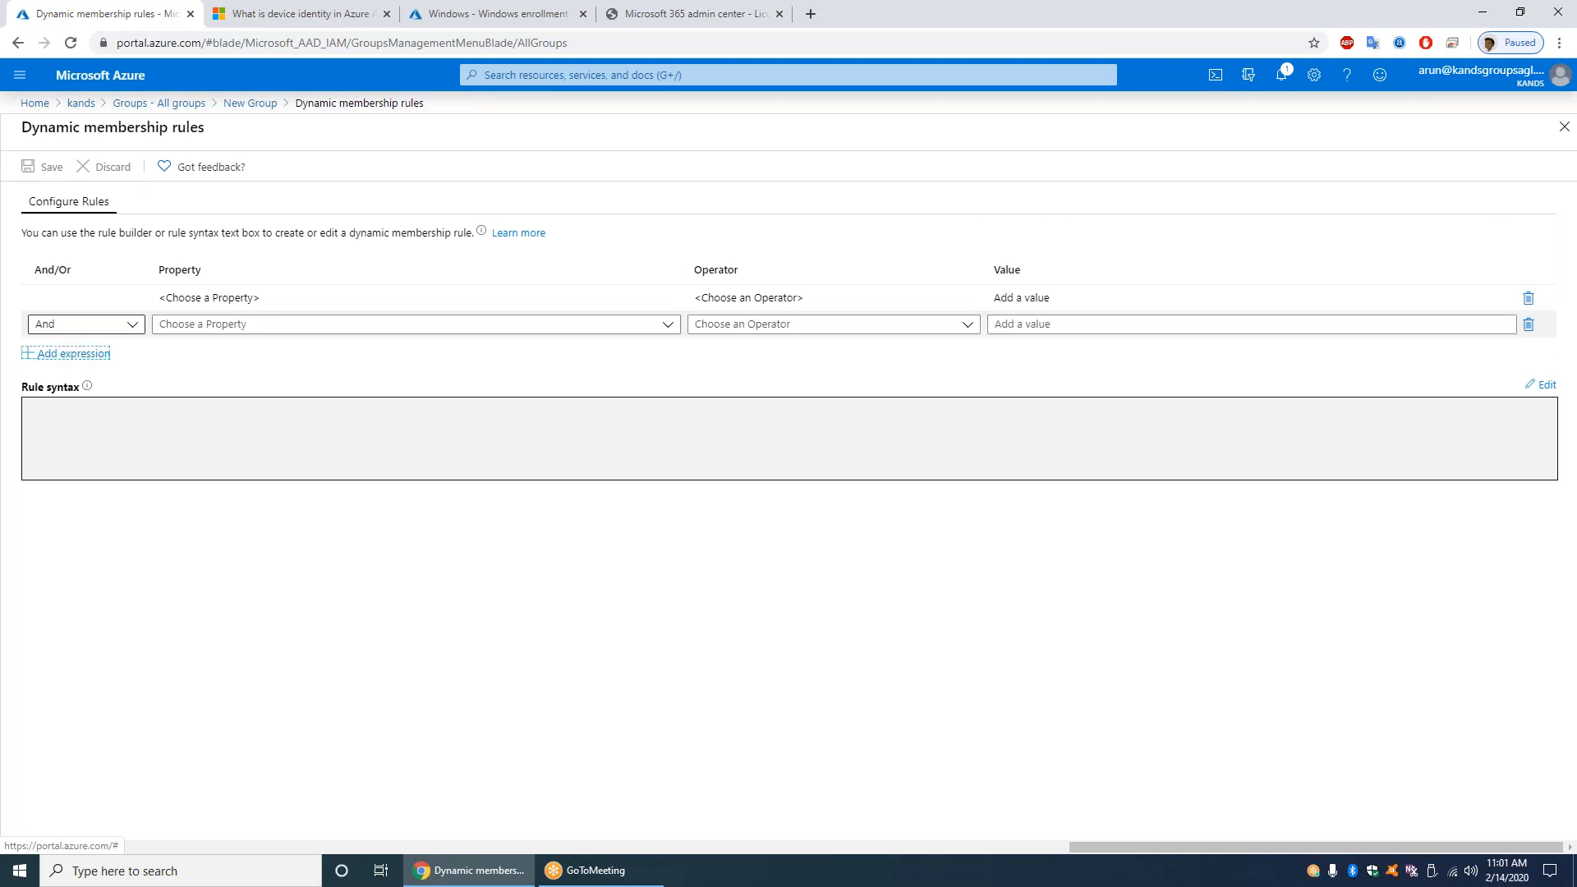
left_click(115, 325)
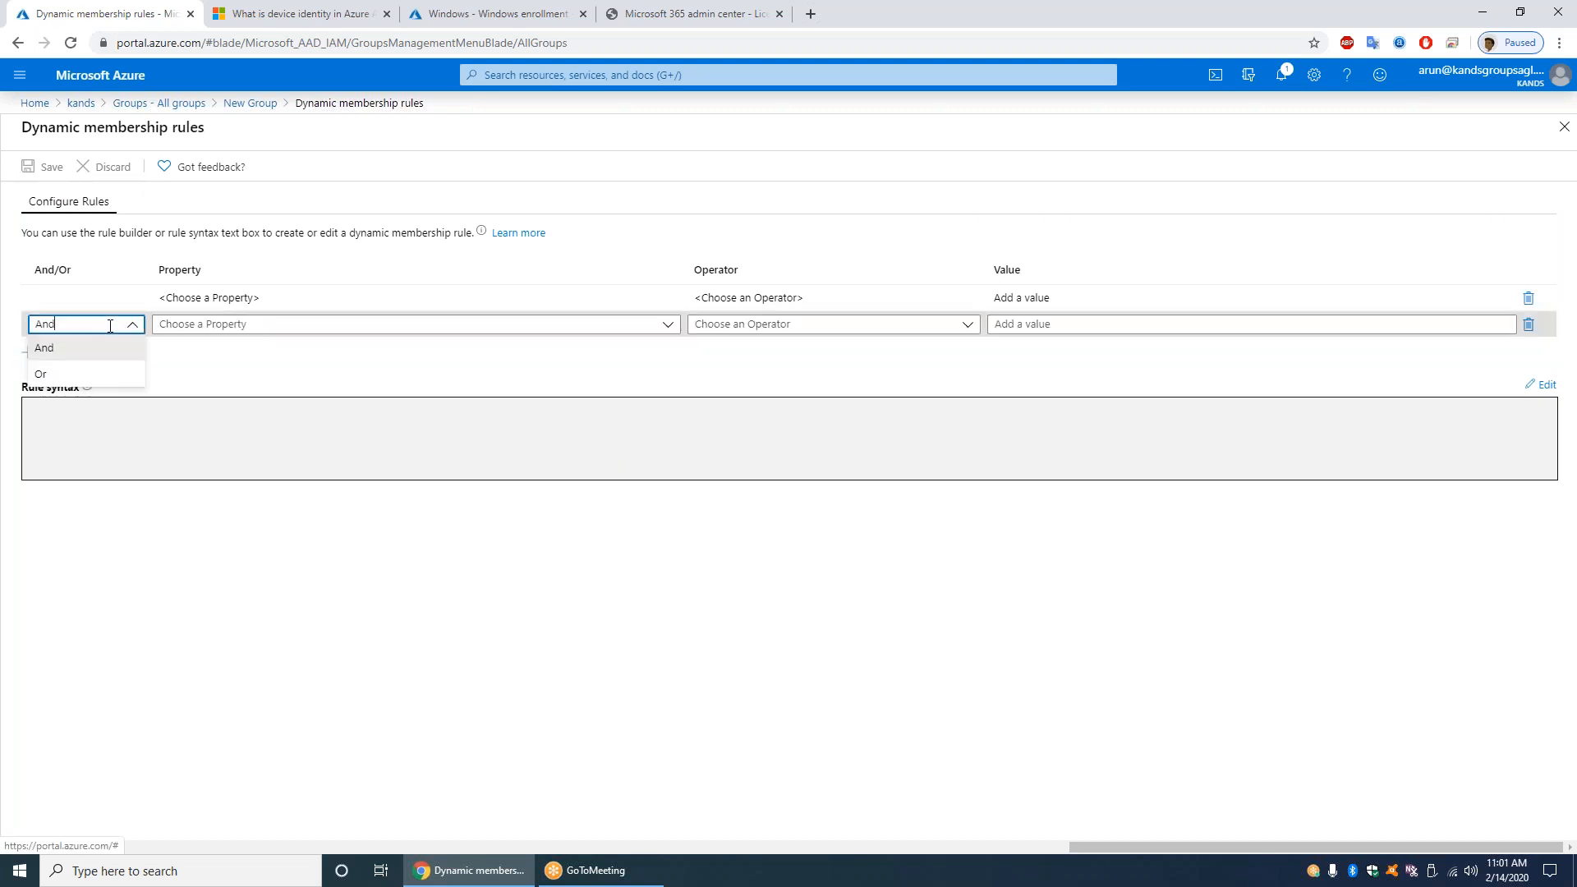
left_click(250, 324)
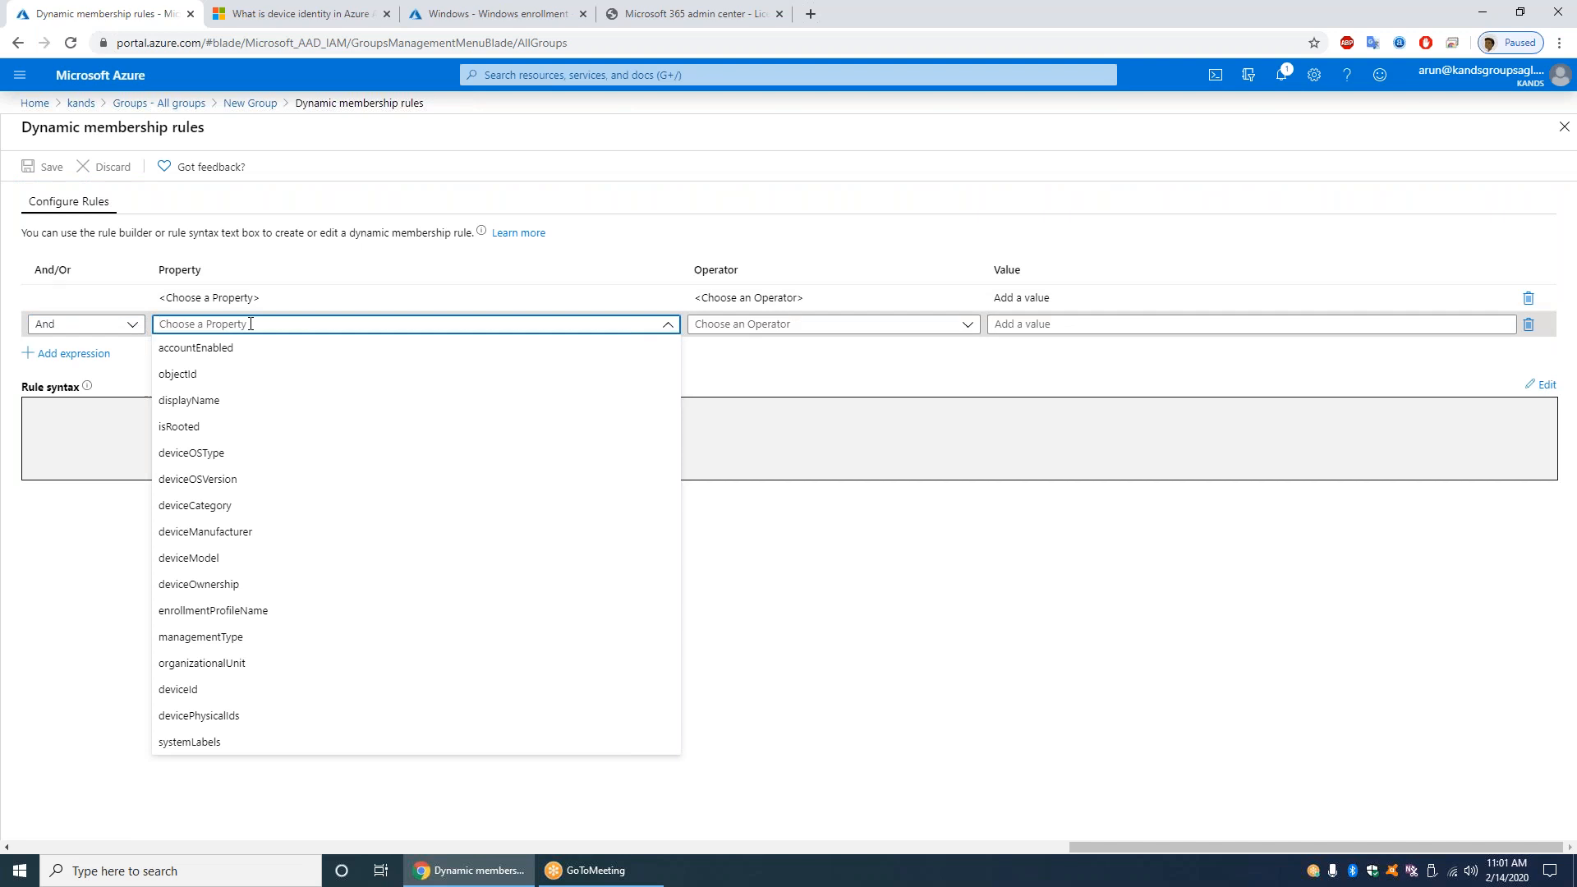
left_click(873, 409)
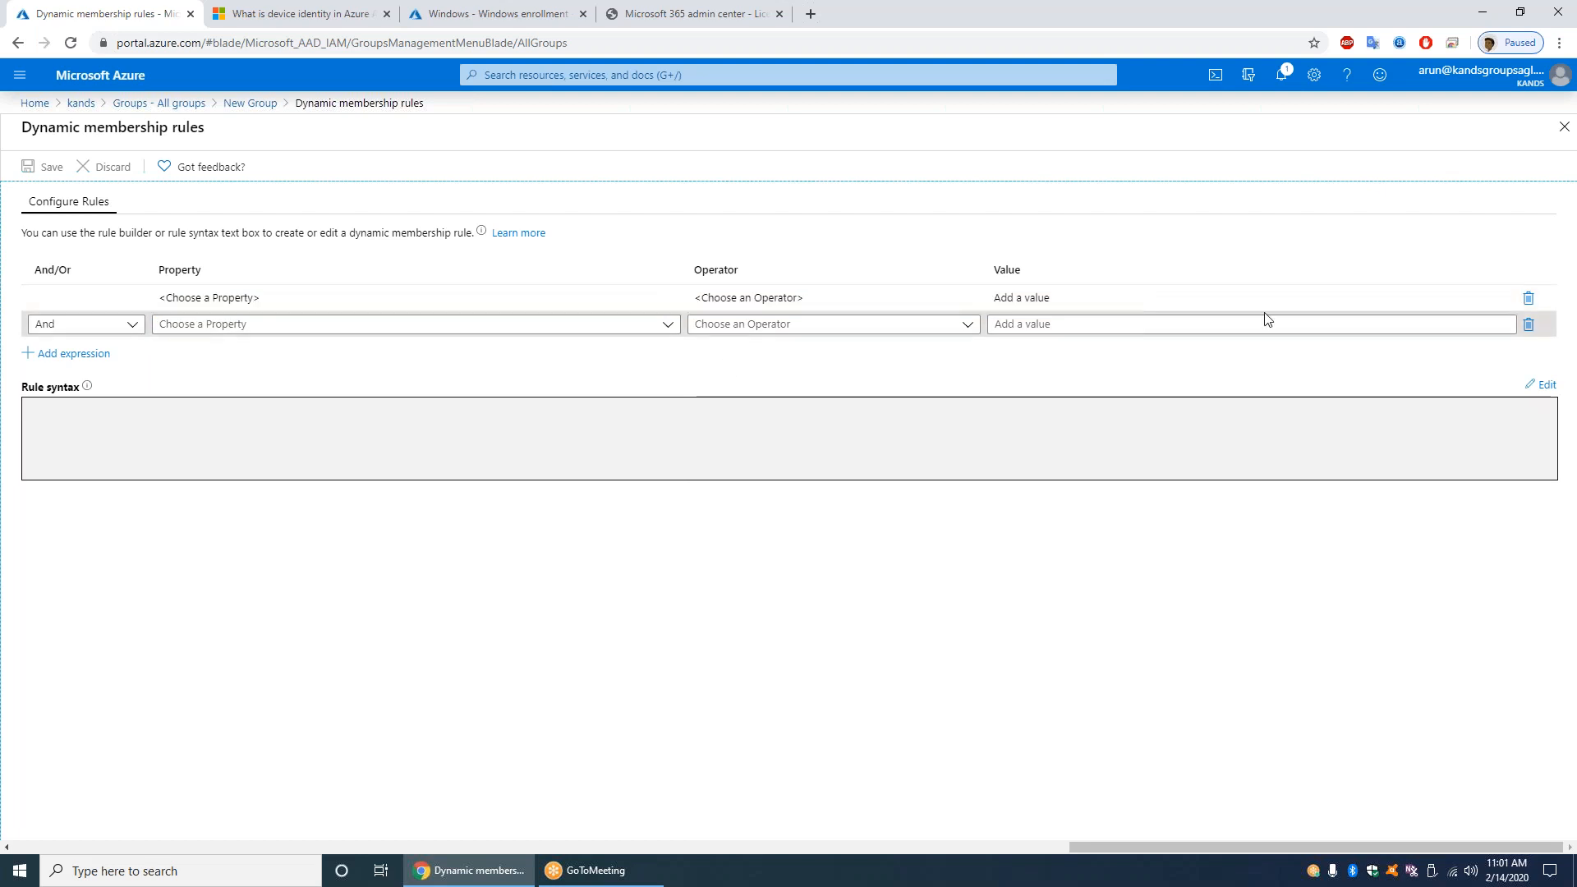
Try editing the rule syntax directly, then discard the edit and abandon the new group, returning to the groups list.
left_click(1547, 385)
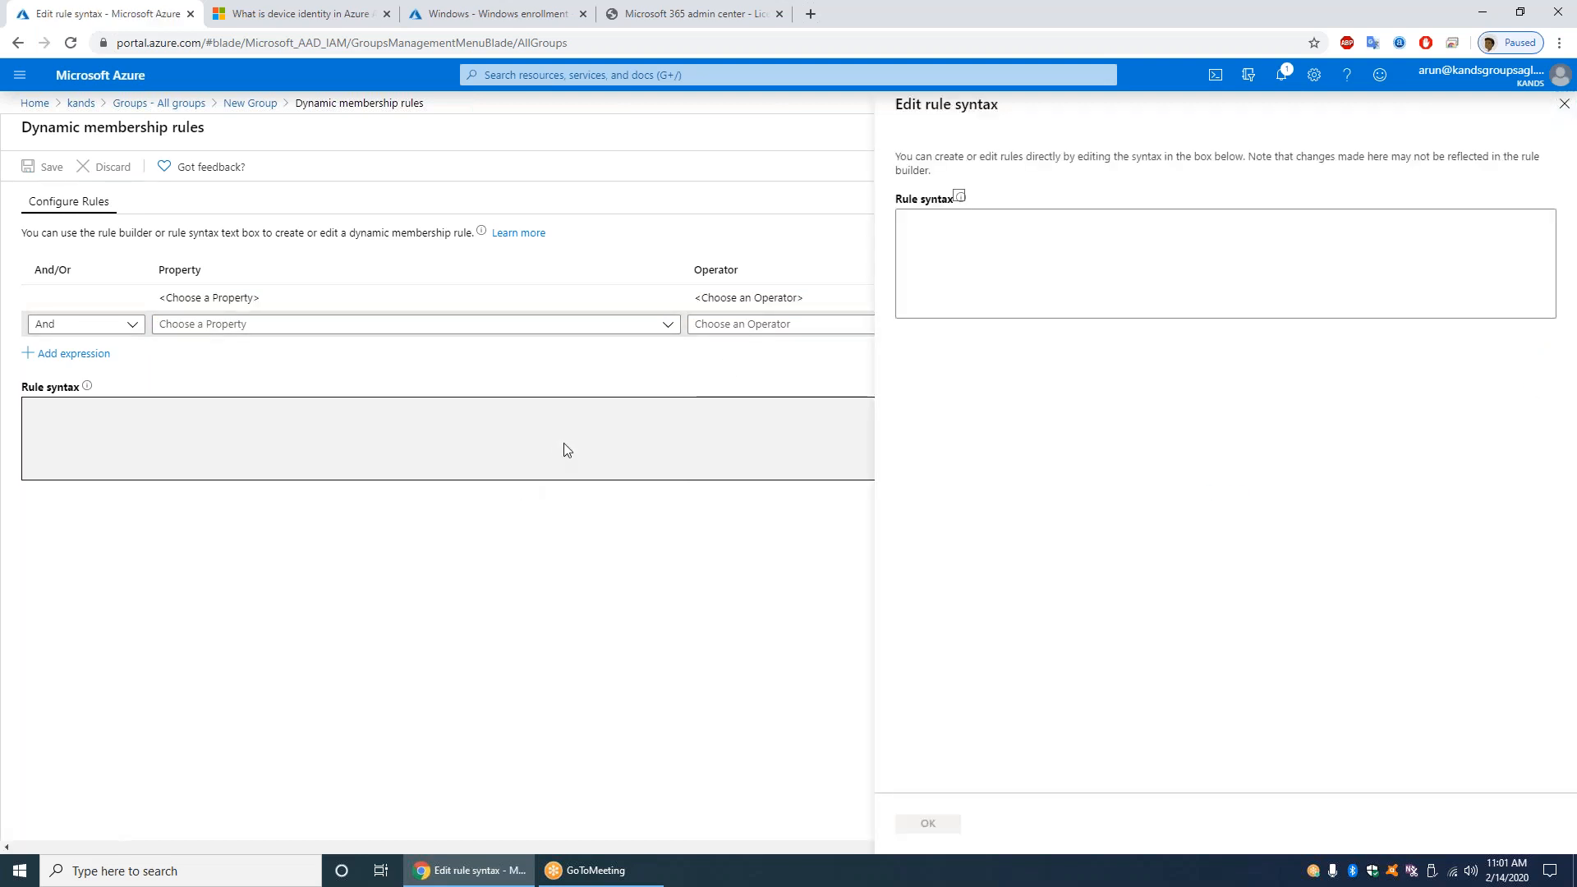
left_click(1091, 217)
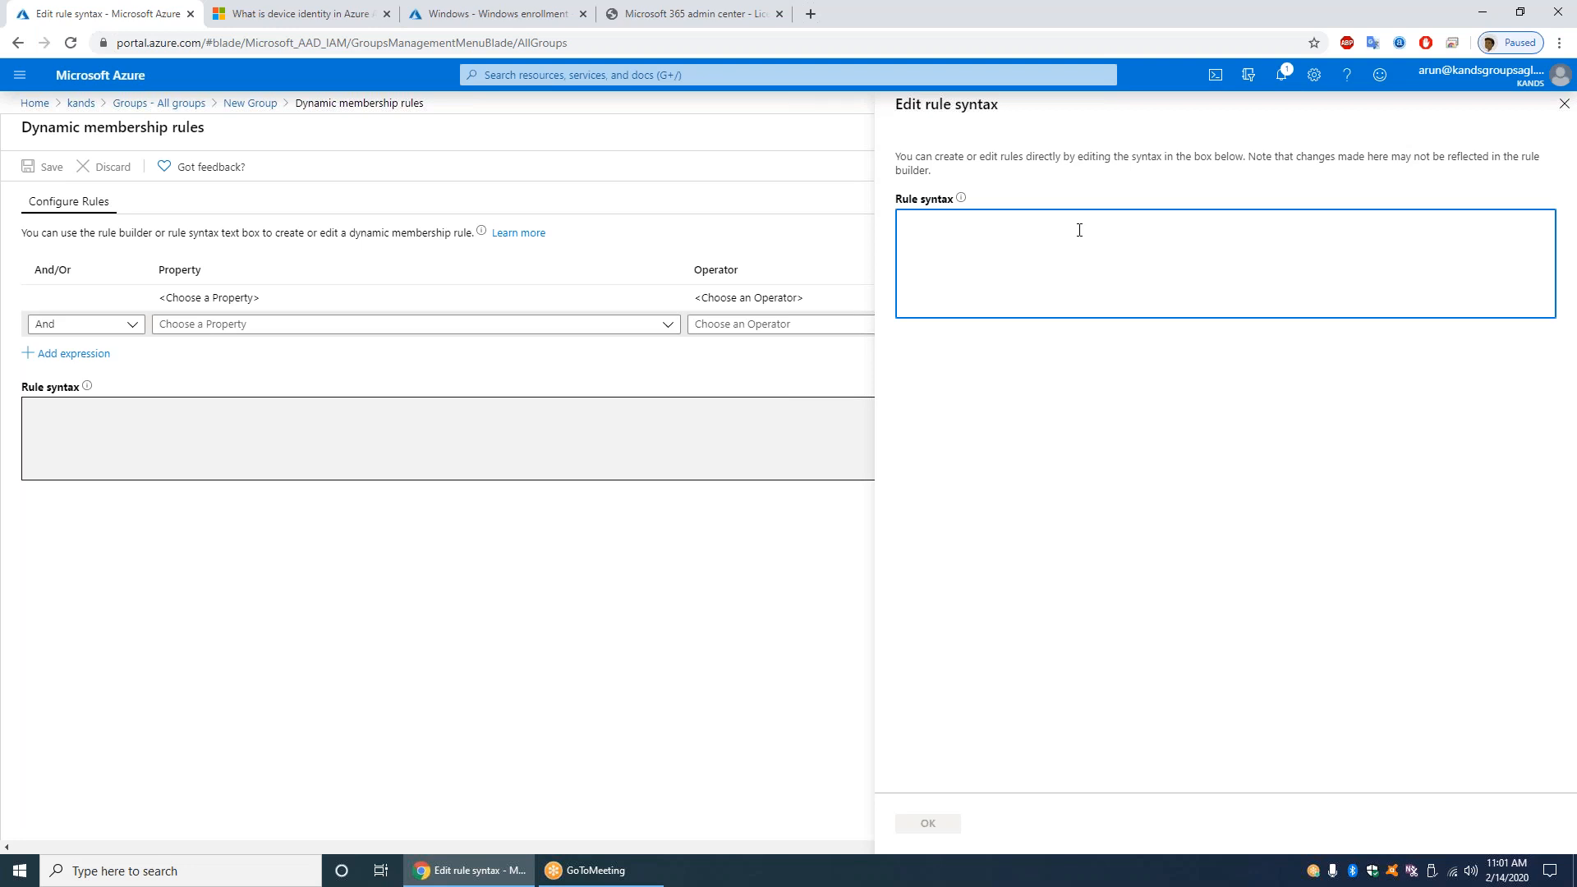
type("*")
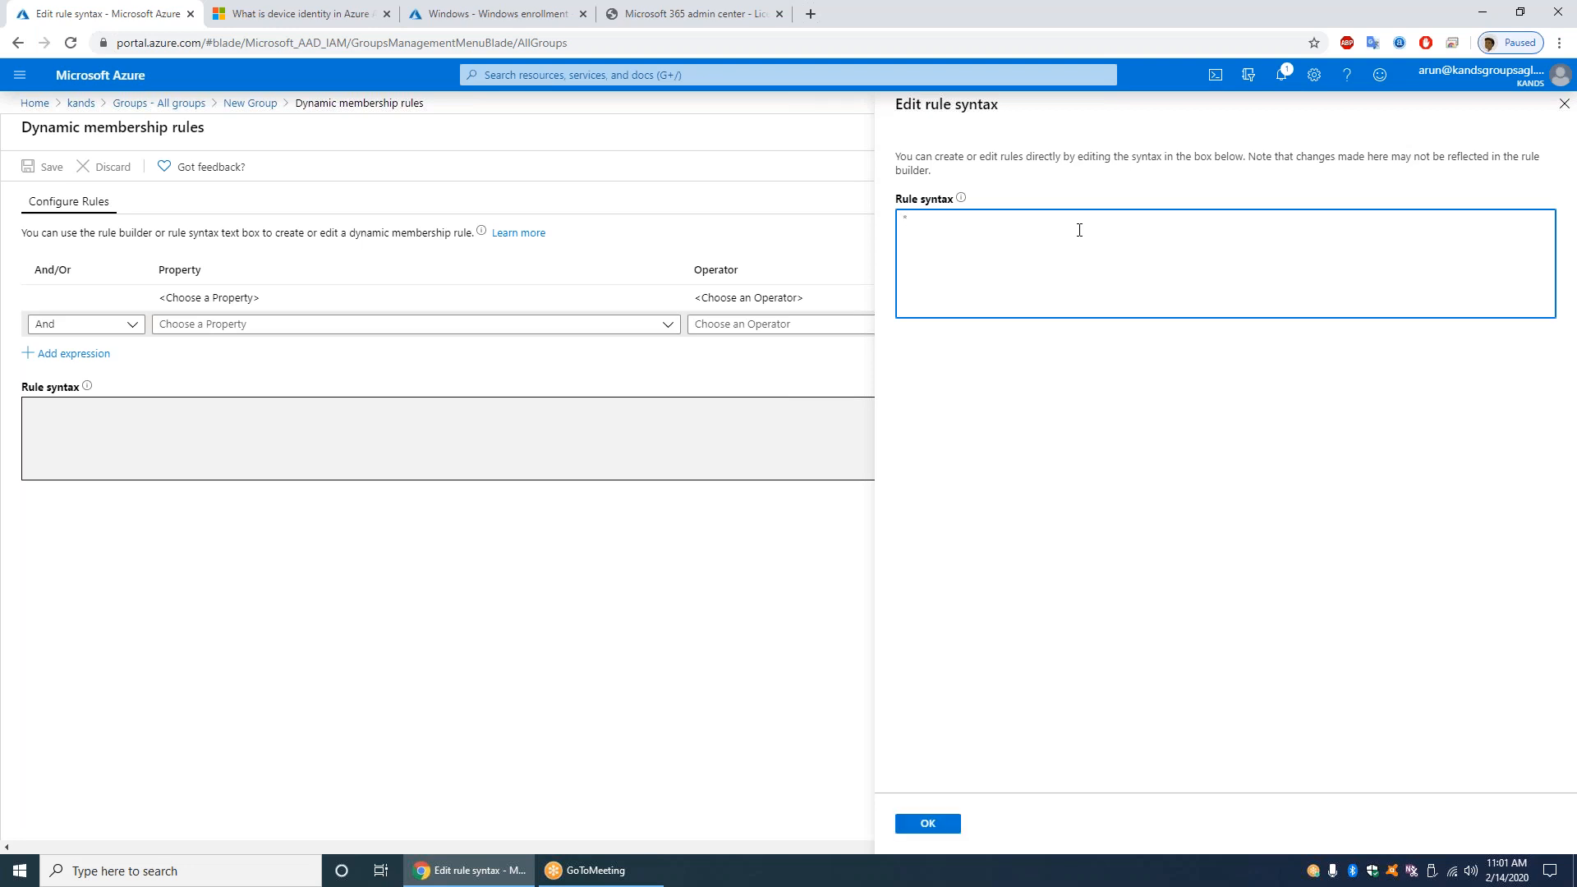
left_click(1564, 104)
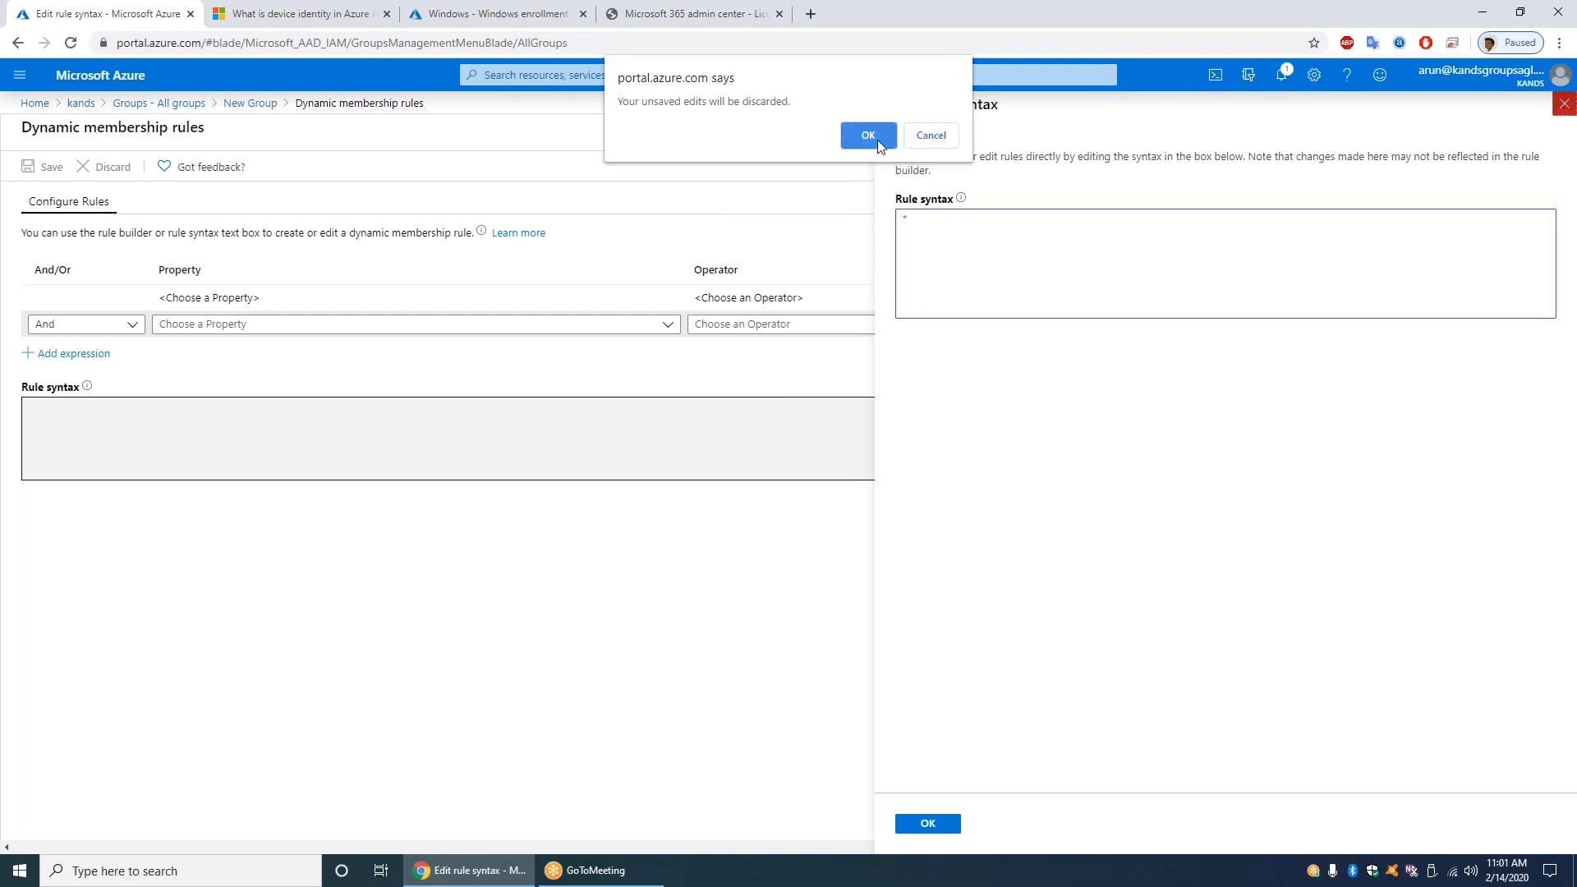
left_click(932, 135)
left_click(1565, 104)
left_click(872, 136)
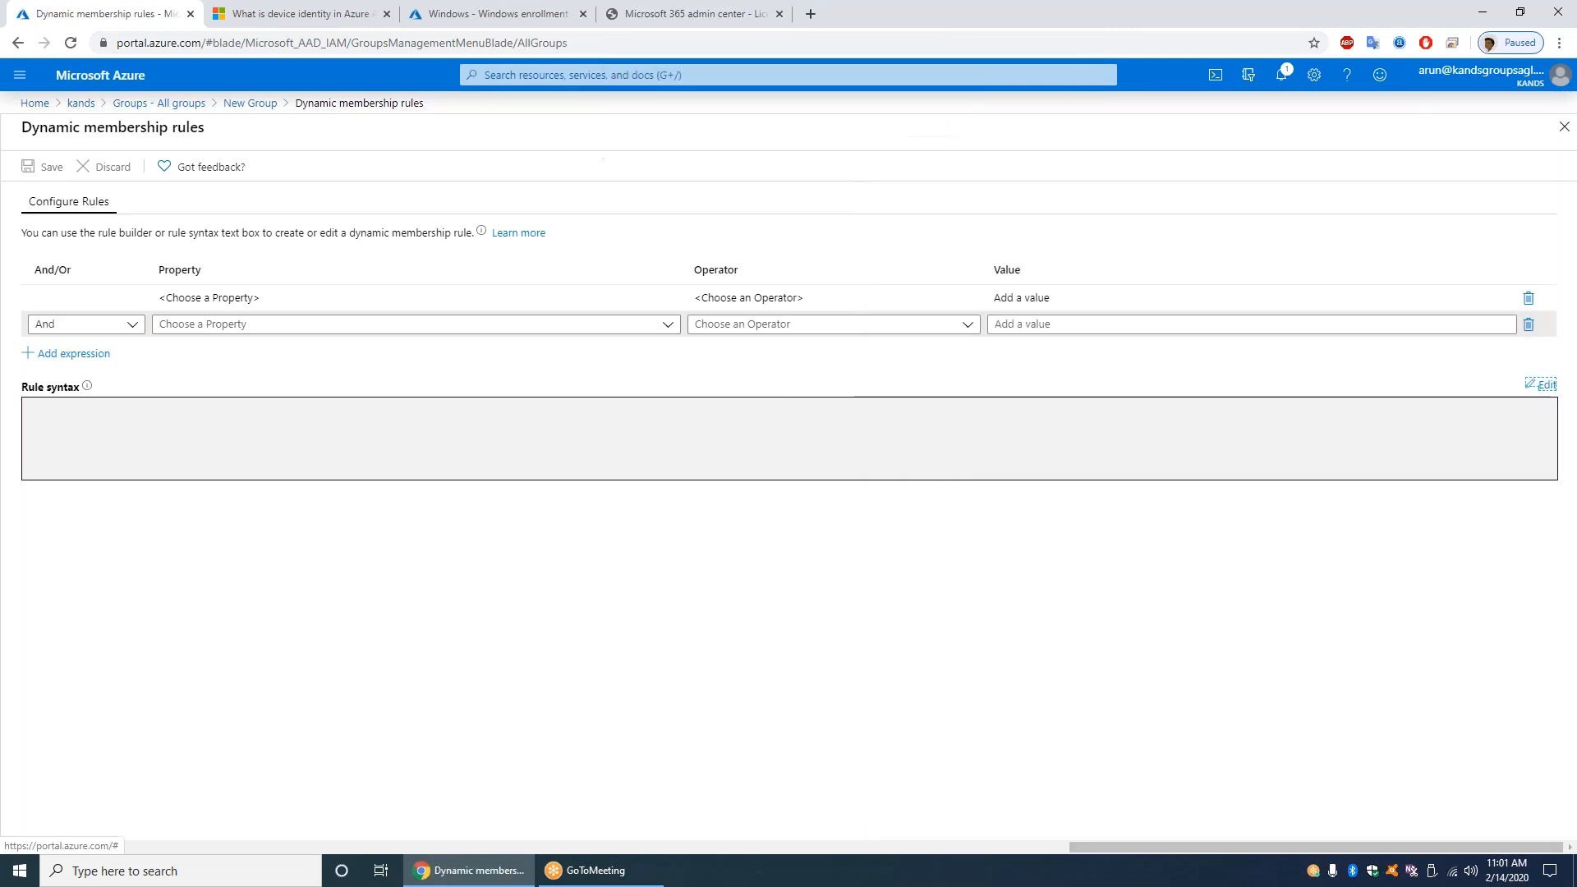
left_click(138, 100)
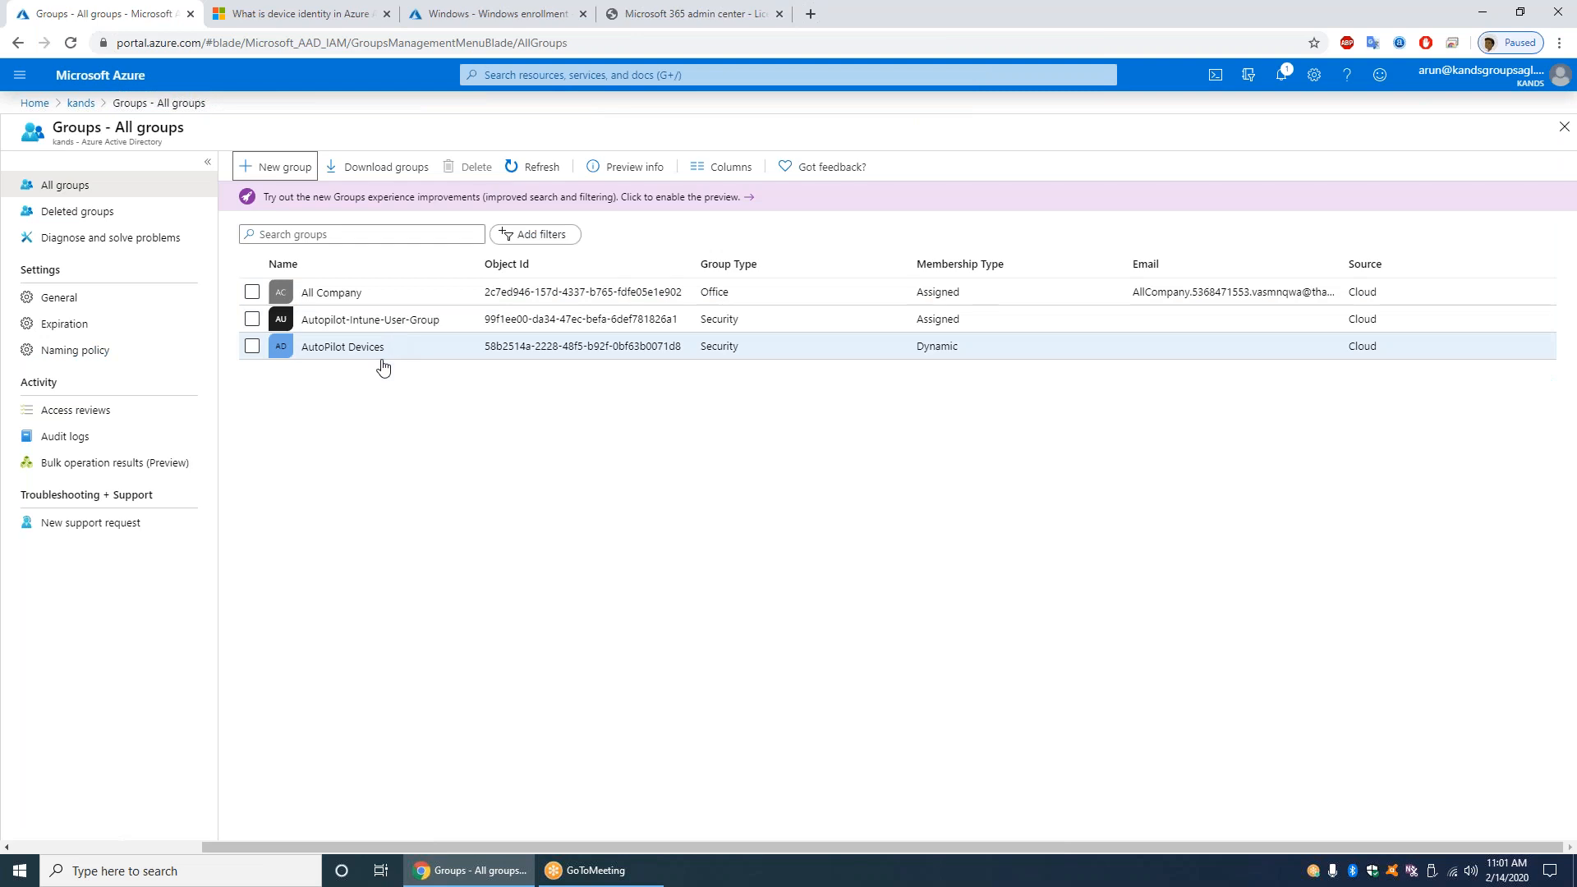
Review the AutoPilot Devices group's properties, members and dynamic membership rule, highlighting the full rule syntax.
left_click(358, 358)
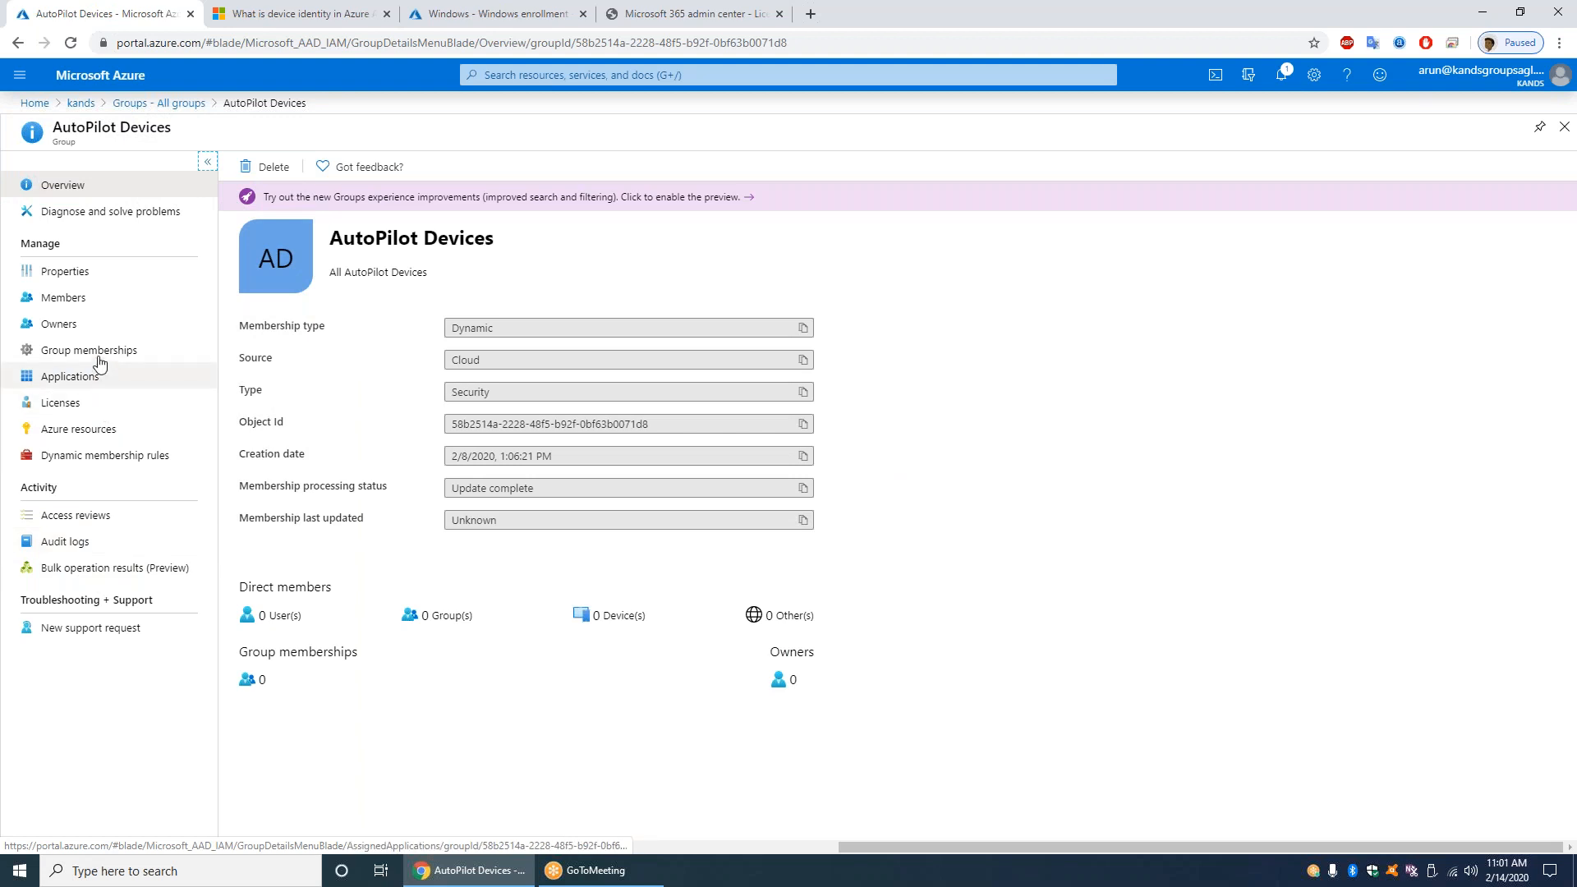
left_click(82, 273)
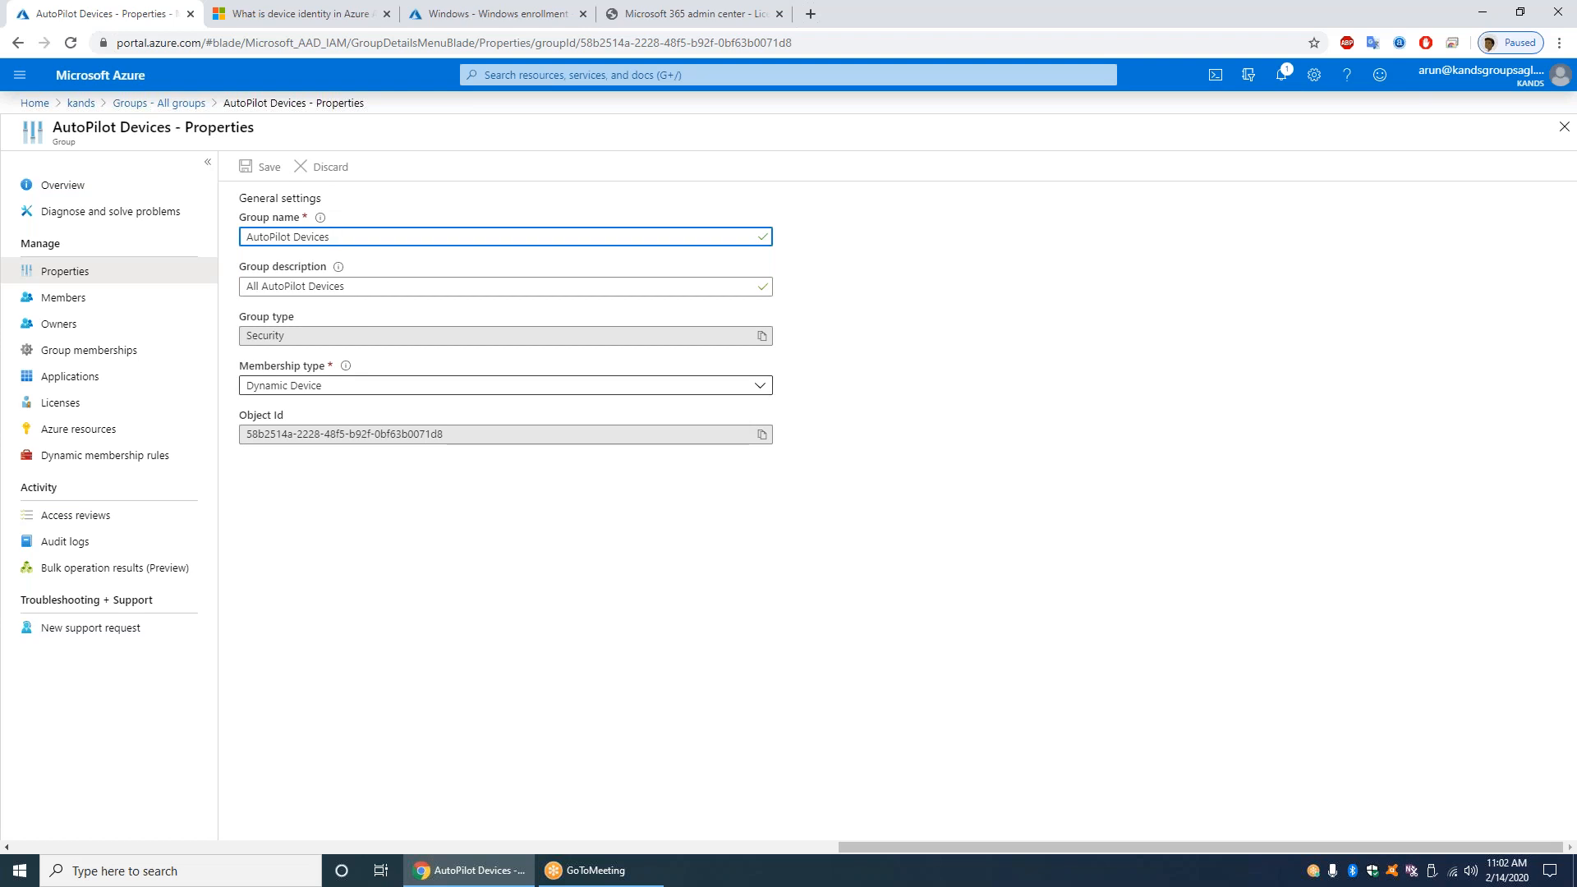
left_click(114, 306)
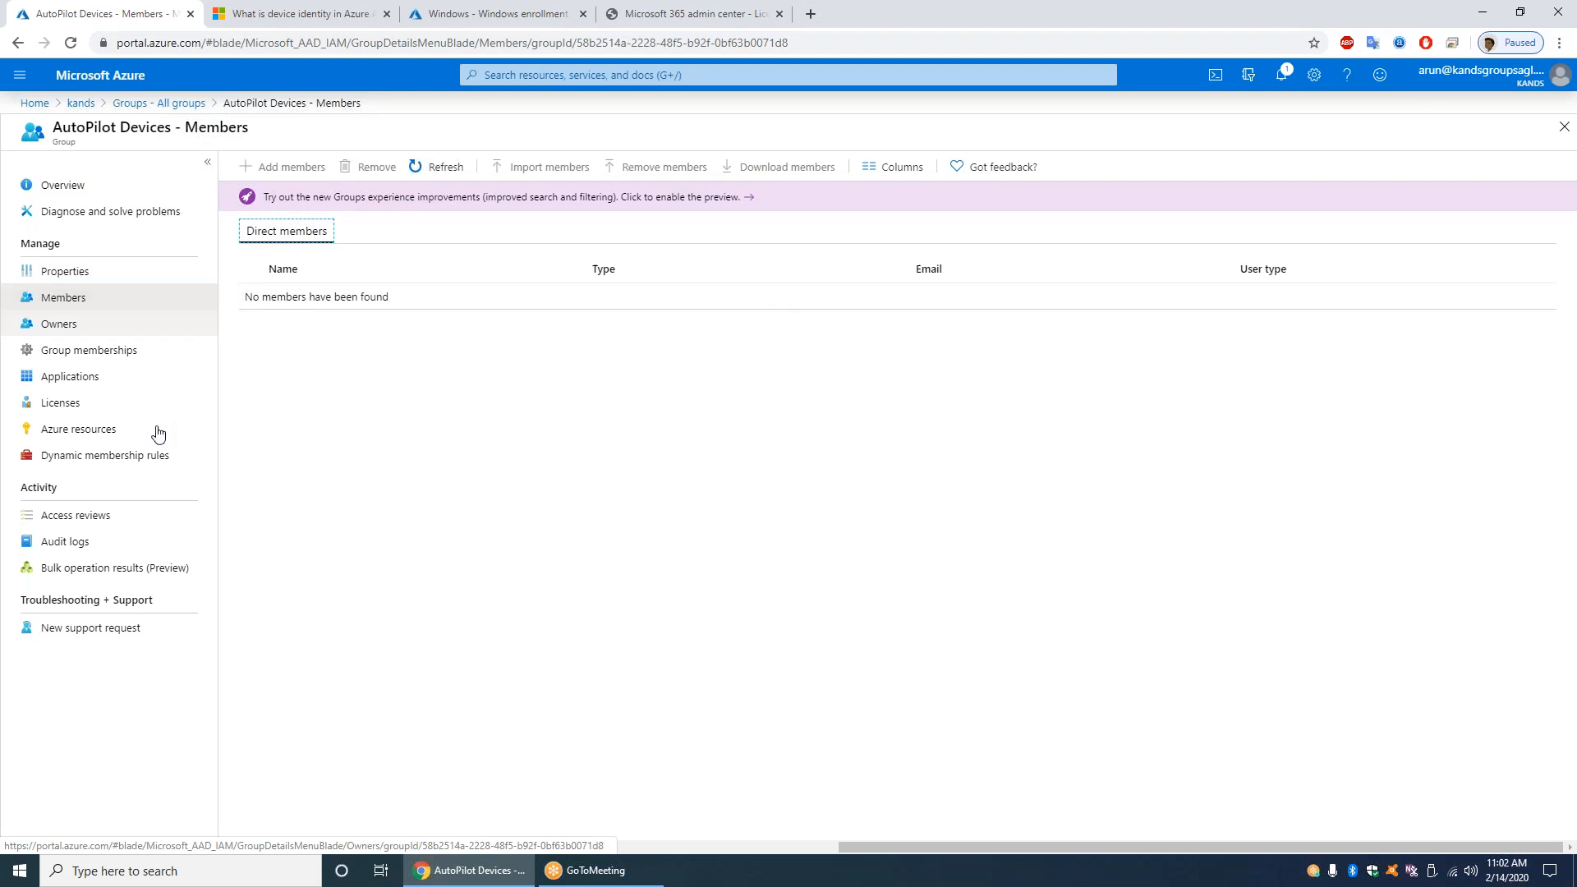
left_click(128, 462)
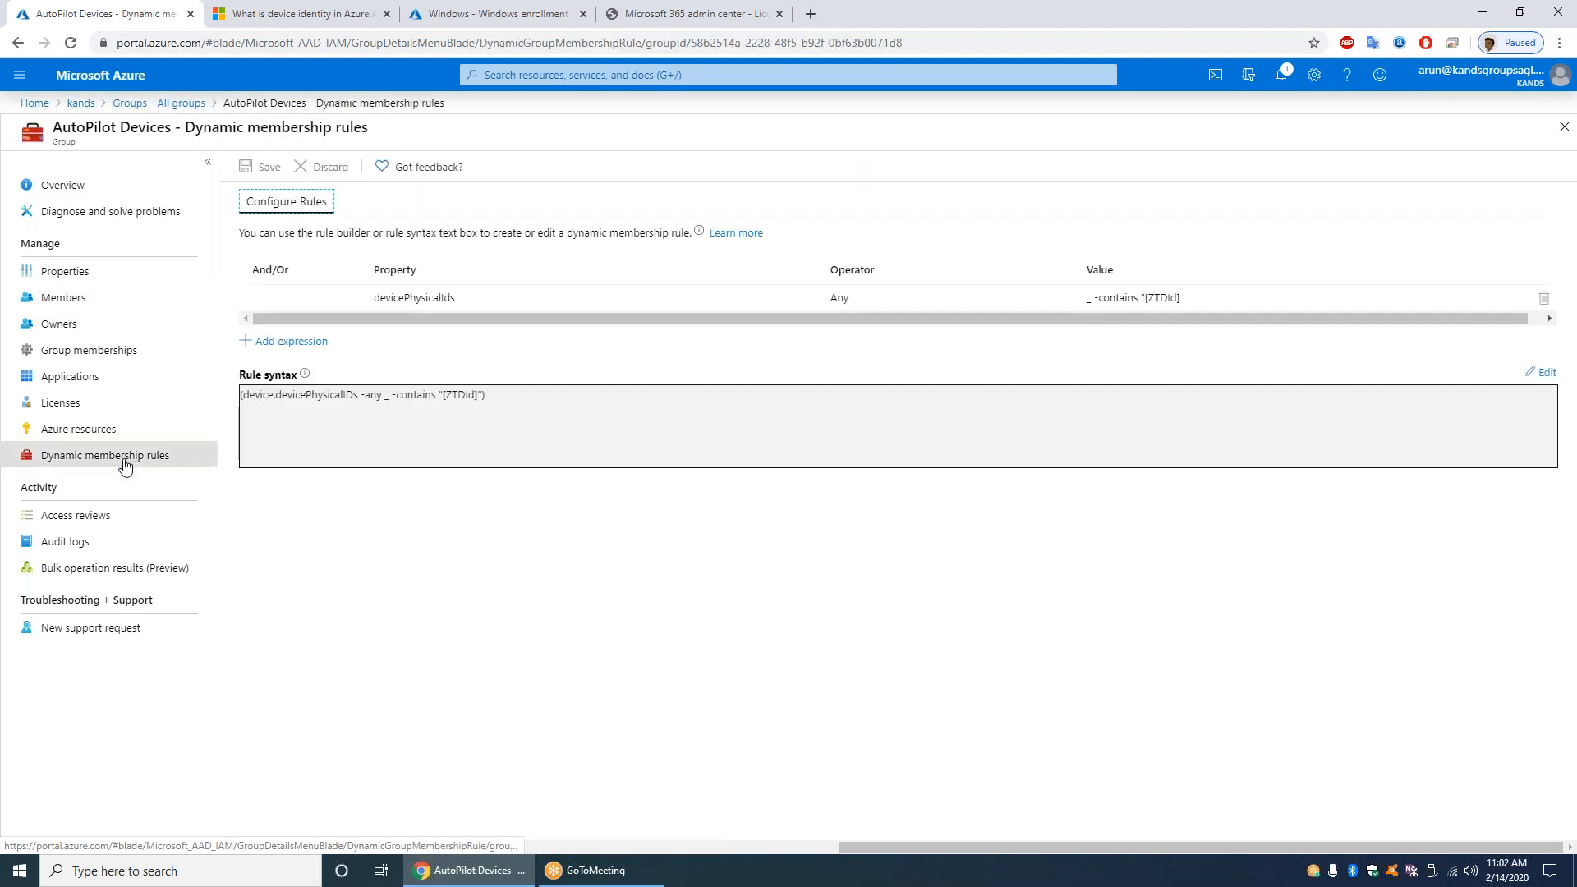
left_click_drag(526, 414, 231, 414)
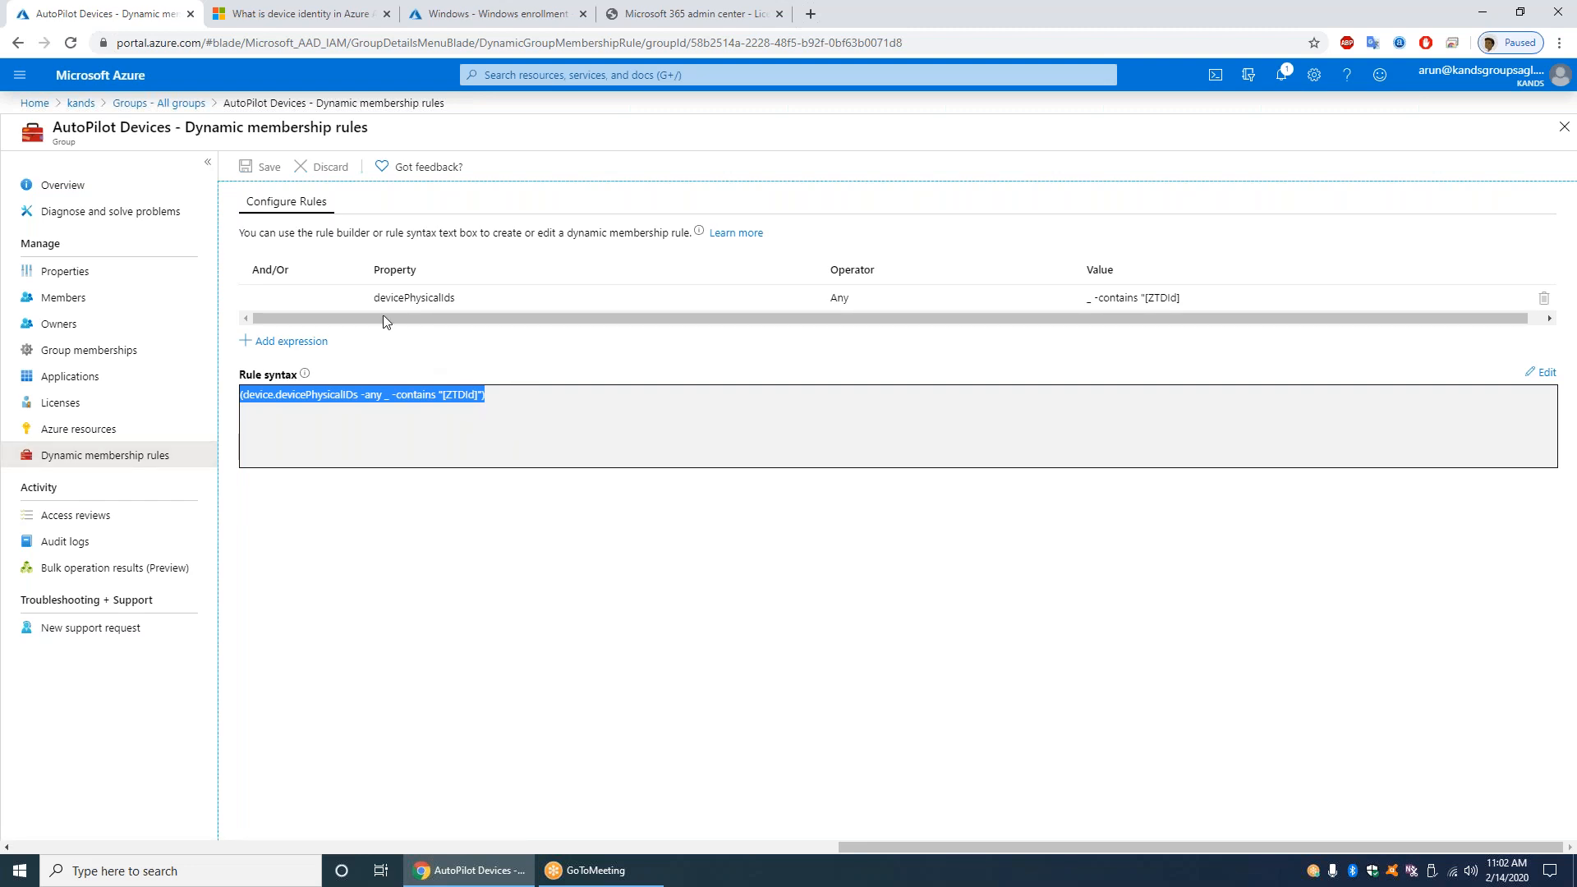
mouse_move(429, 298)
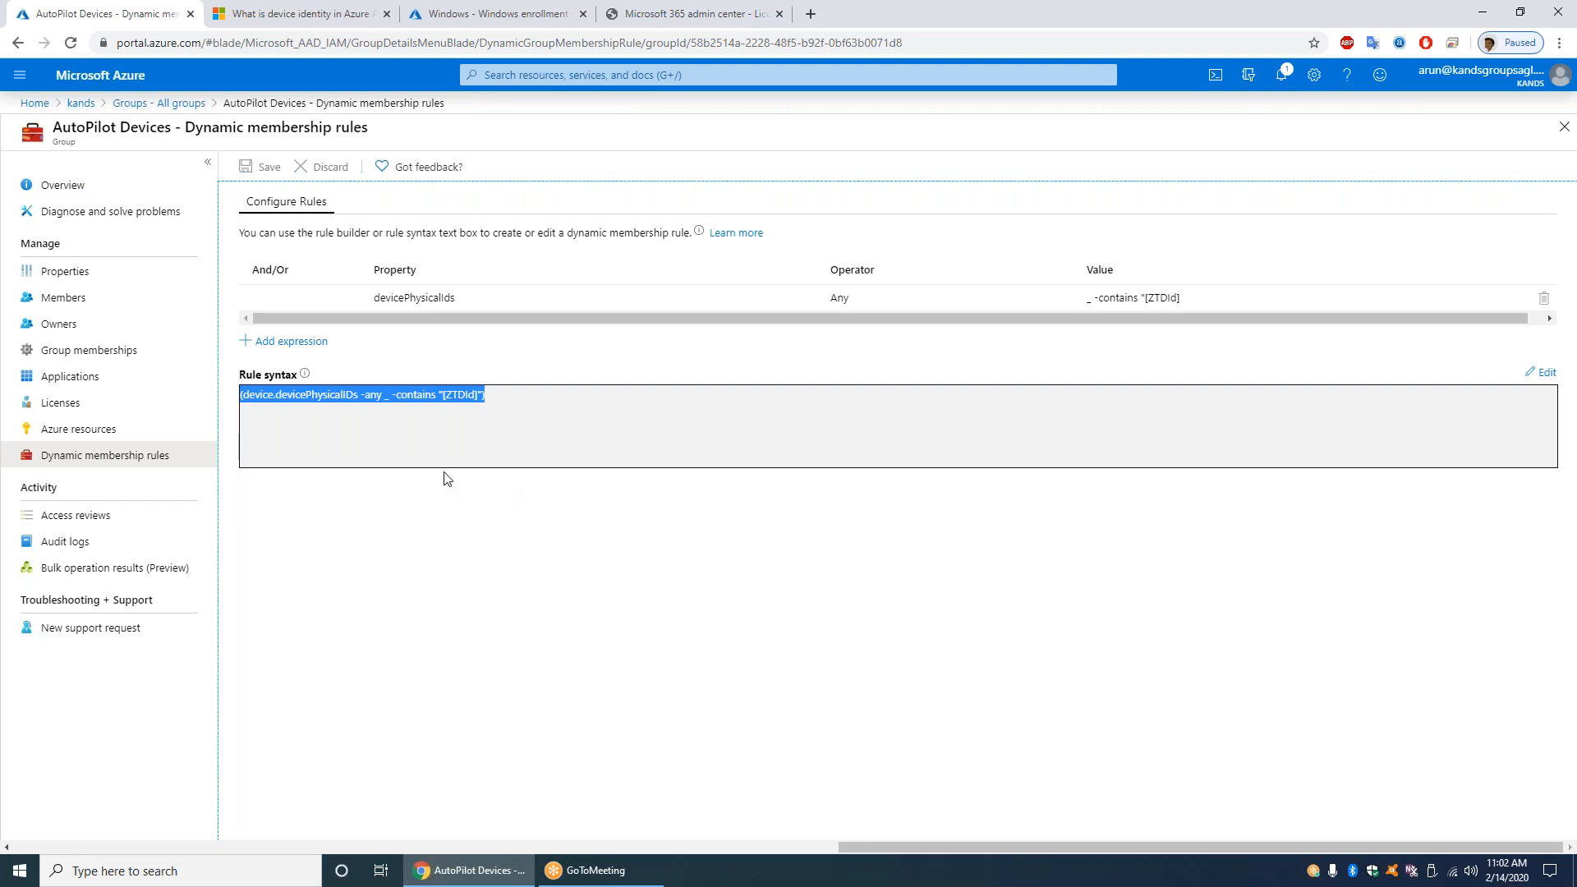
Return from the AutoPilot Devices group to the kands directory overview and look through its management options.
left_click(175, 104)
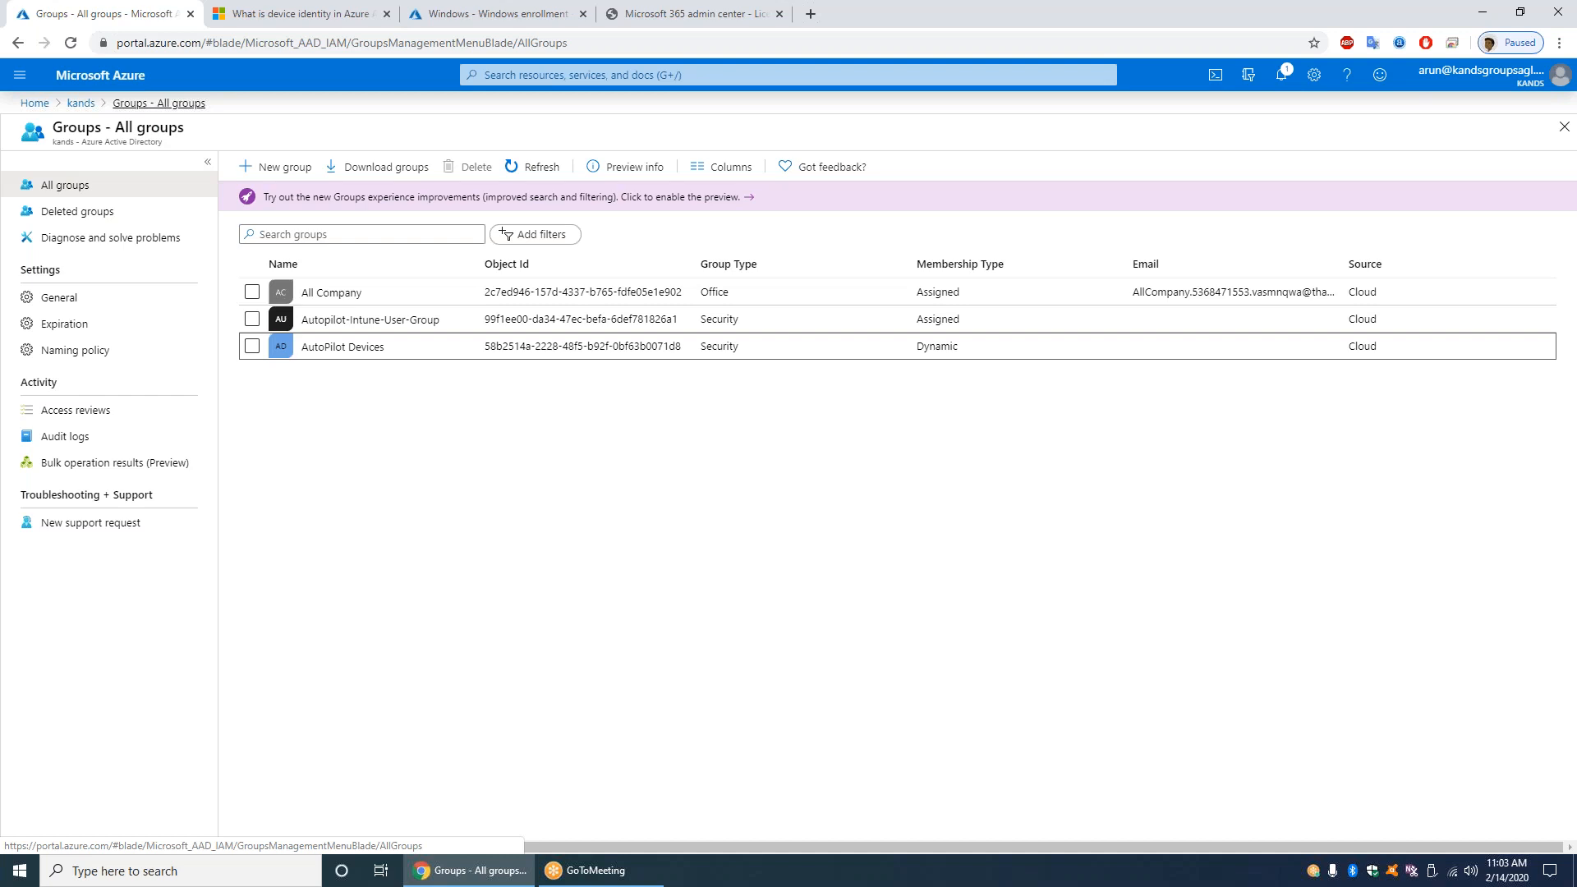
left_click(81, 103)
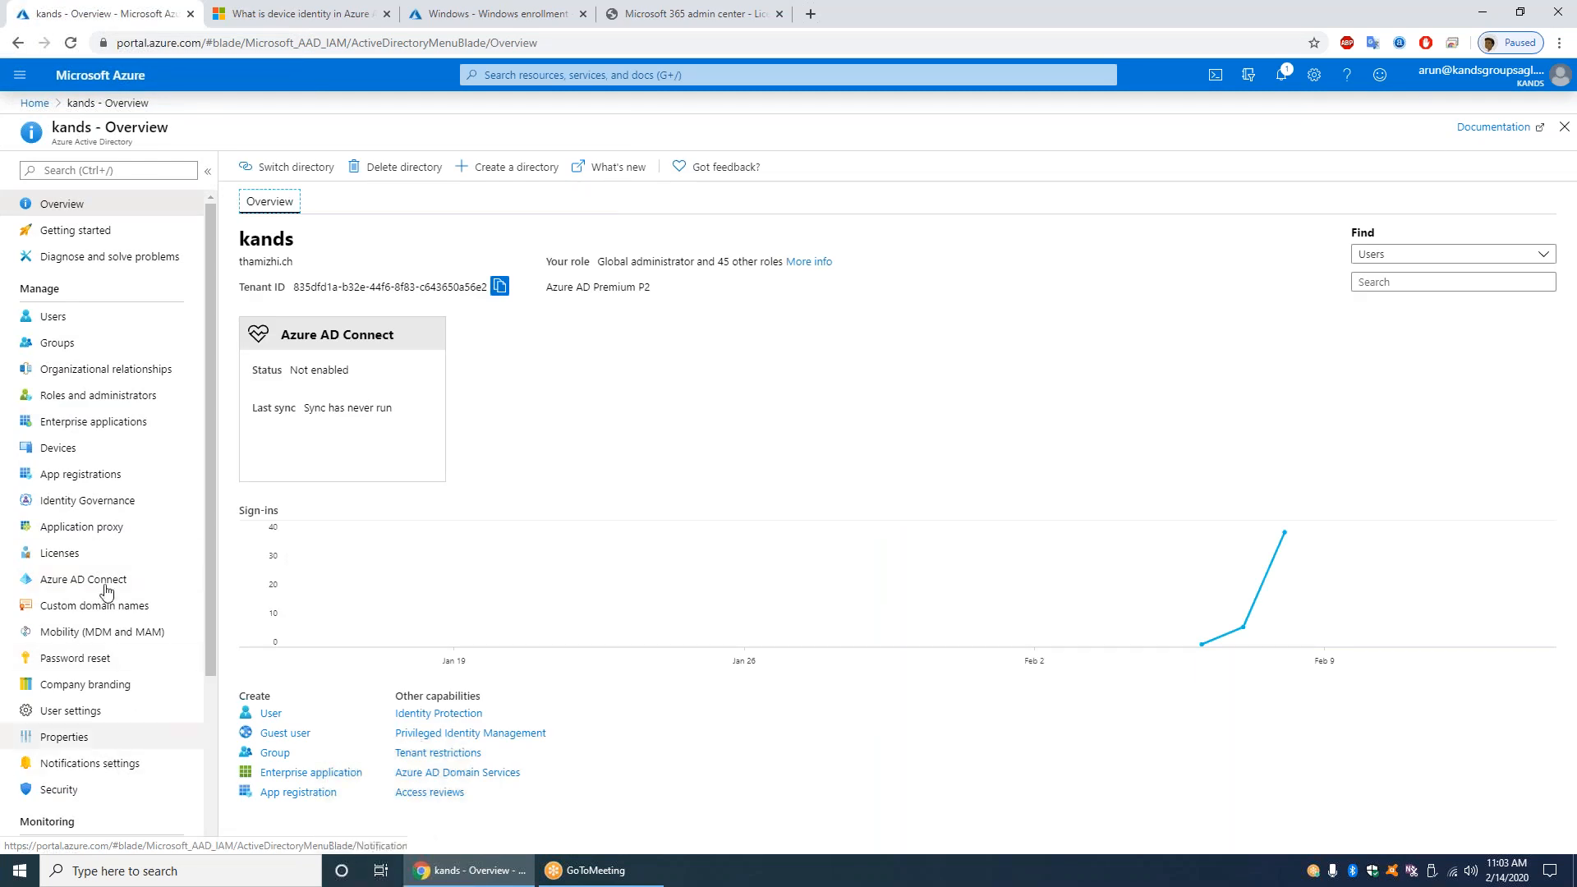
scroll(106, 575, "down", 3)
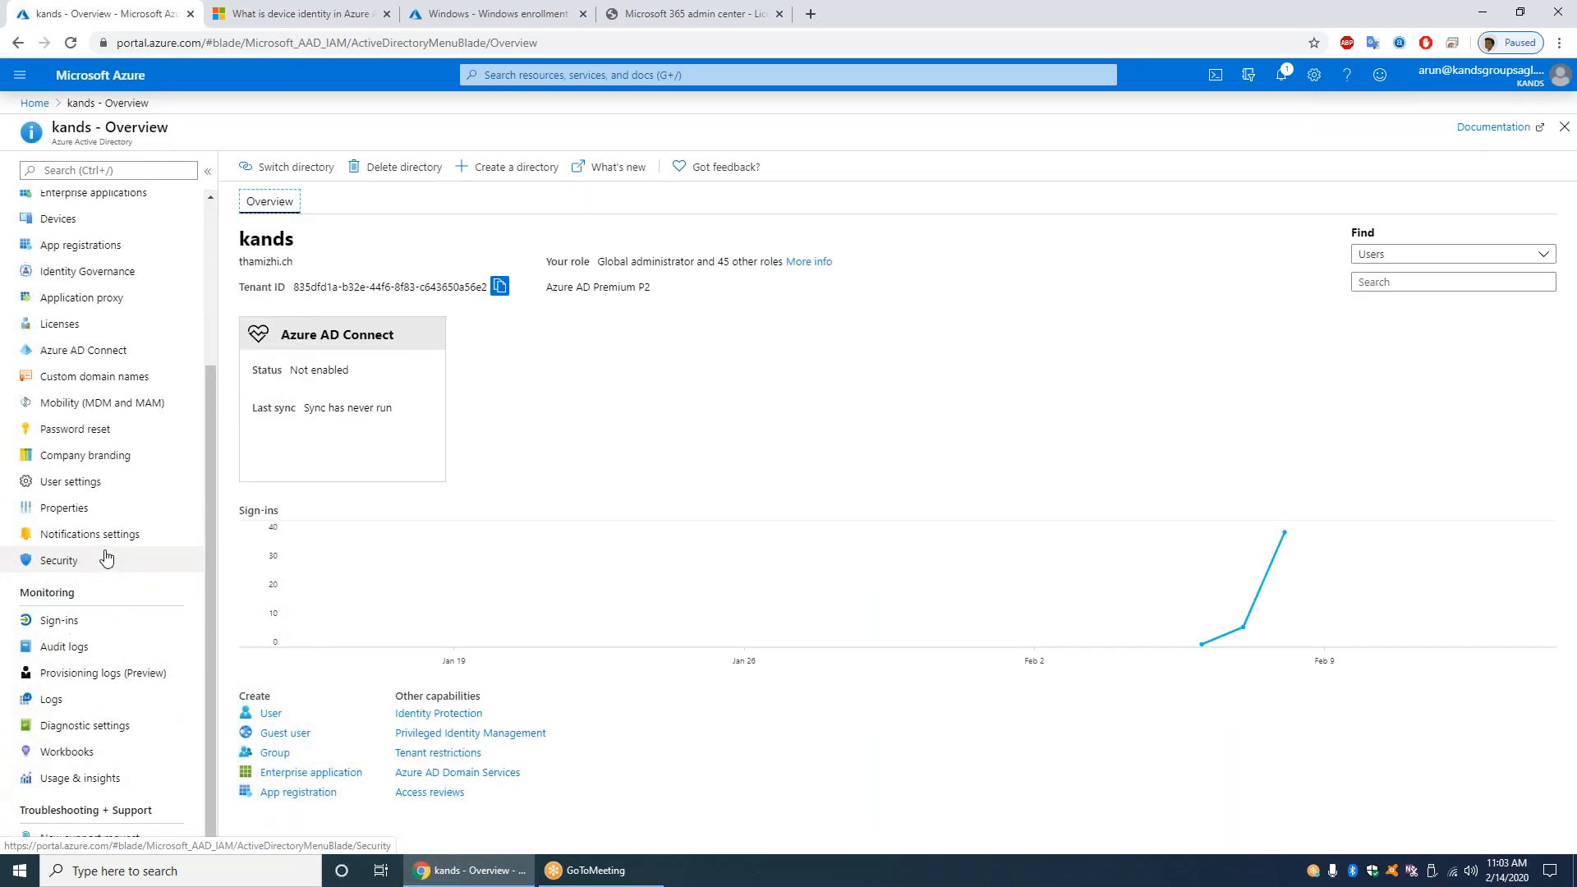
scroll(106, 556, "up", 2)
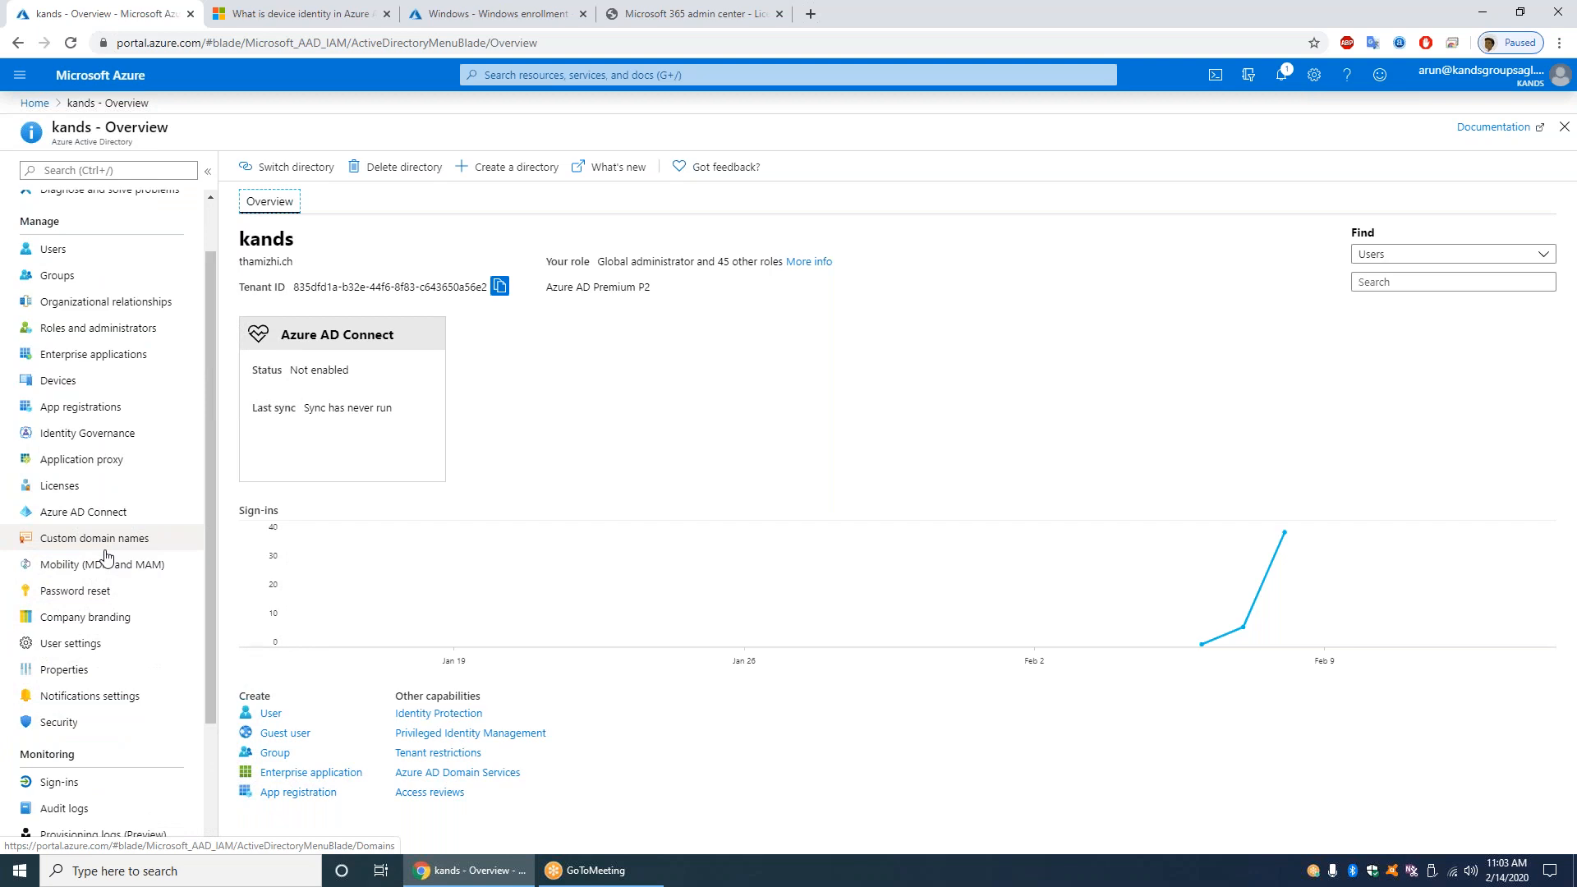
Switch to the Microsoft Endpoint Manager admin center and open the default "All users and all devices" enrollment status page for Windows enrollment.
left_click(452, 13)
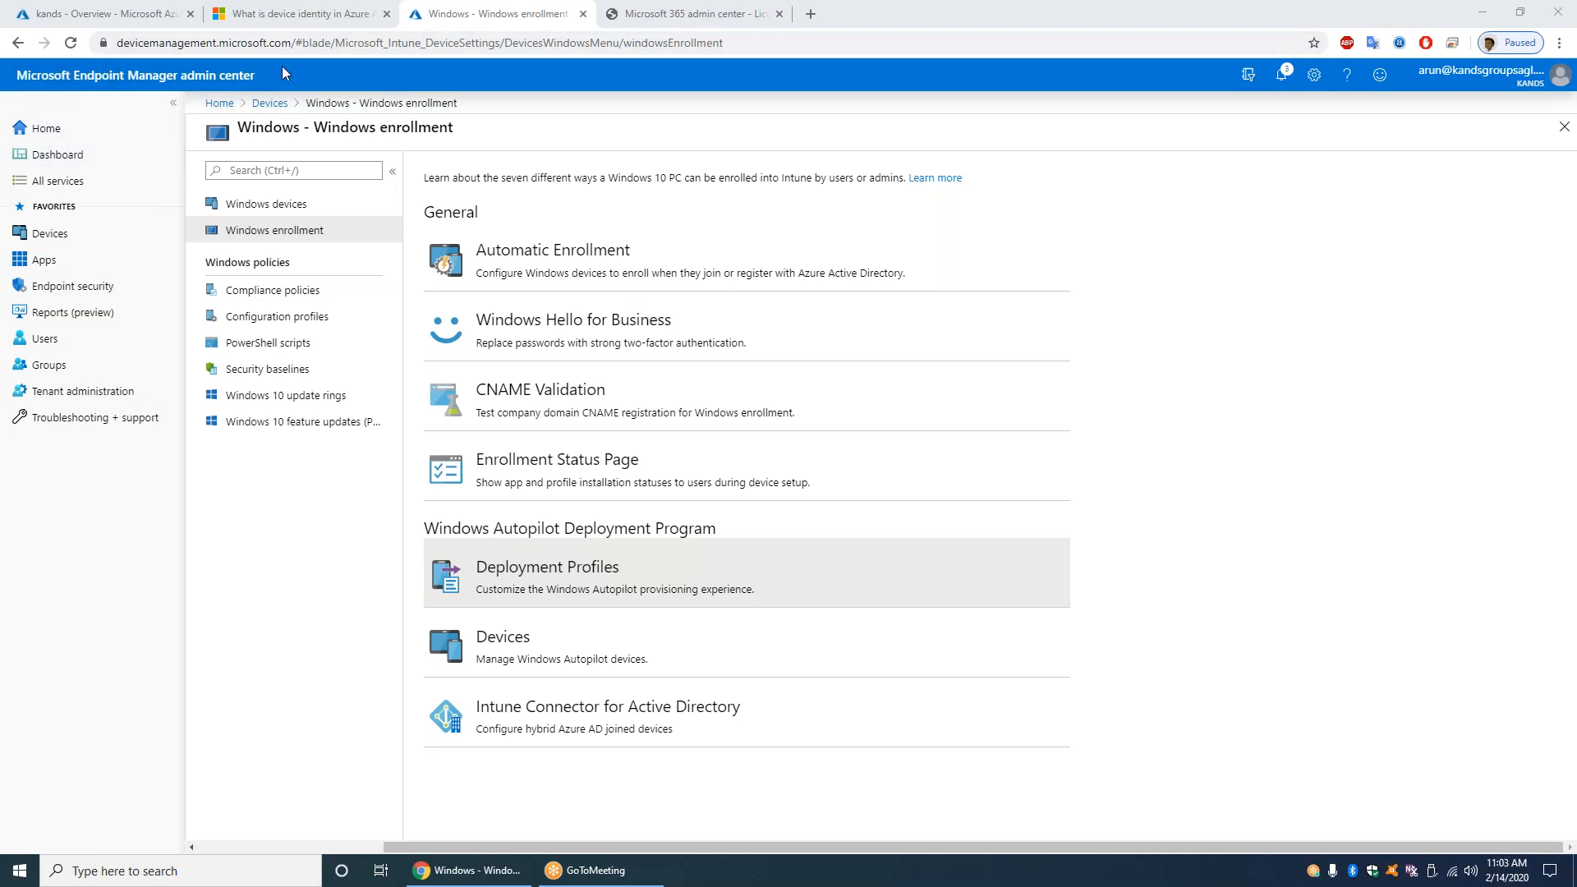
left_click(75, 249)
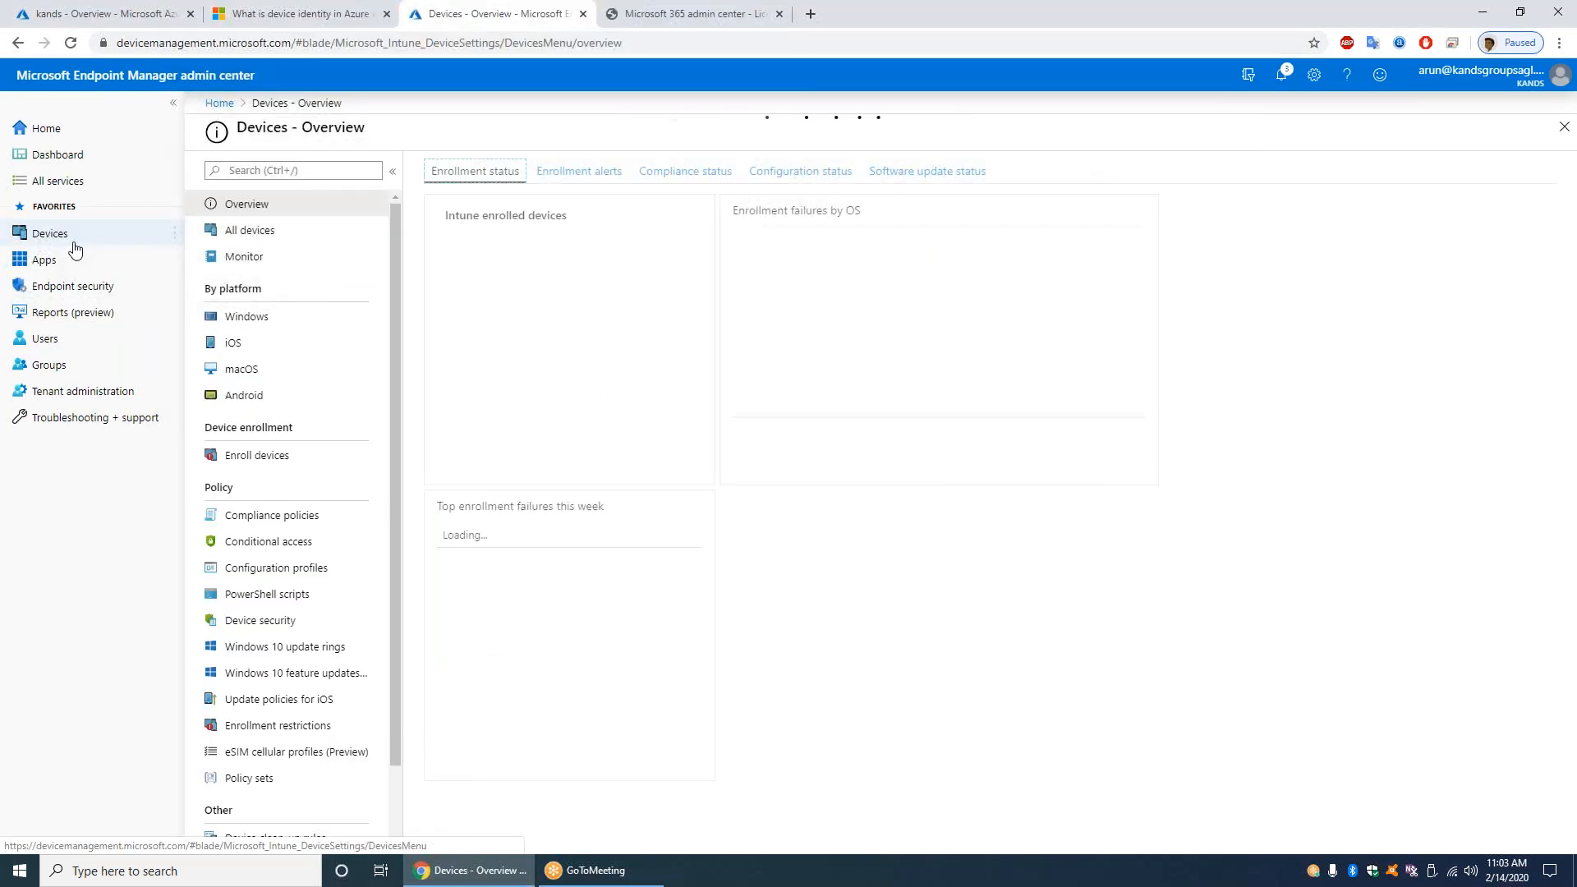
left_click(281, 316)
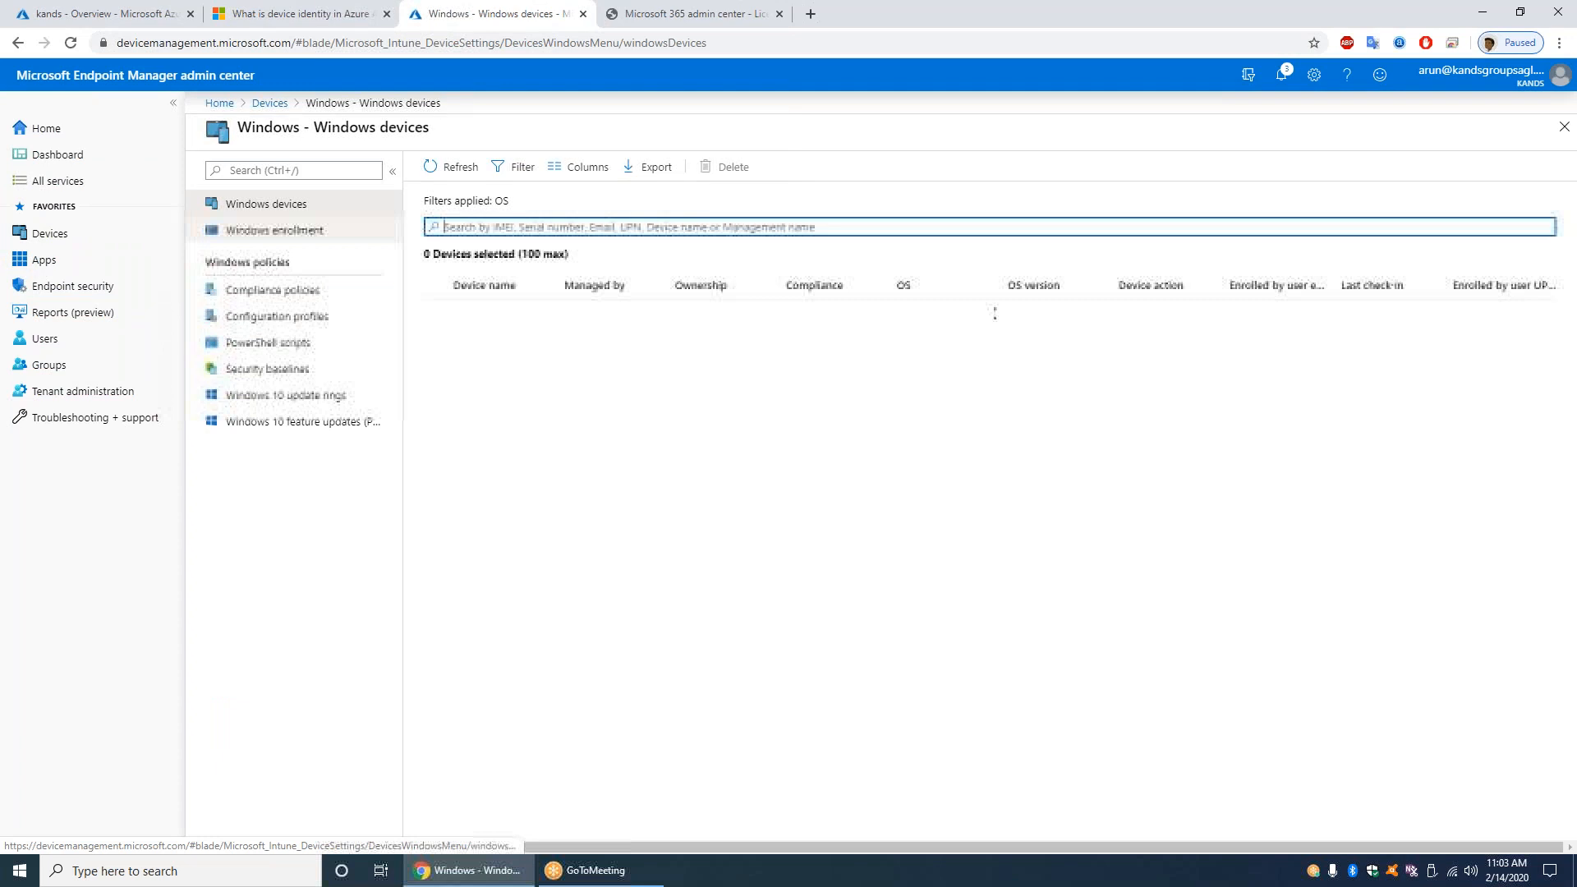
left_click(275, 230)
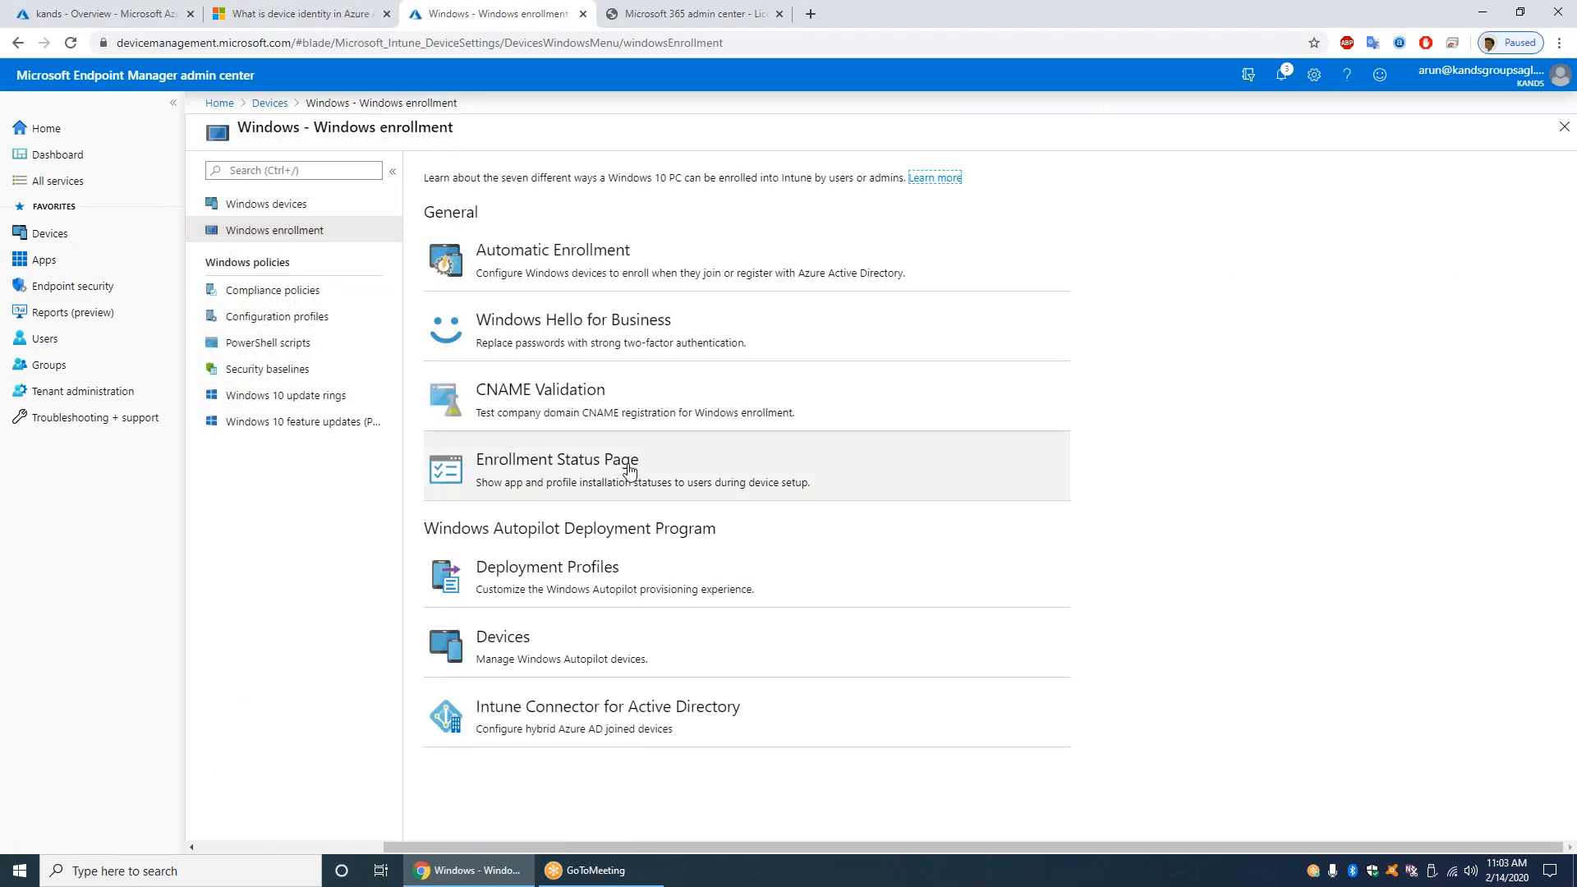
left_click(628, 468)
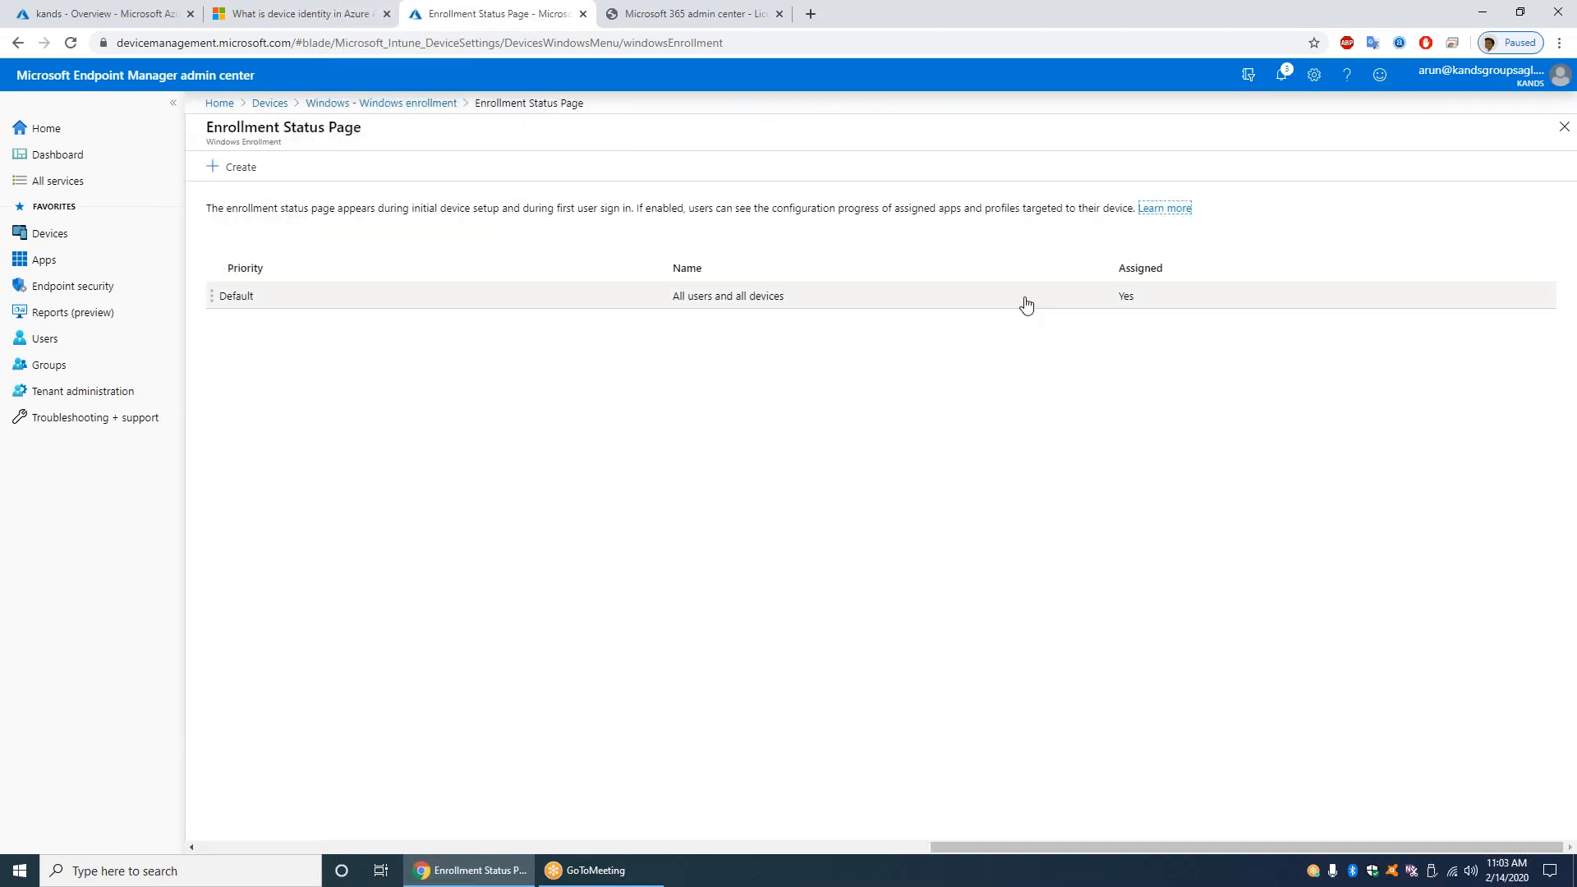
left_click(1025, 300)
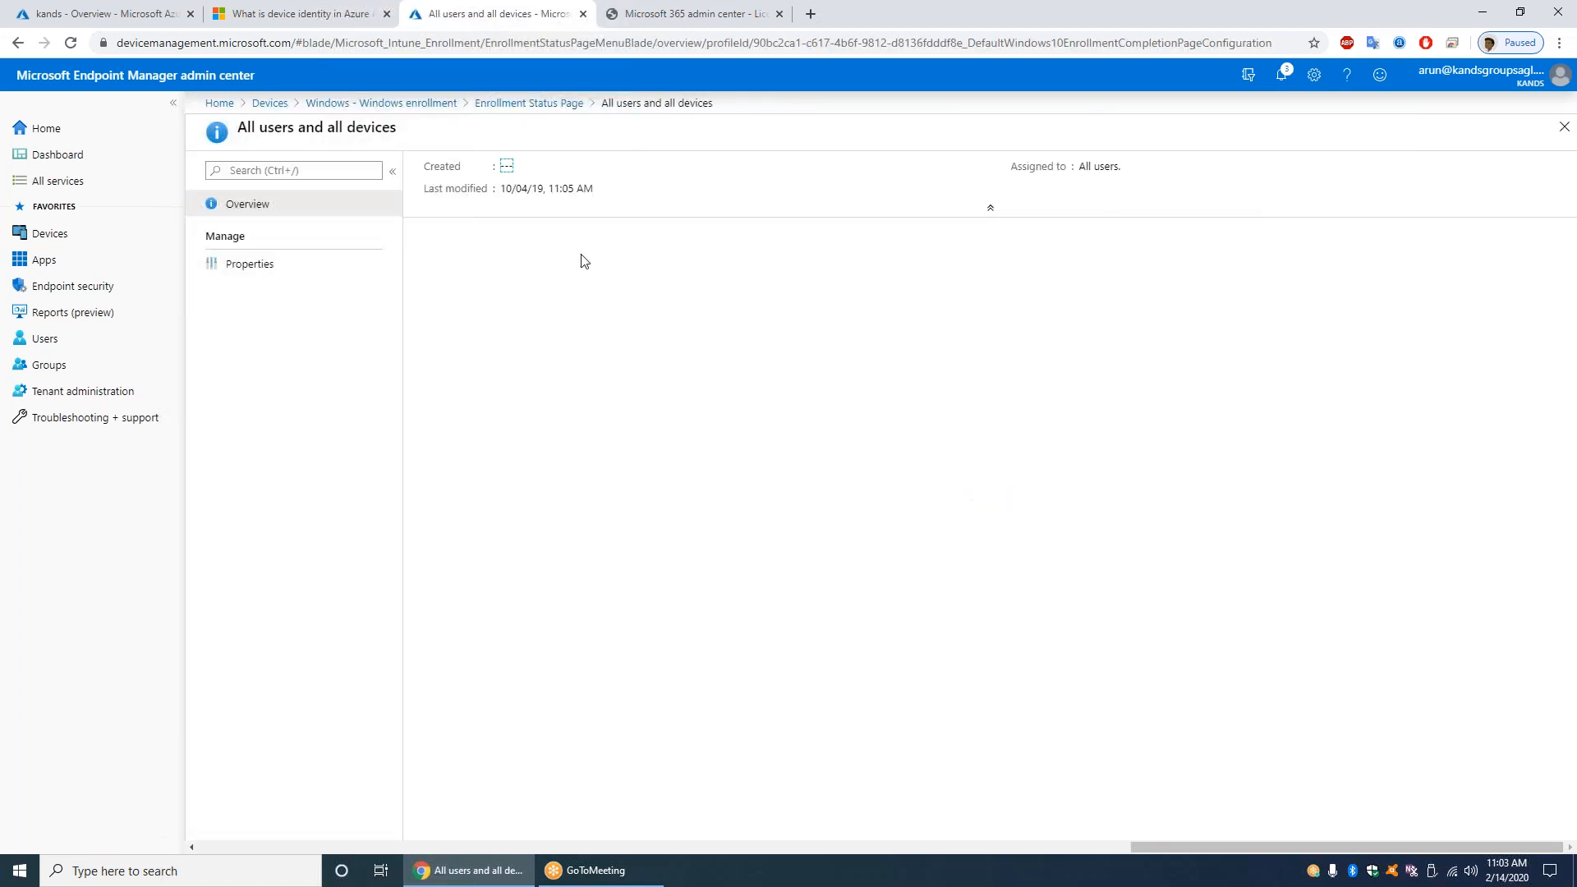
Review the enrollment status page's properties, highlighting the configuration progress setting and the one blocking device use until apps and profiles are installed.
left_click(250, 264)
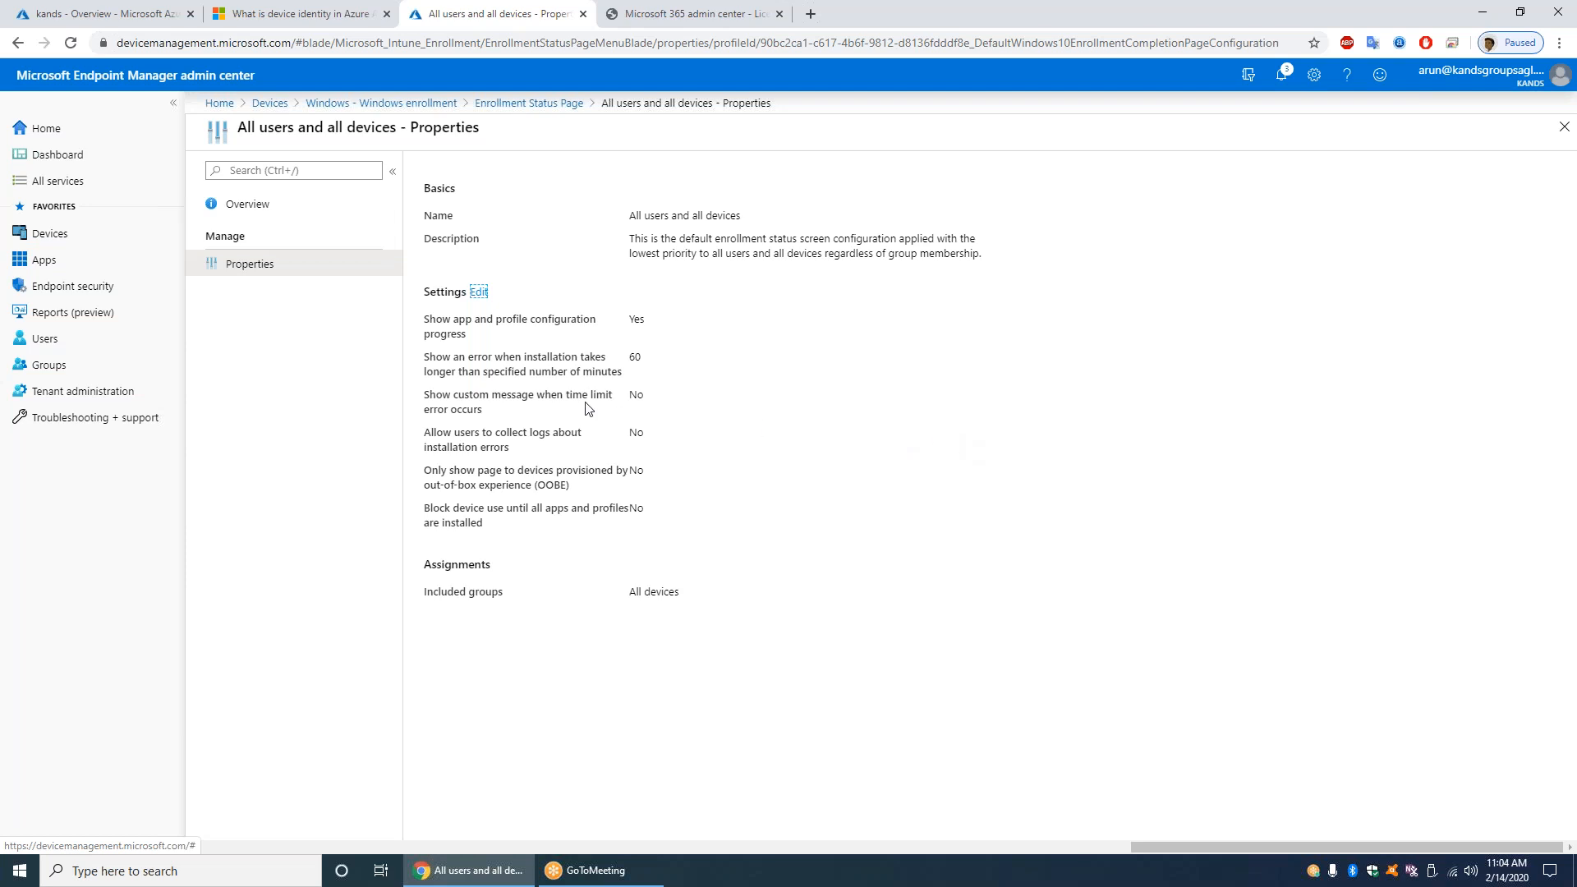
triple_click(427, 321)
left_click_drag(430, 320, 426, 320)
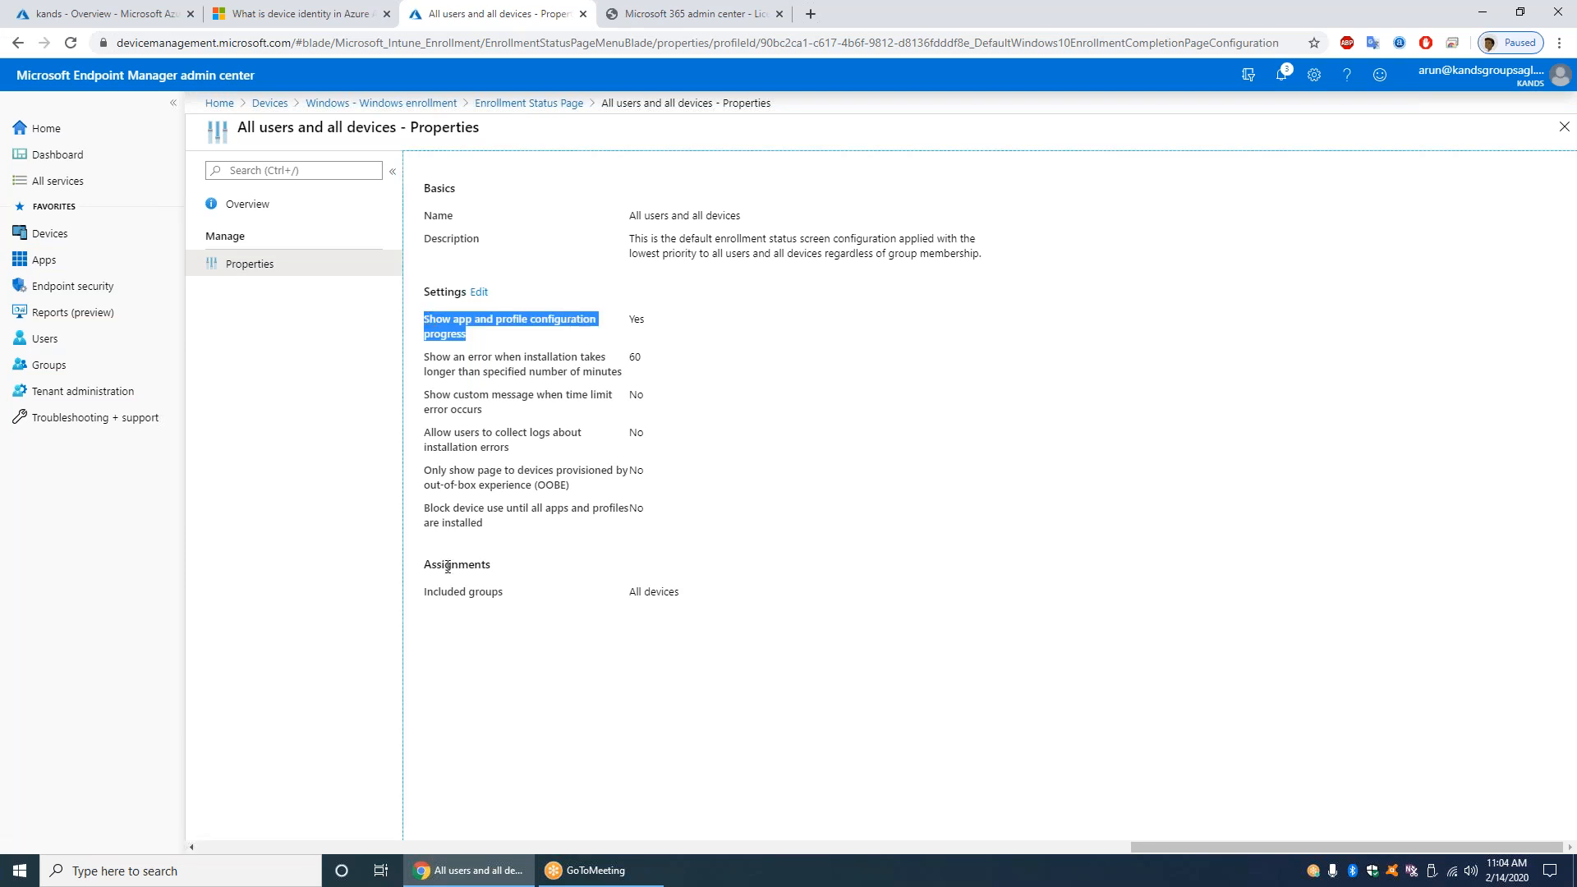
left_click_drag(429, 511, 442, 511)
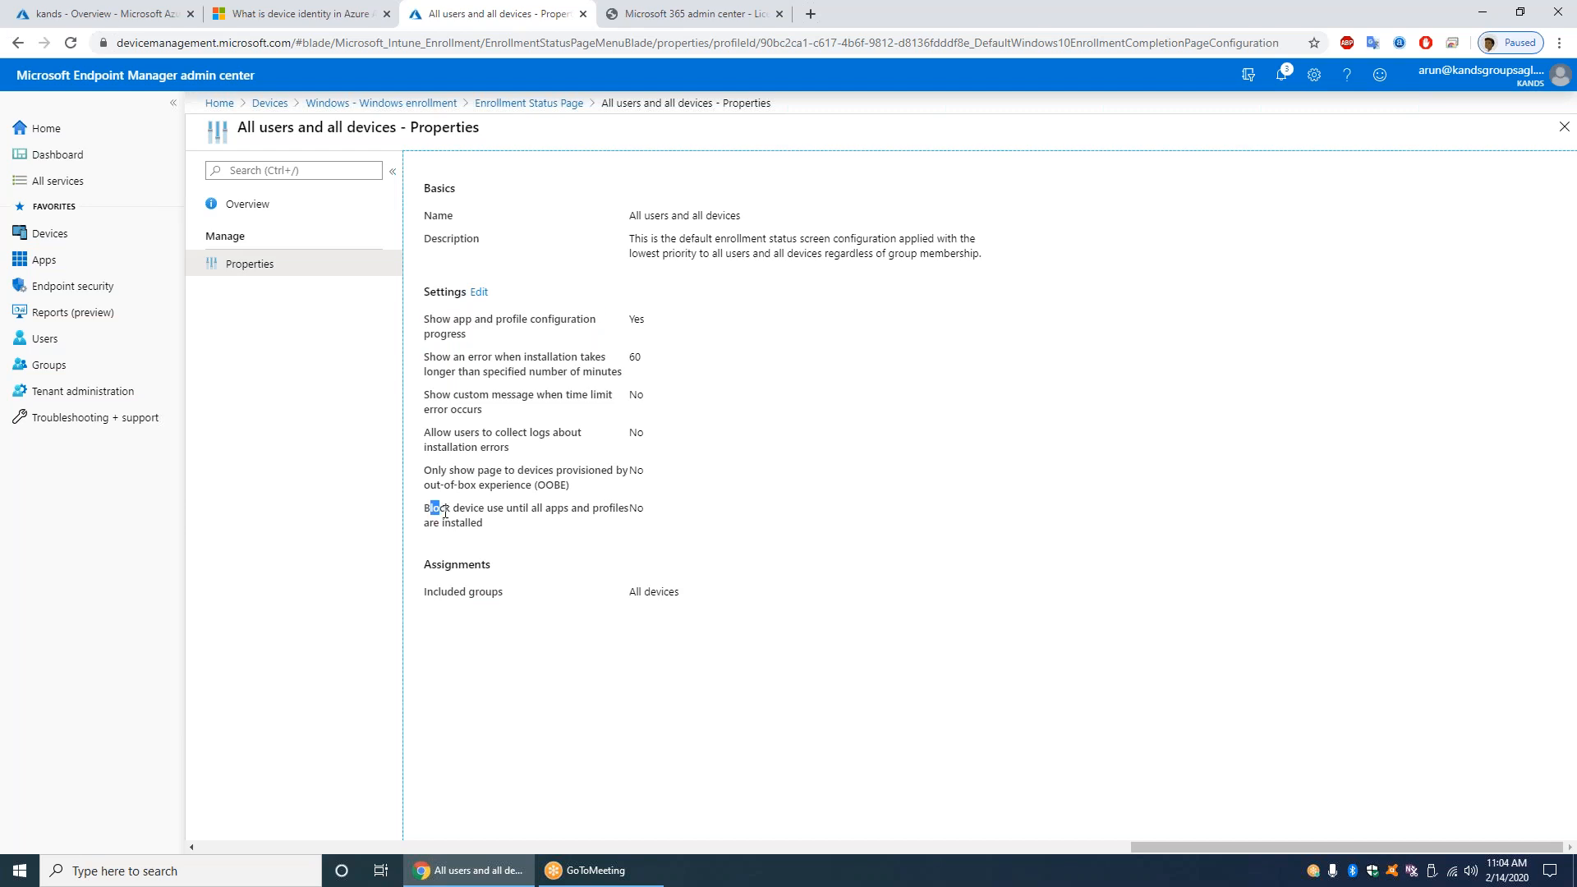
double_click(634, 507)
Go back to Windows enrollment and review the properties of the Kands Group AutoPilot deployment profile.
left_click(382, 103)
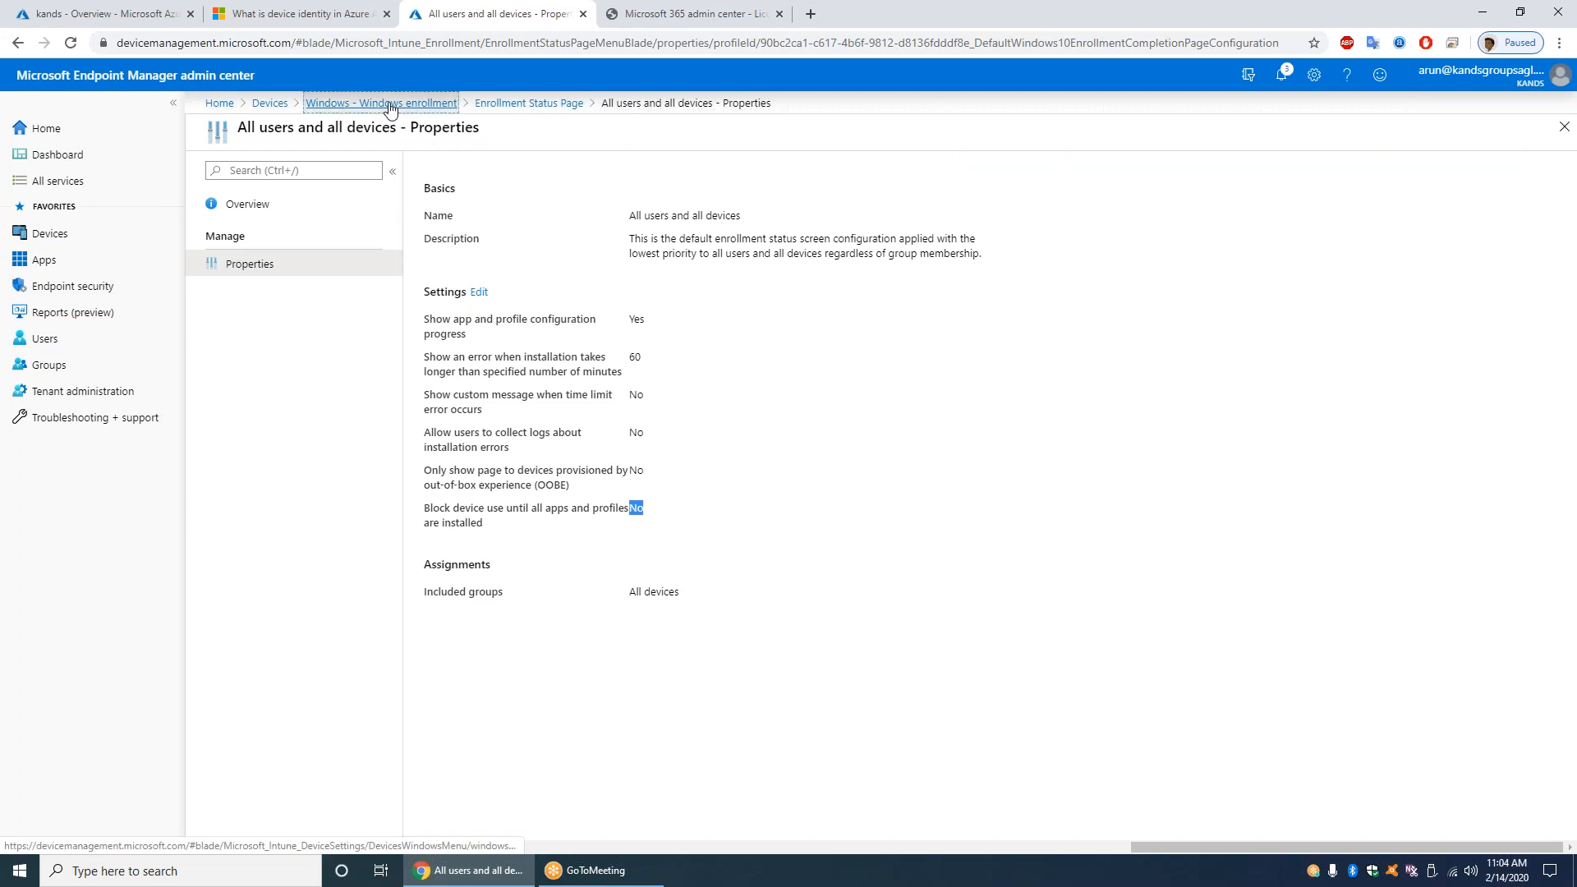
left_click(270, 103)
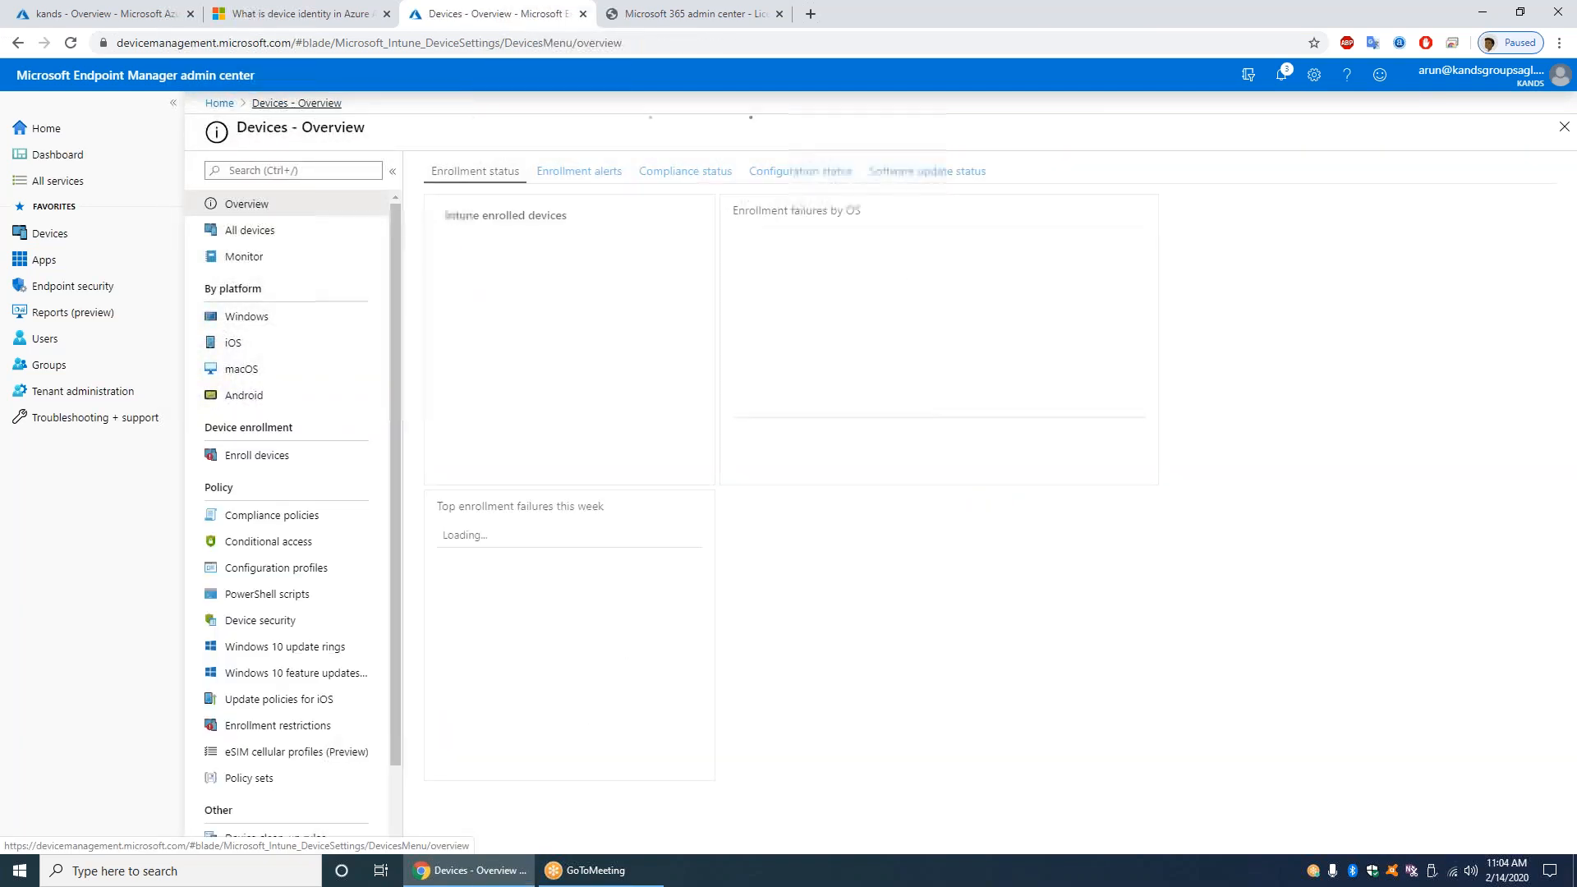
left_click(234, 316)
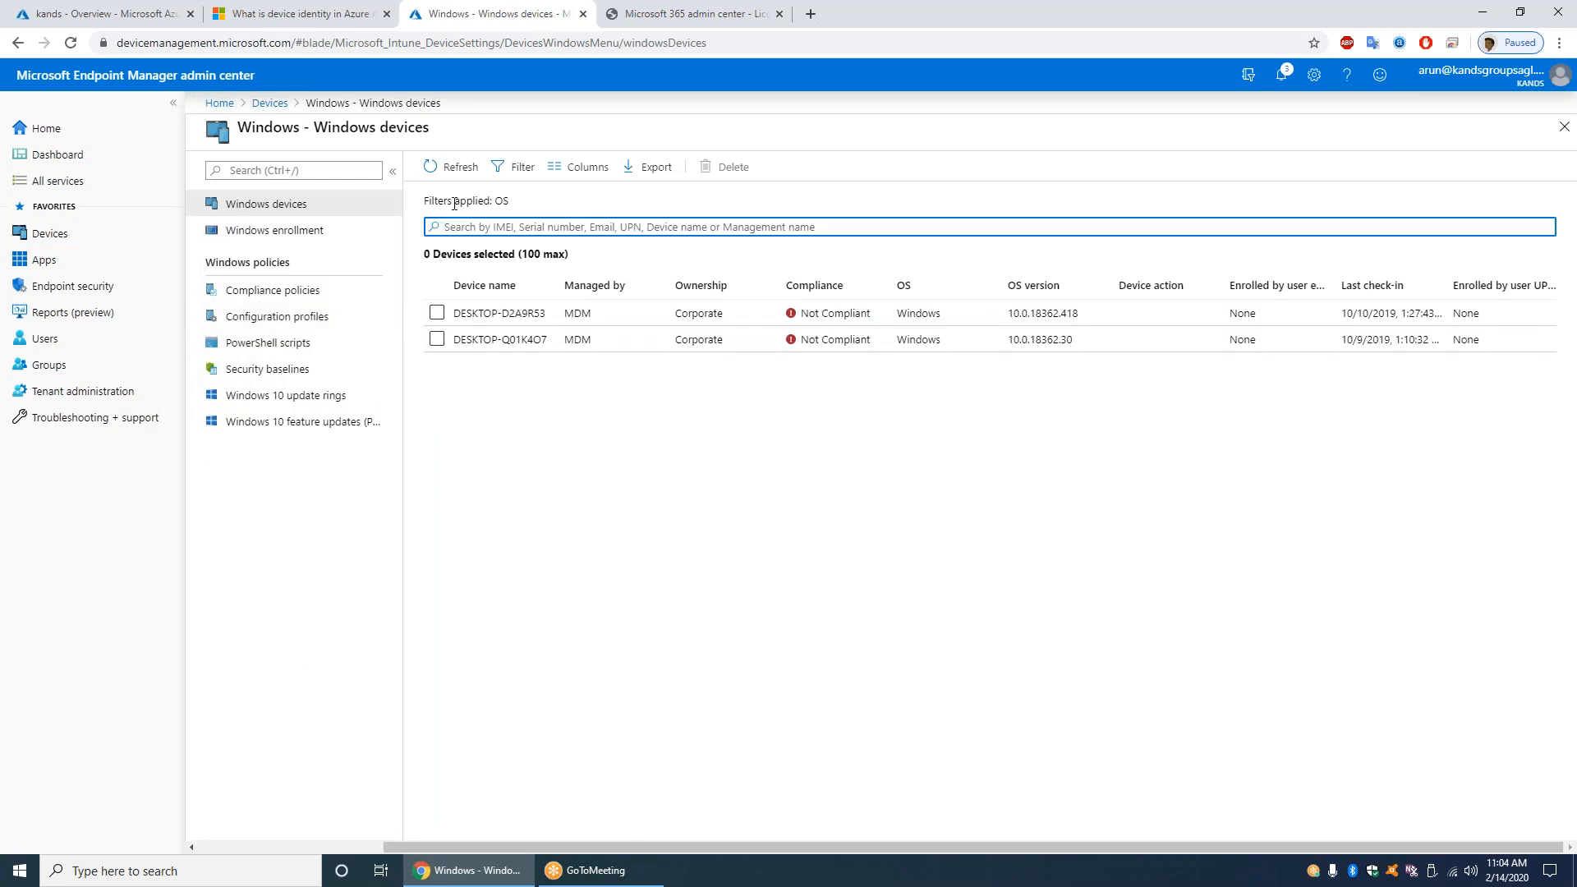
left_click(293, 228)
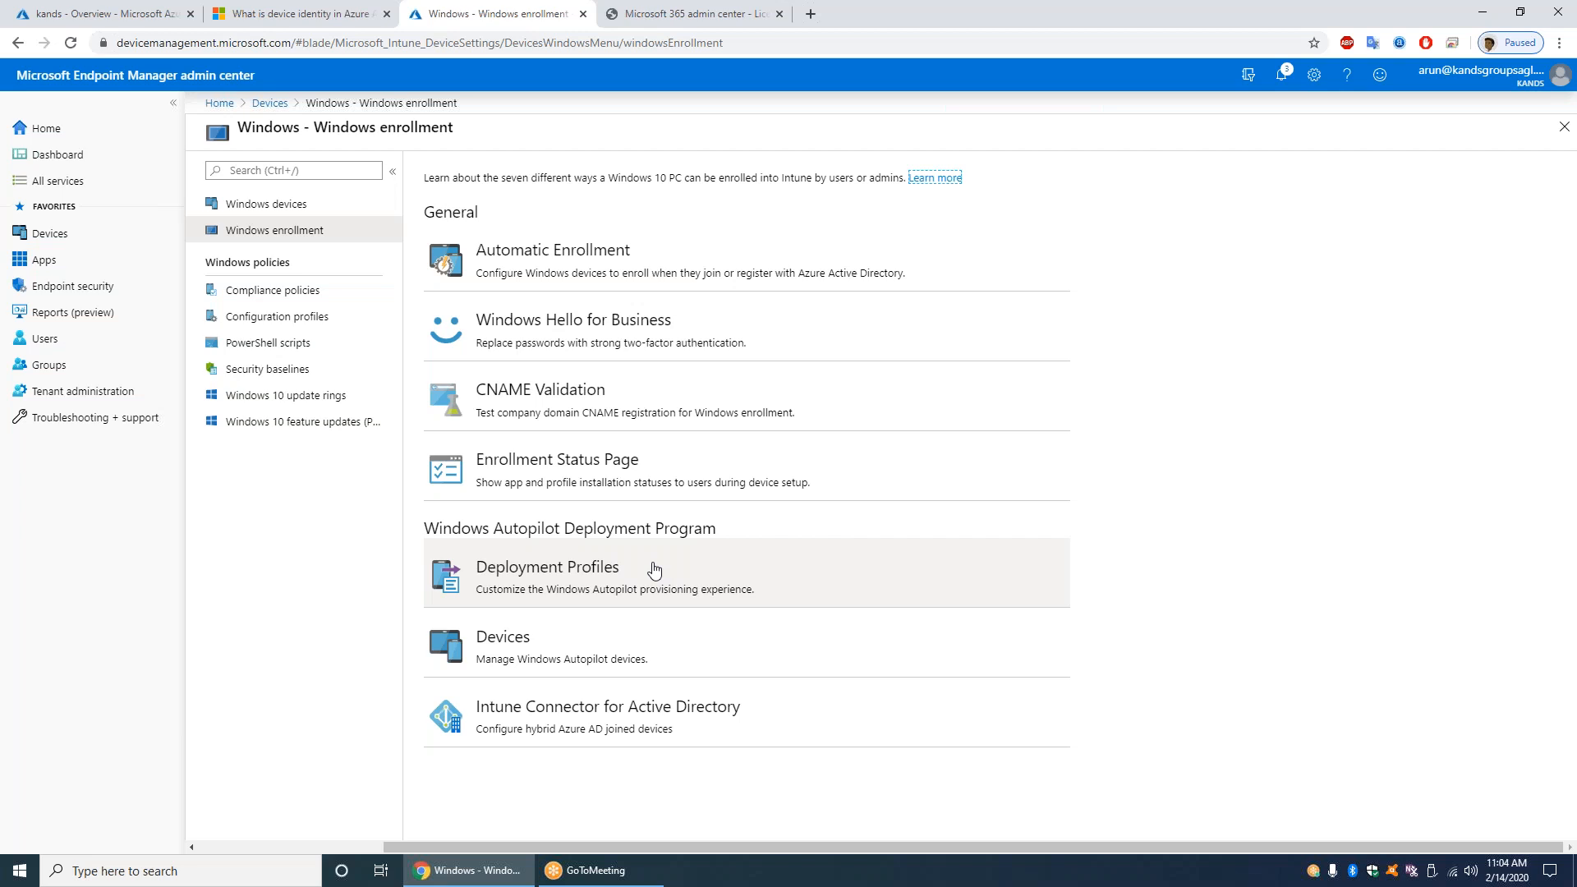
left_click(654, 569)
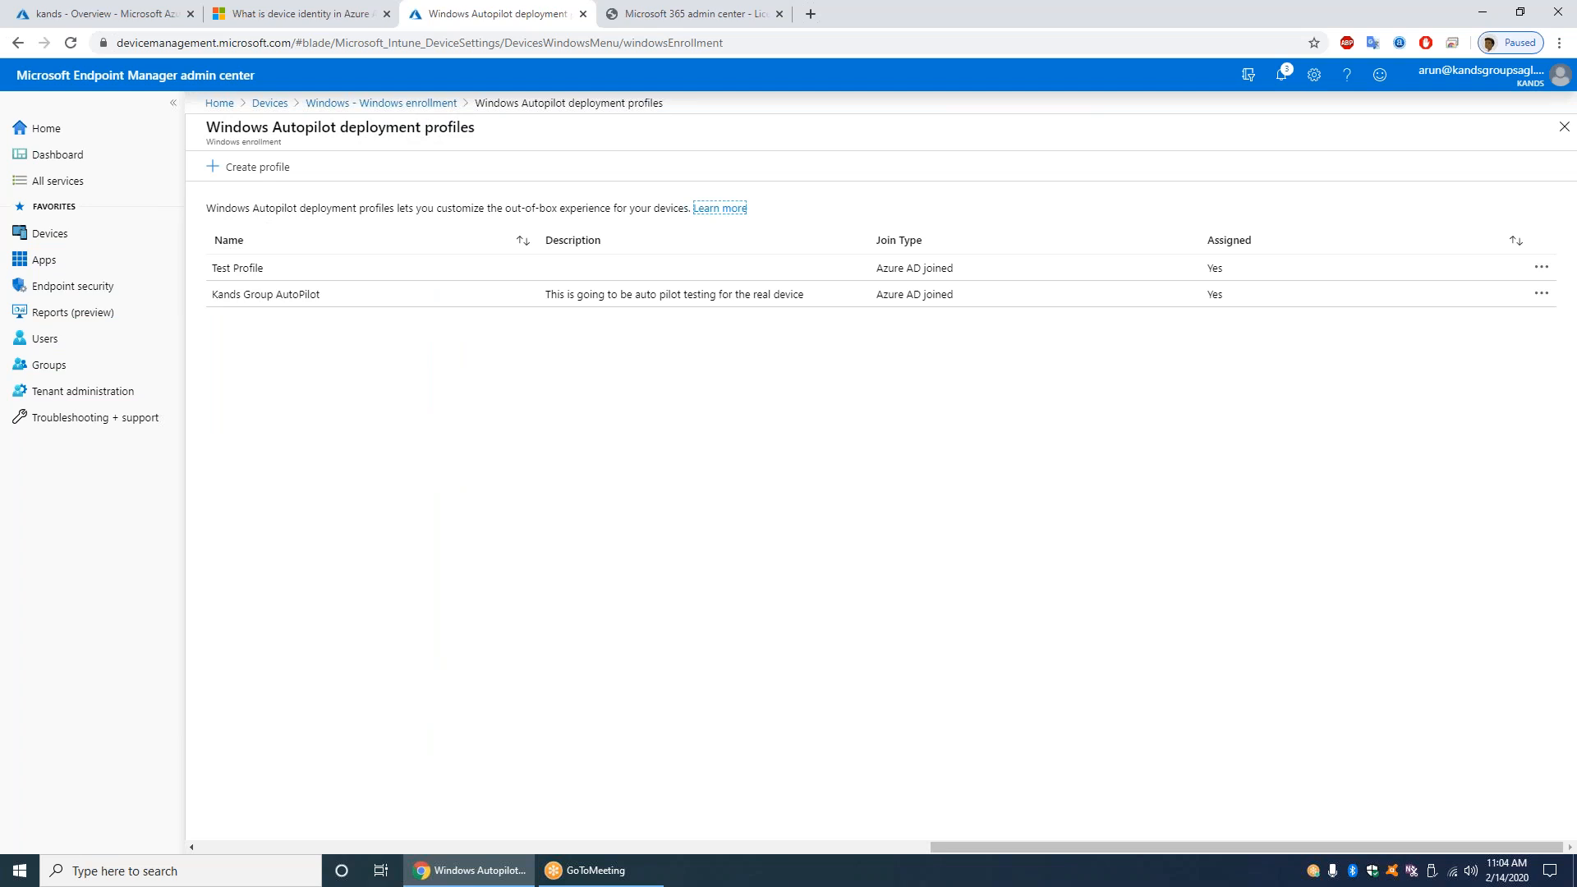
left_click(281, 296)
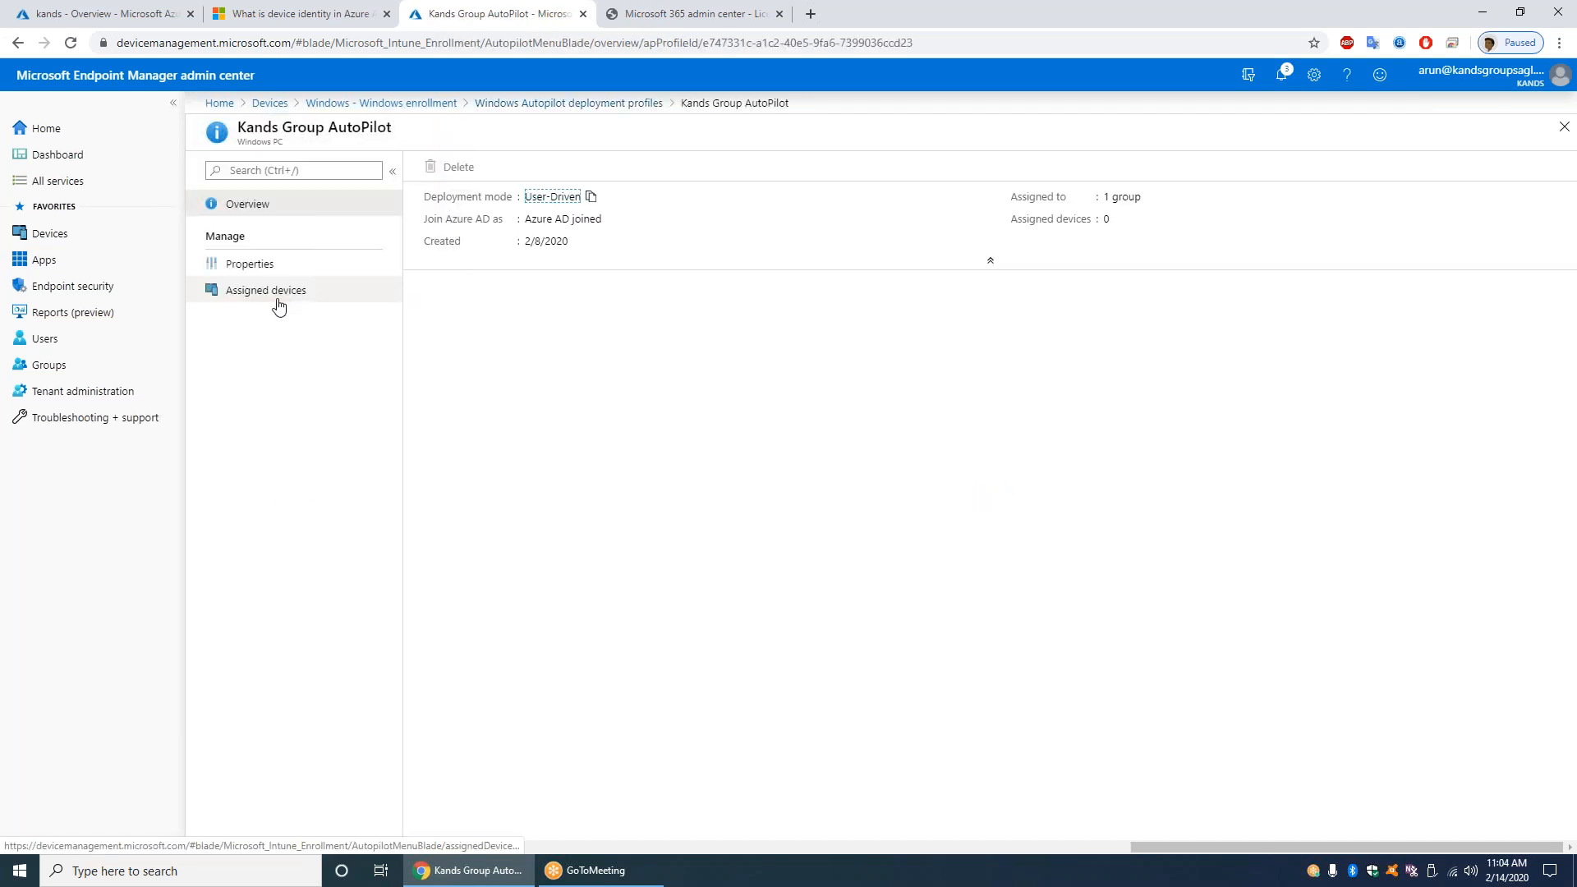
left_click(266, 268)
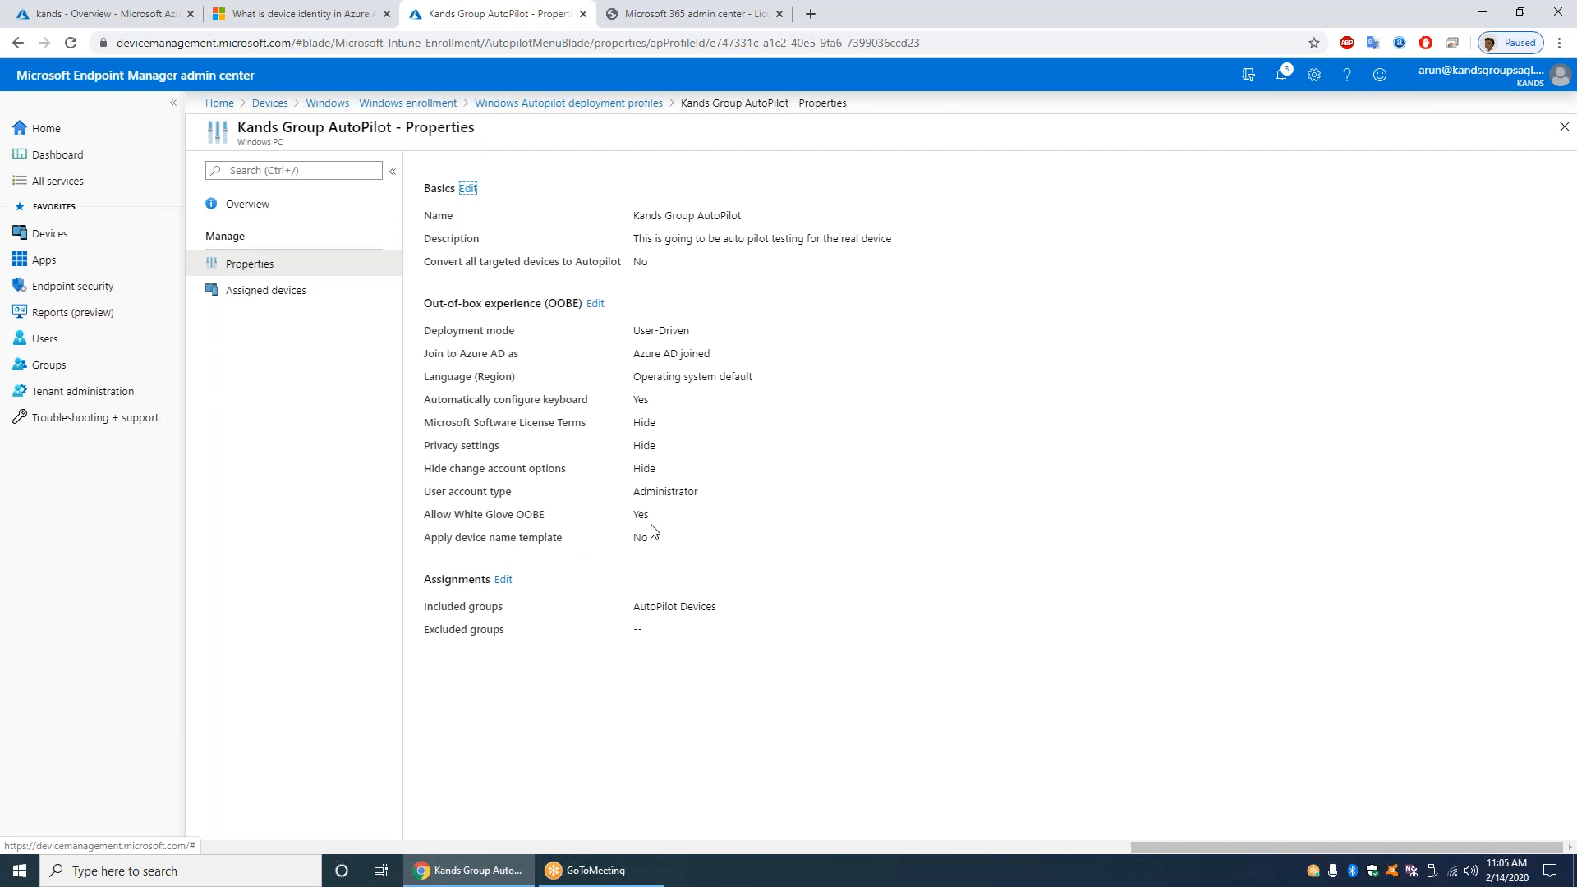
Set the user account type to Standard in the profile's out-of-box experience settings and save the profile.
left_click(595, 304)
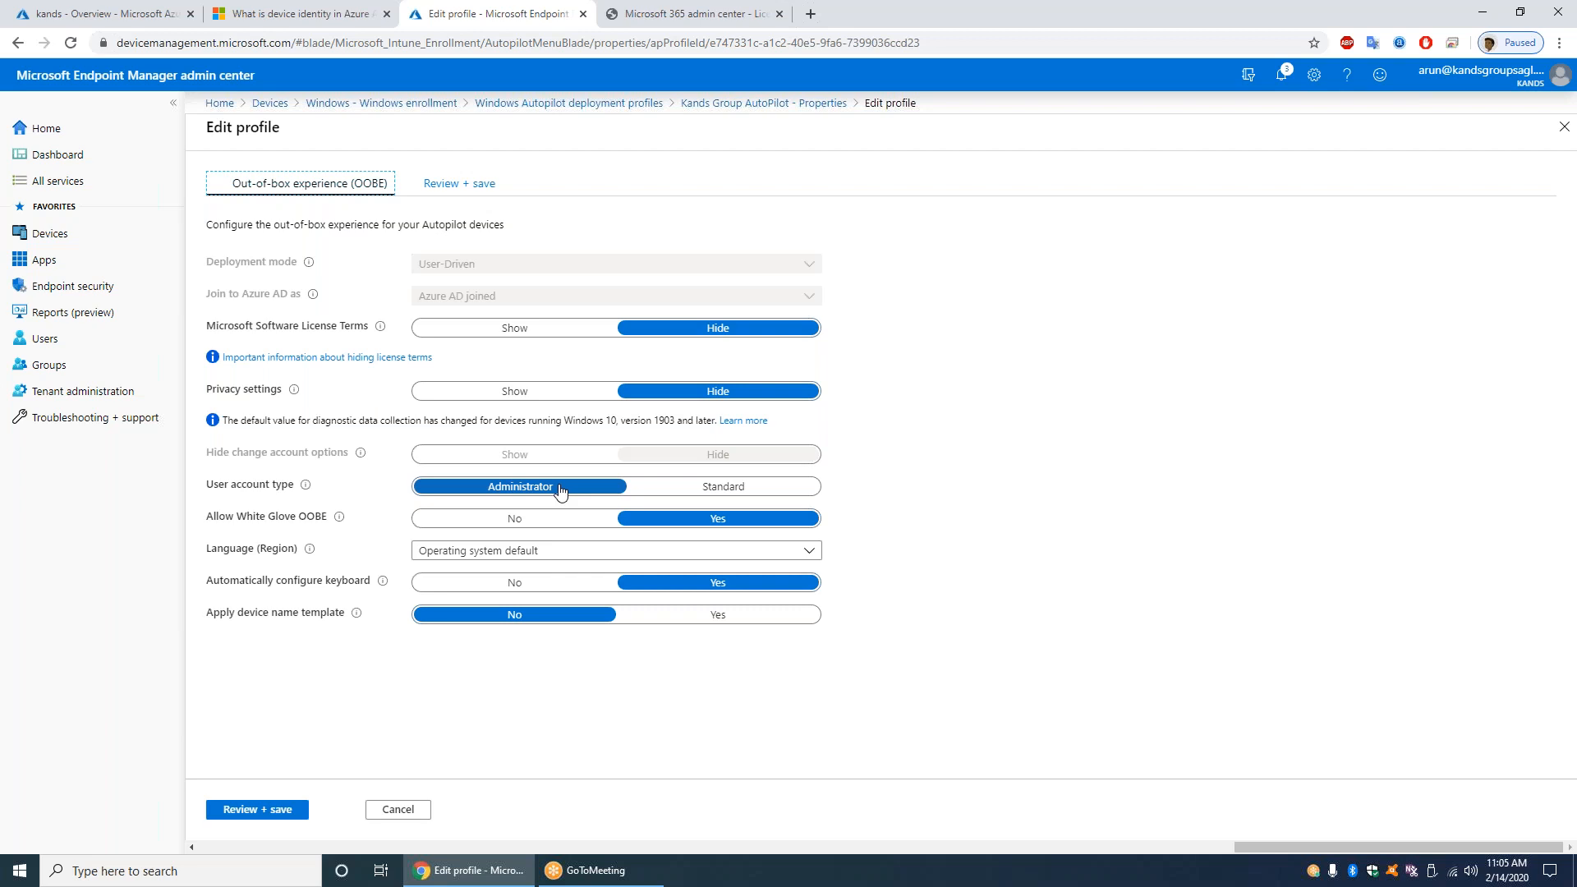
left_click(681, 491)
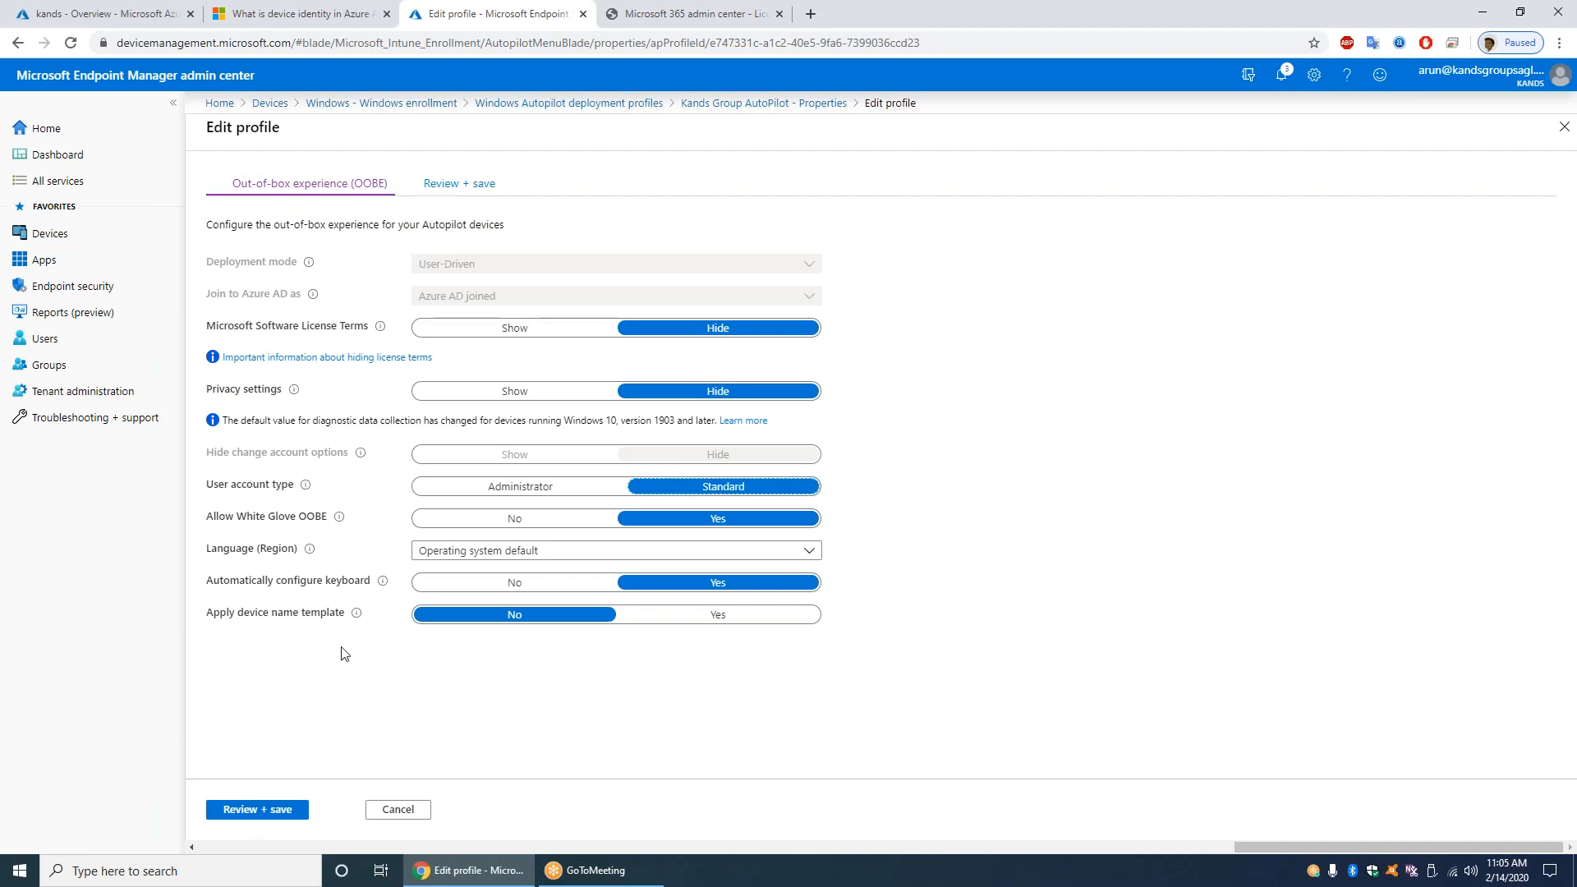
left_click(259, 810)
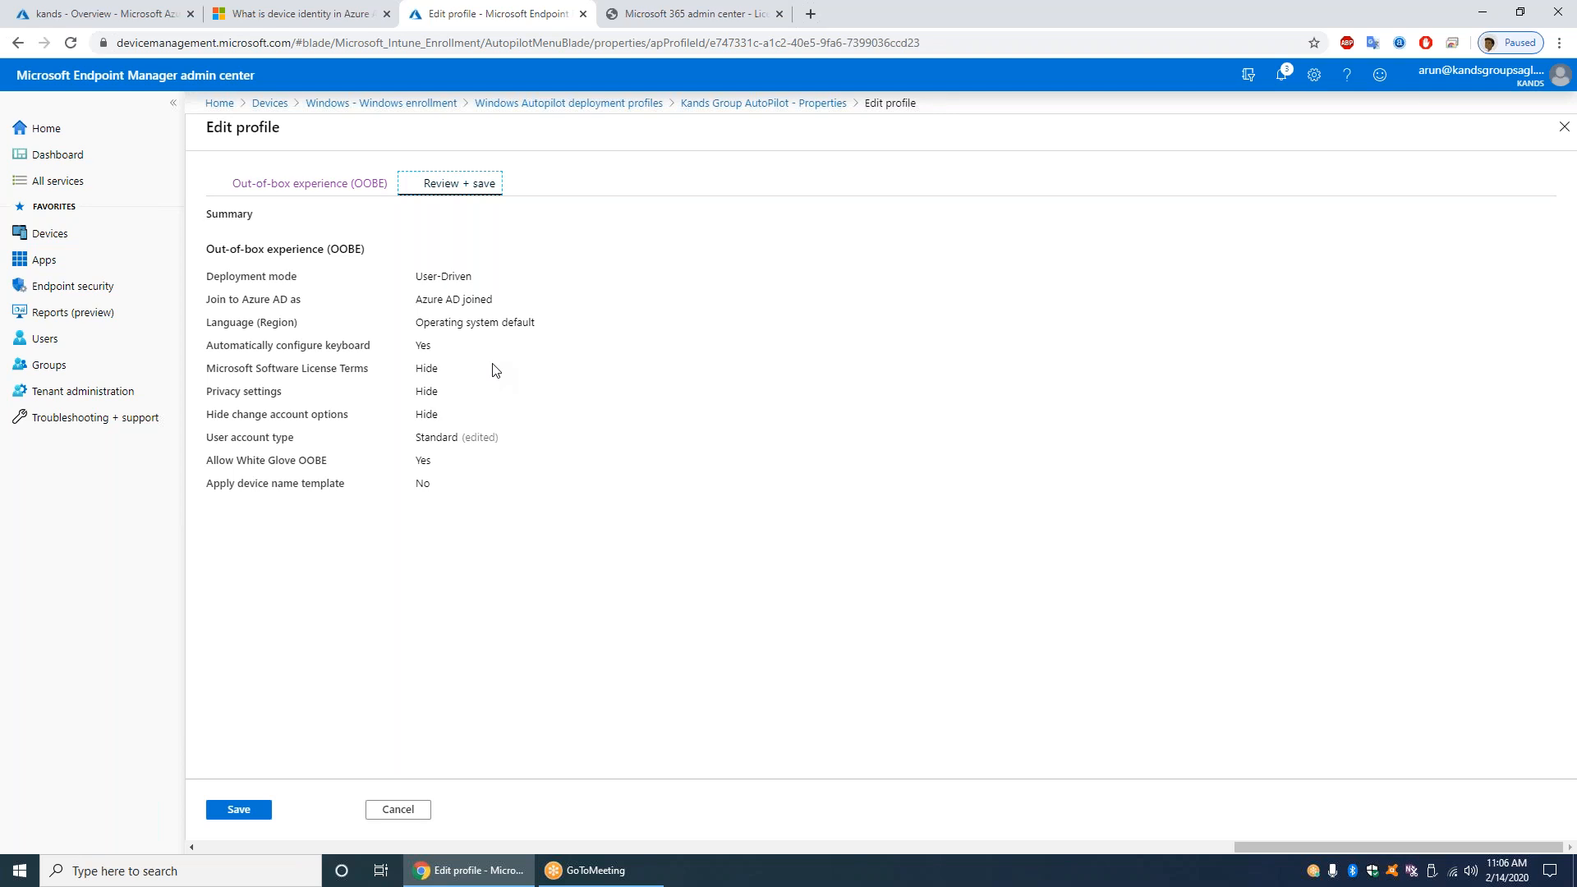
left_click(236, 812)
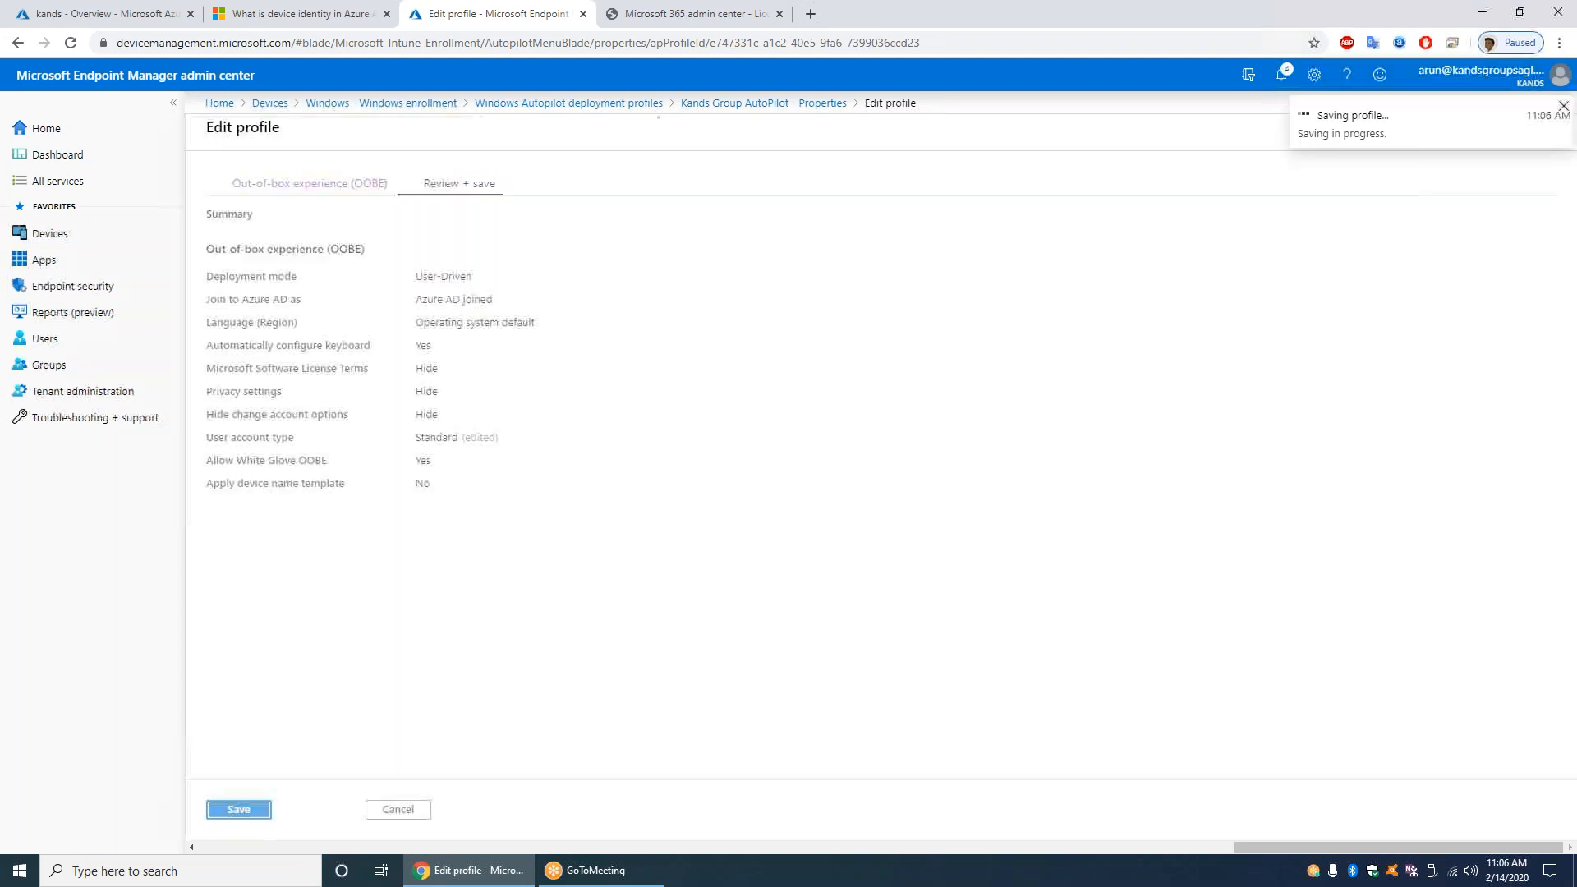
Switch to the Azure portal and search its resources and services for "assig".
left_click(114, 18)
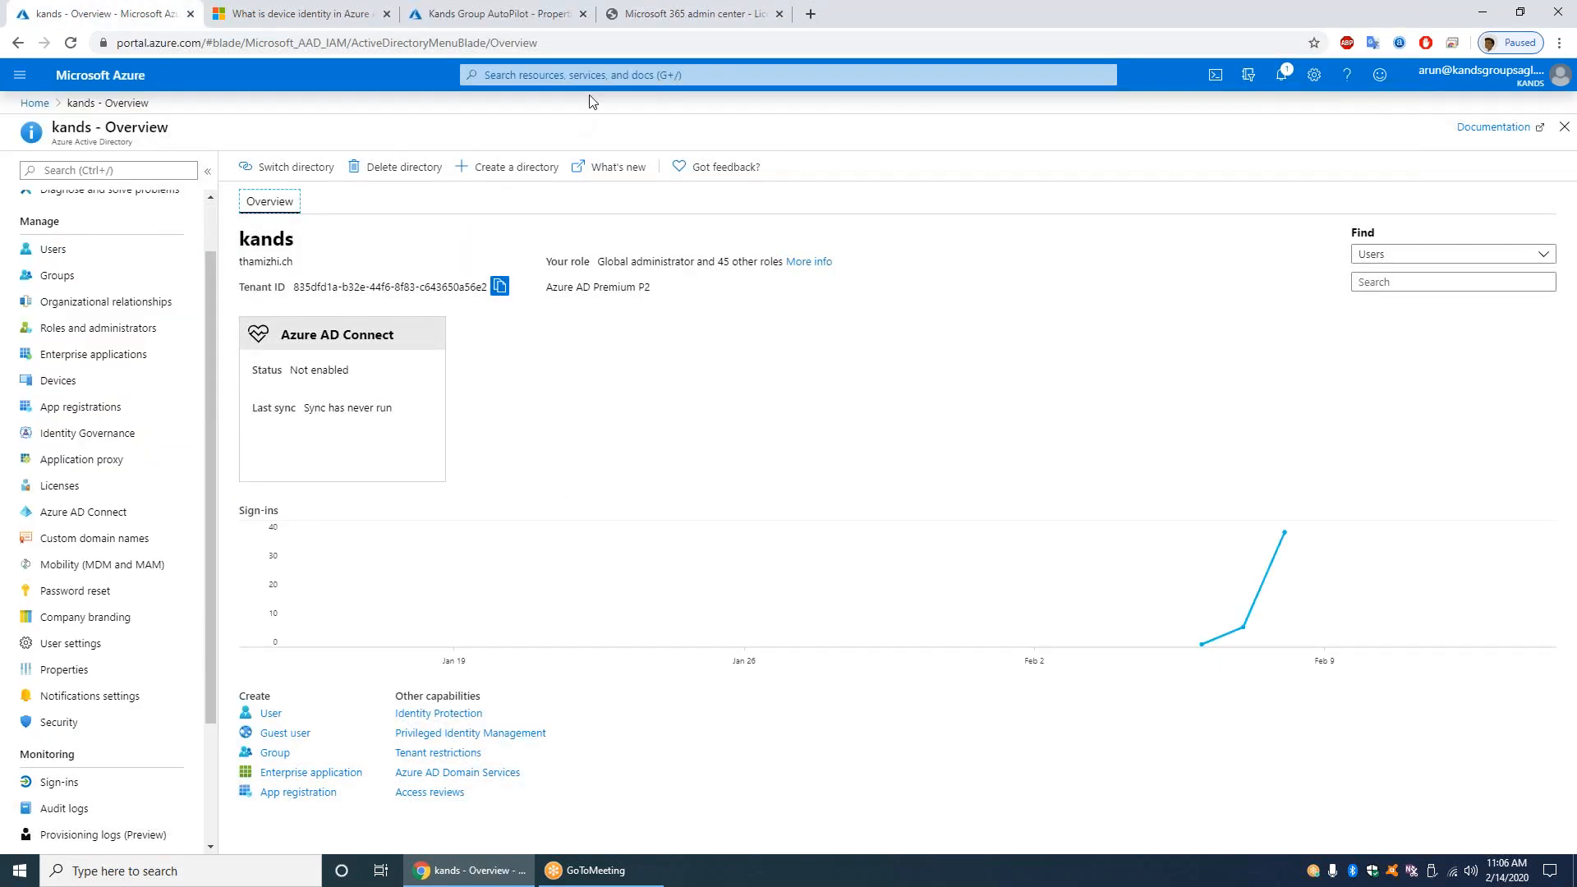
left_click(600, 72)
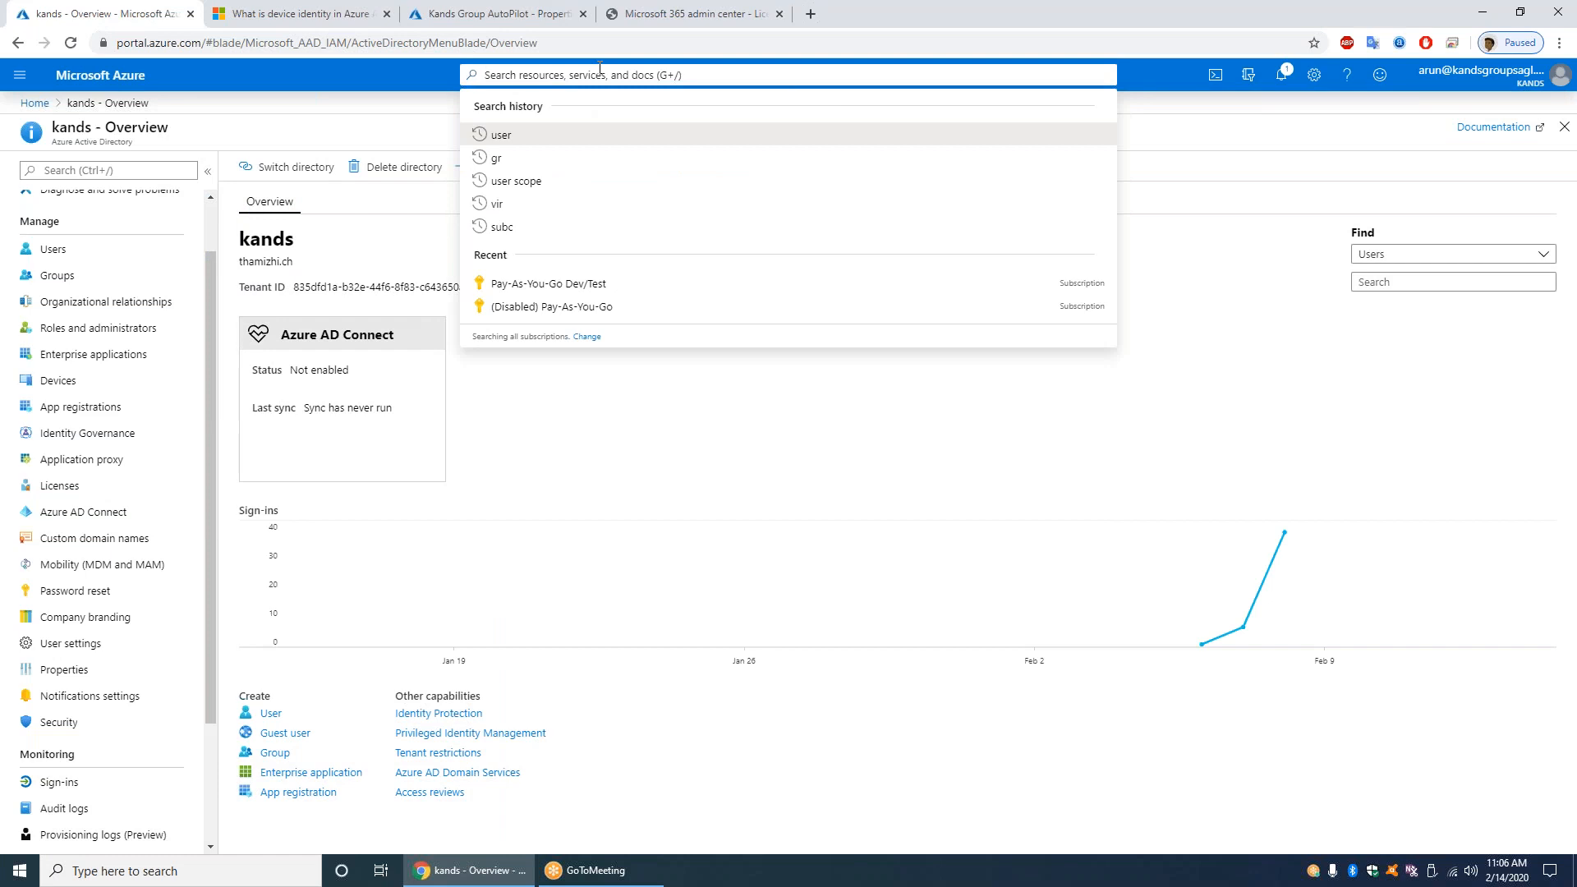
type("ass")
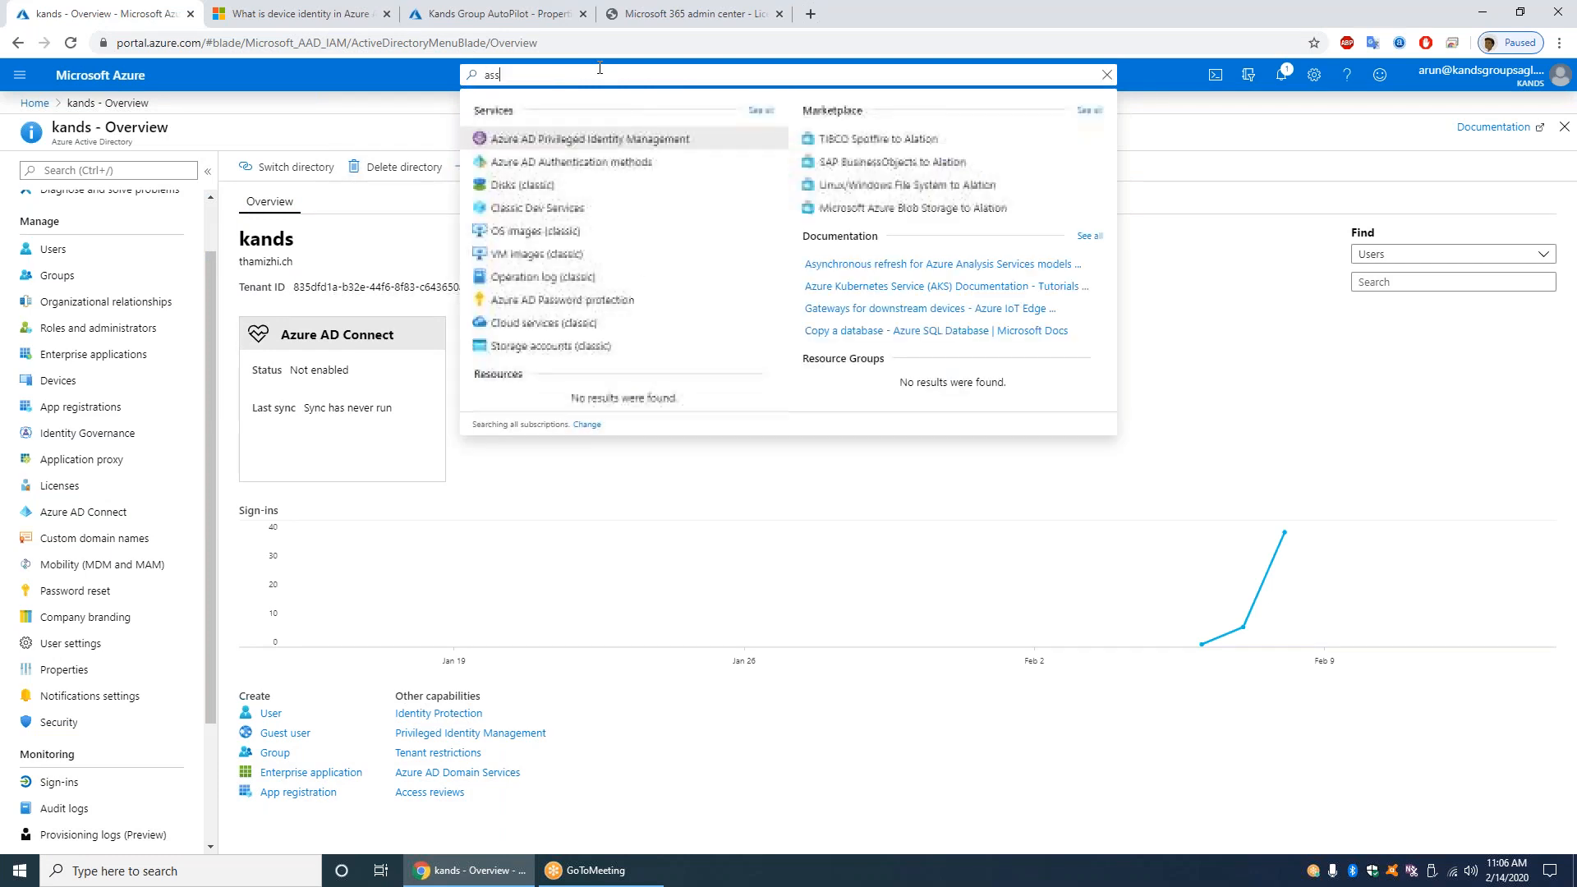
type("ig")
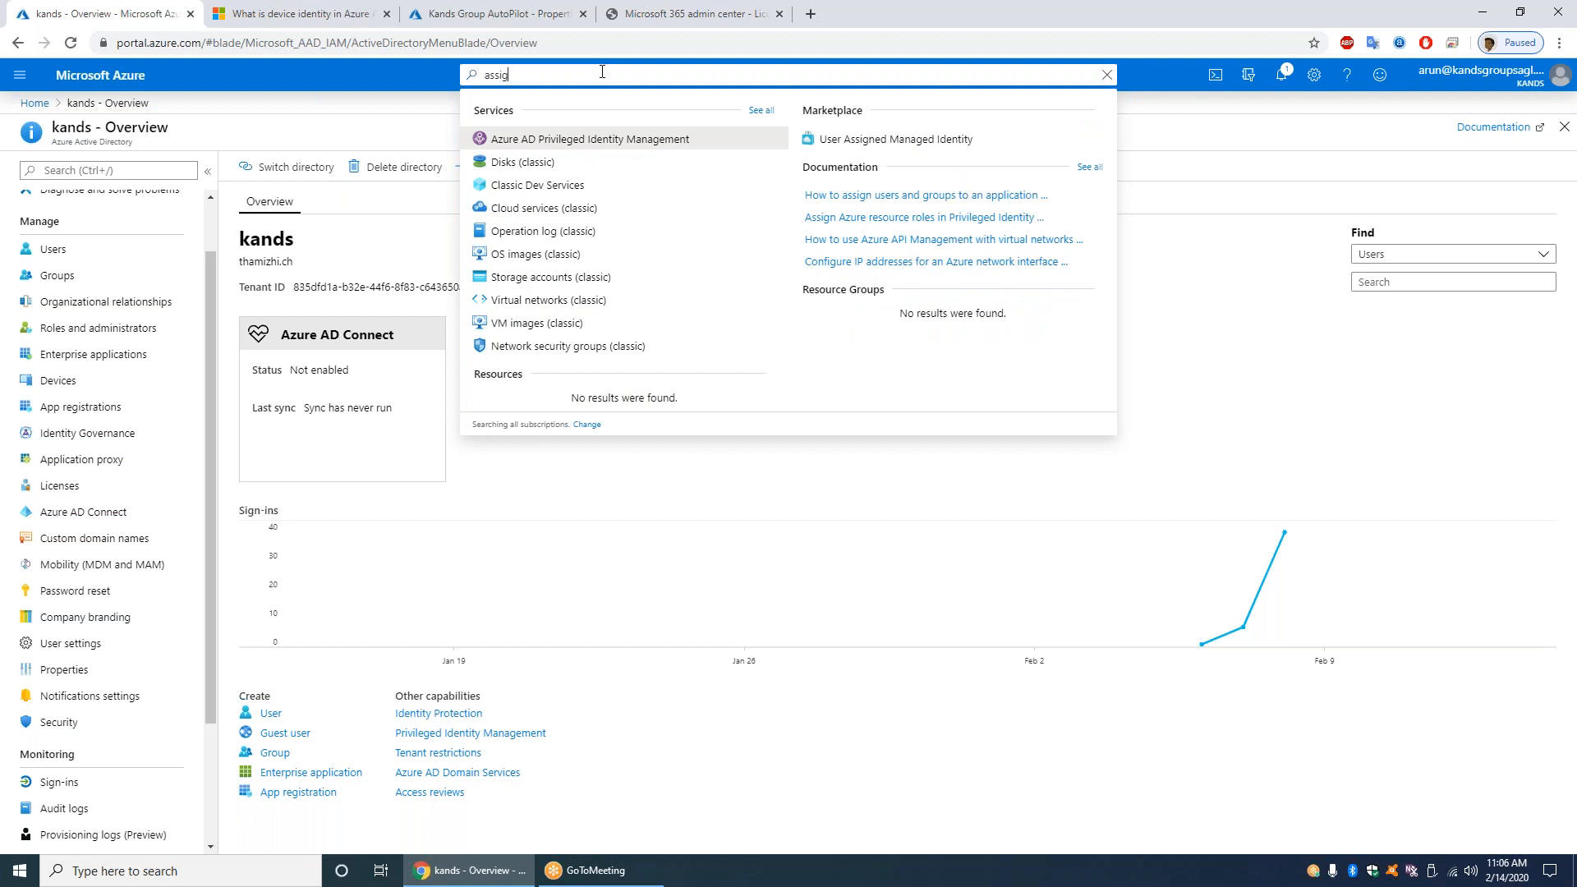
Return to Microsoft Endpoint Manager, search all services for "ass", and clear the search.
left_click(475, 21)
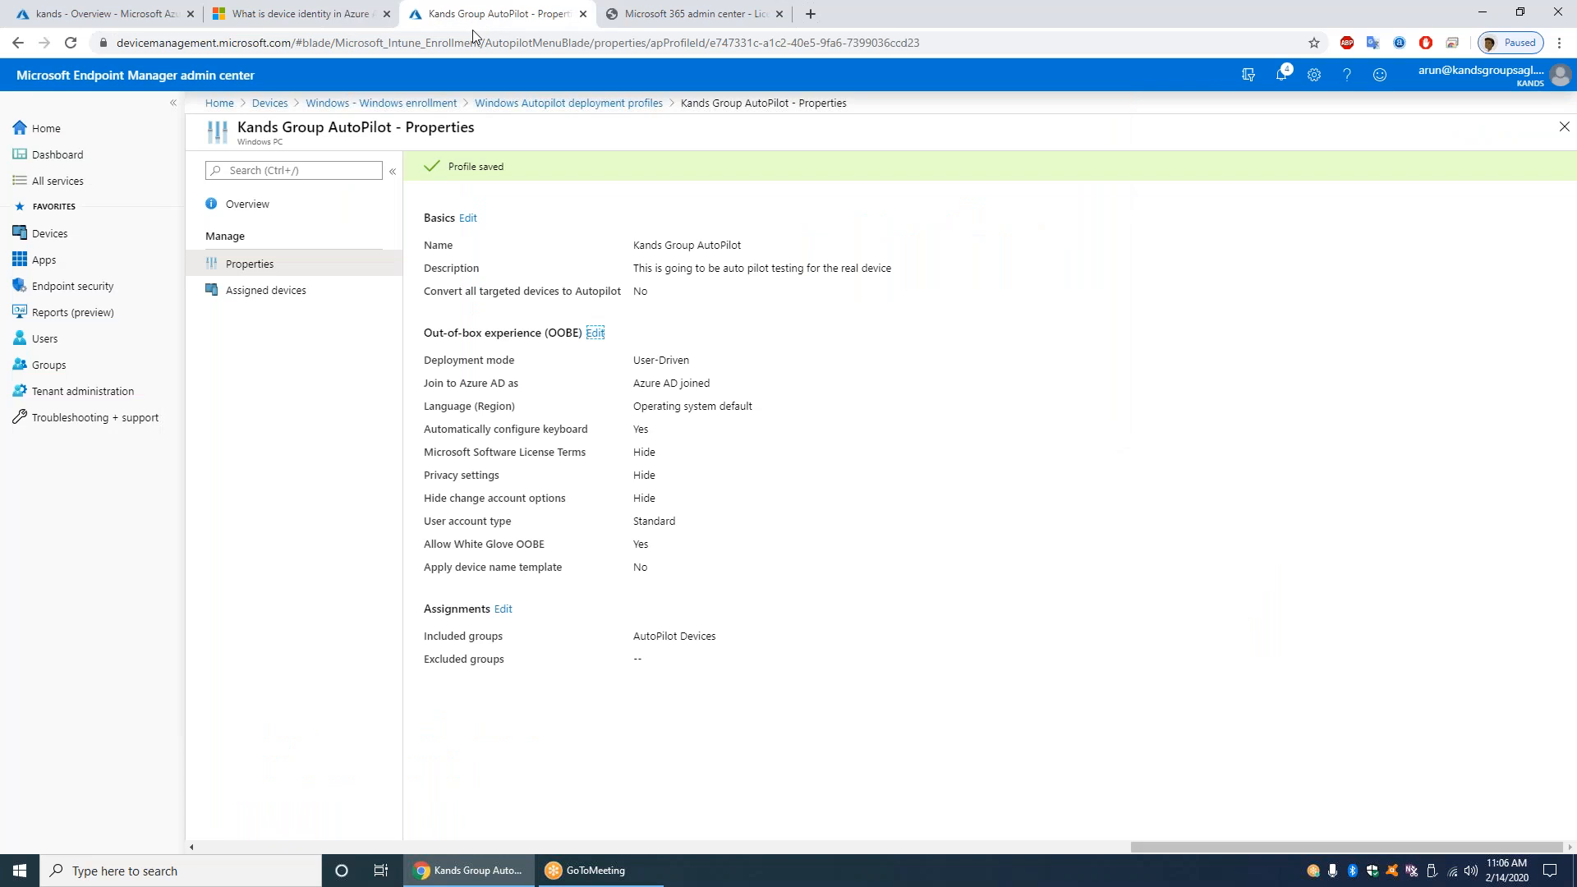
left_click(43, 128)
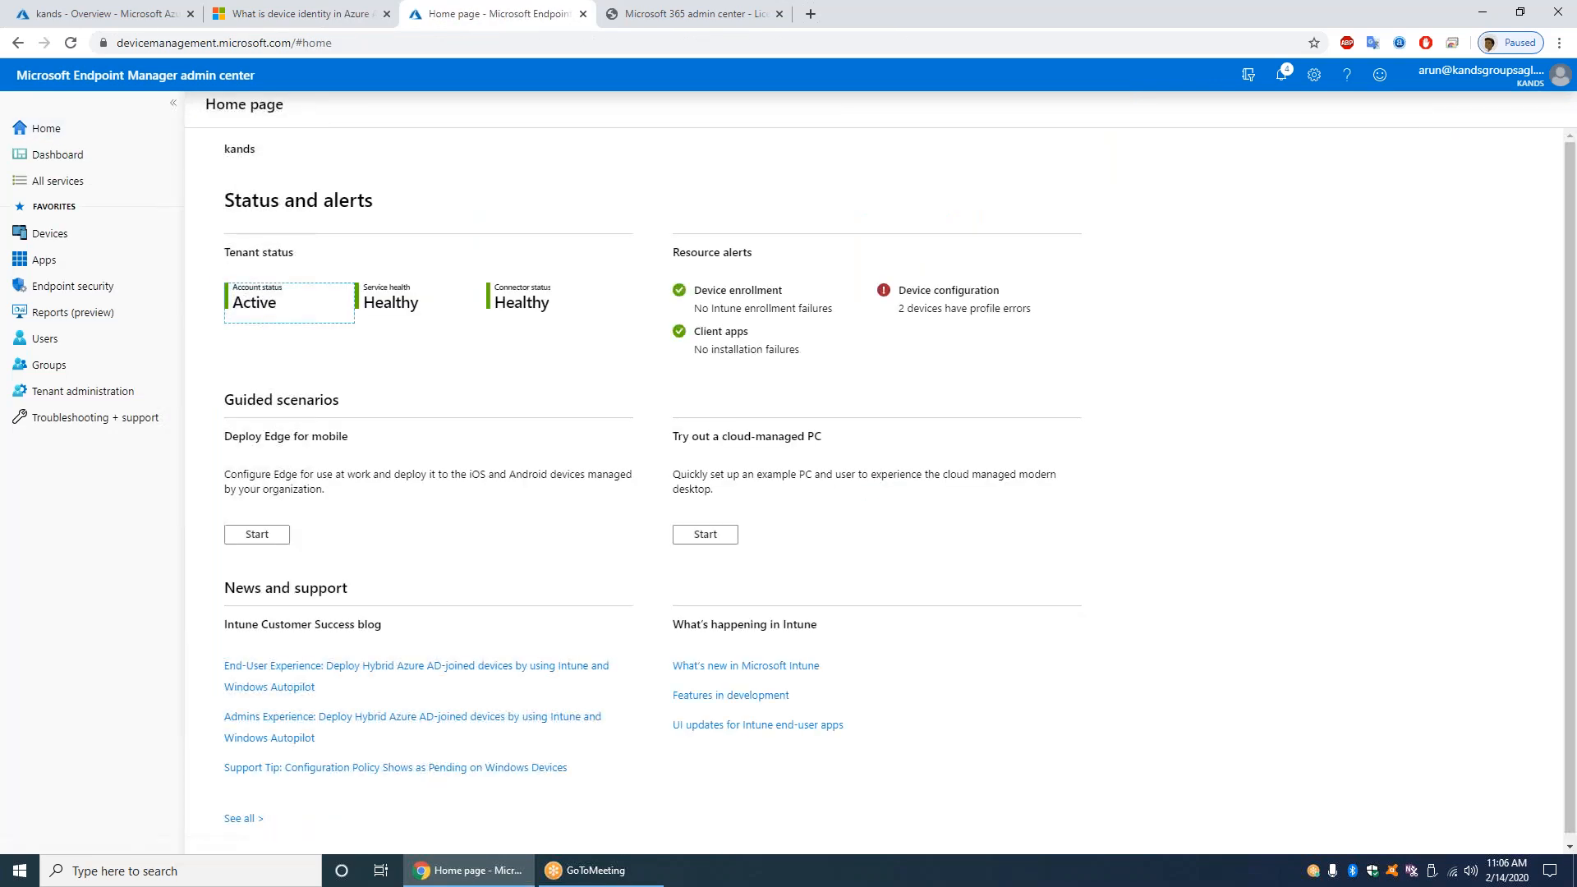
left_click(69, 182)
type("ass")
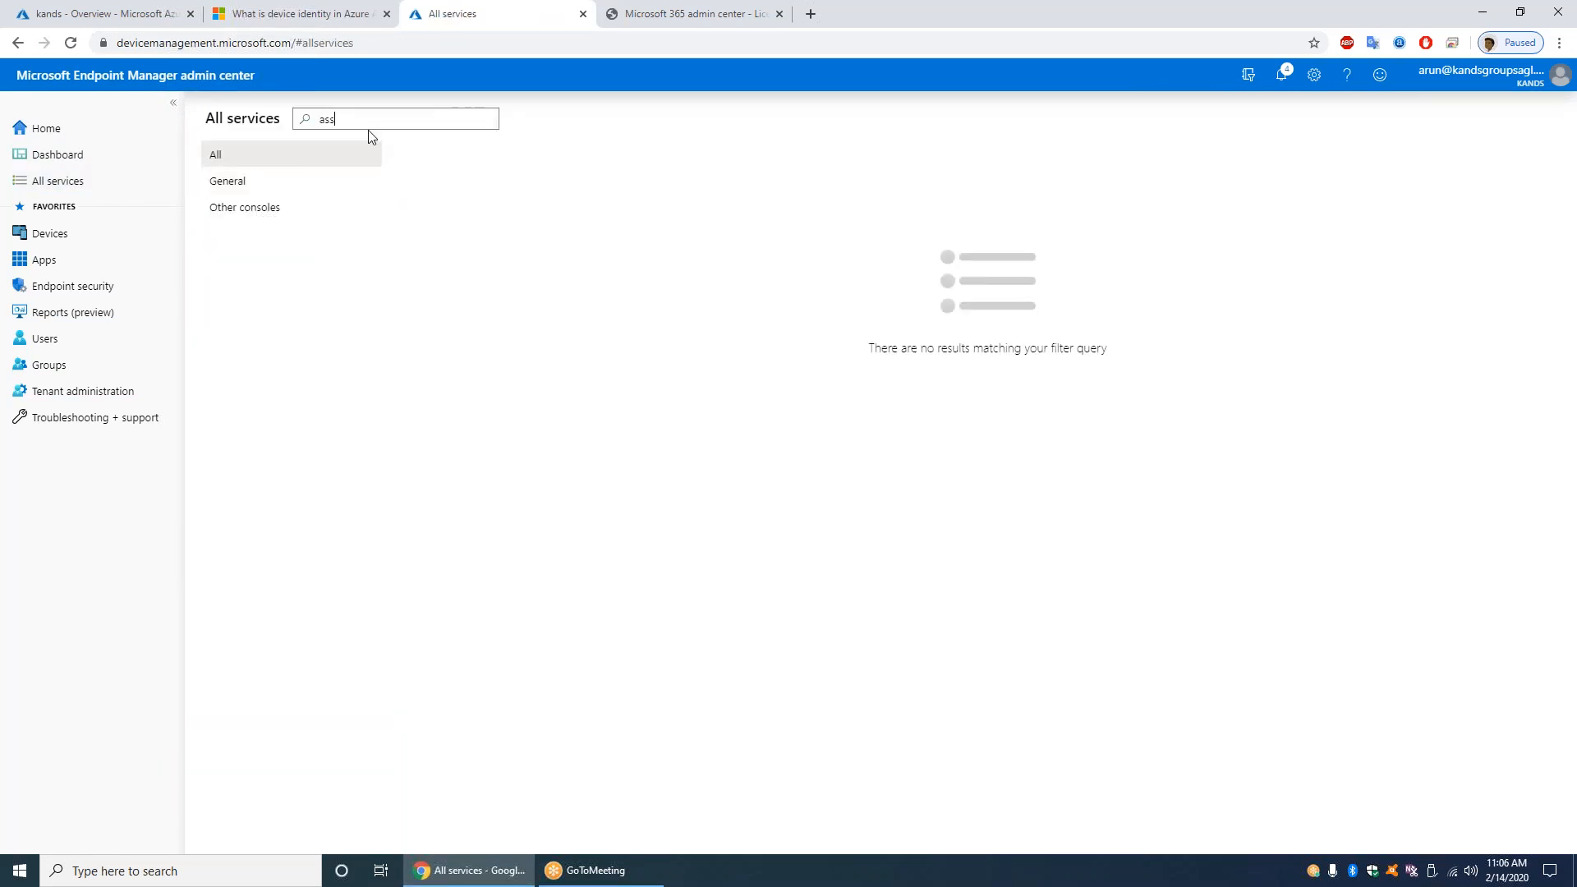
key("BackSpace")
key("BackSpace")
key("BackSpace")
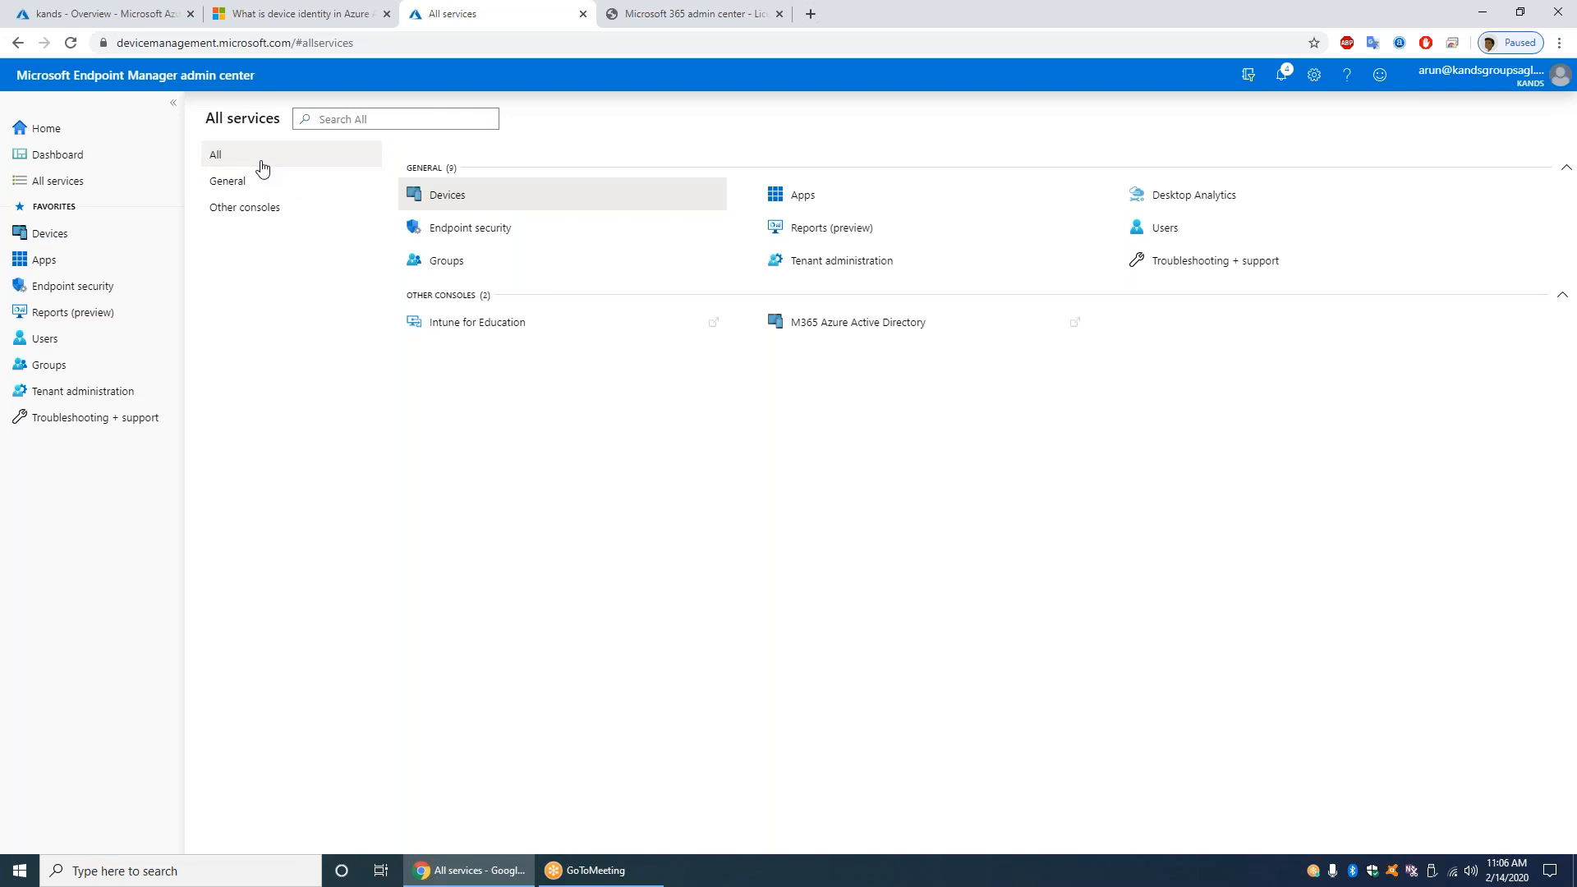